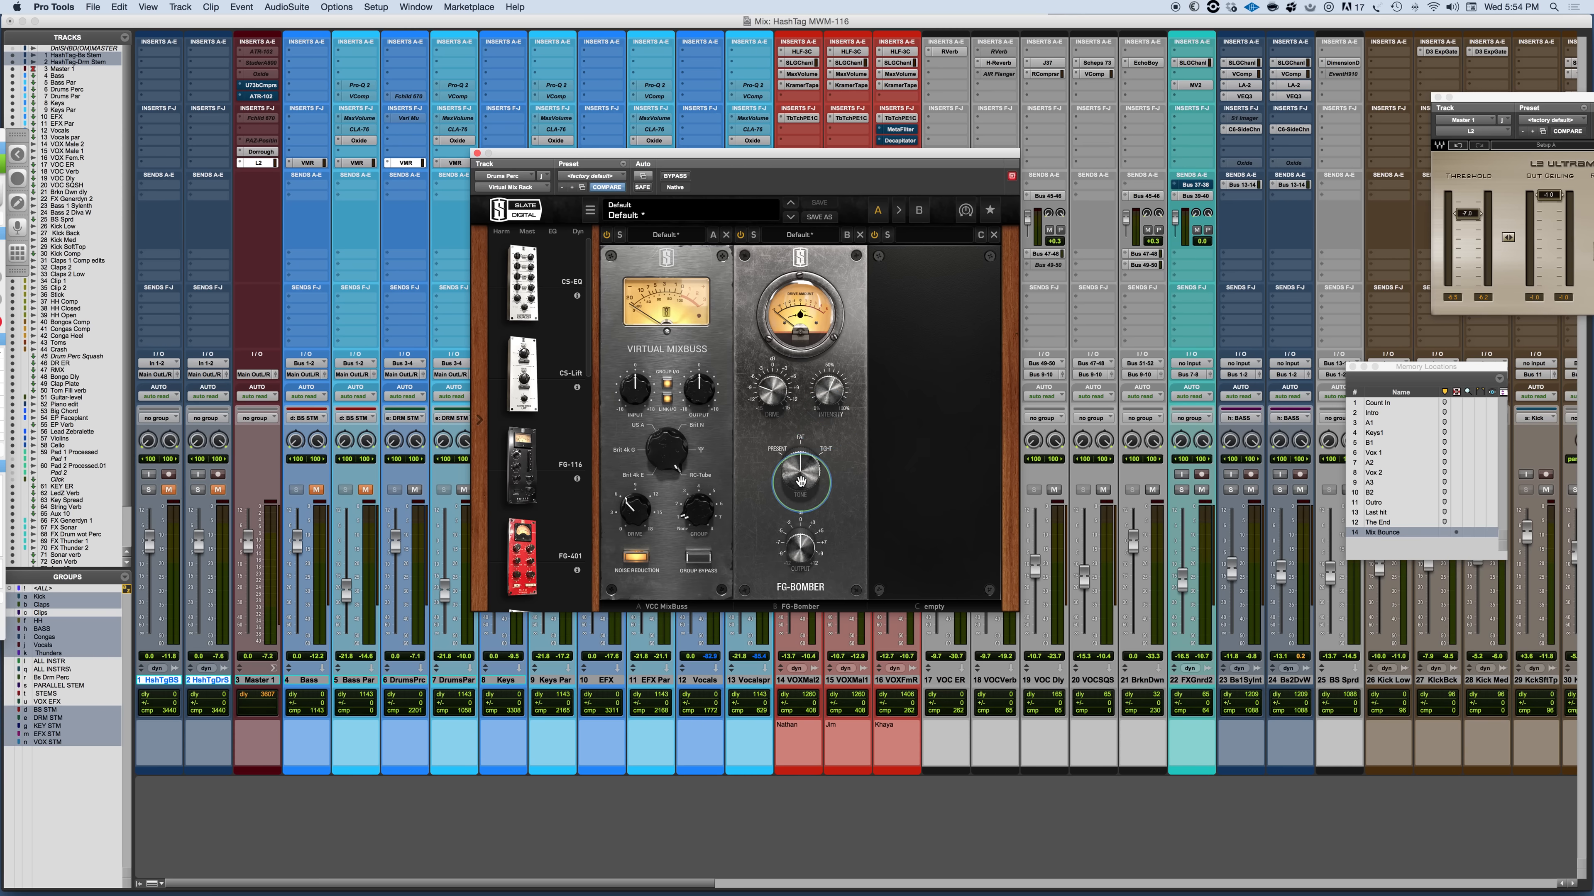
# Try the Tight tone position on the Drums Perc FG-Bomber, then return its tone selector to Fat.
pyautogui.moveTo(799, 467)
pyautogui.mouseDown()
pyautogui.moveTo(784, 453)
pyautogui.moveTo(822, 450)
pyautogui.mouseUp()
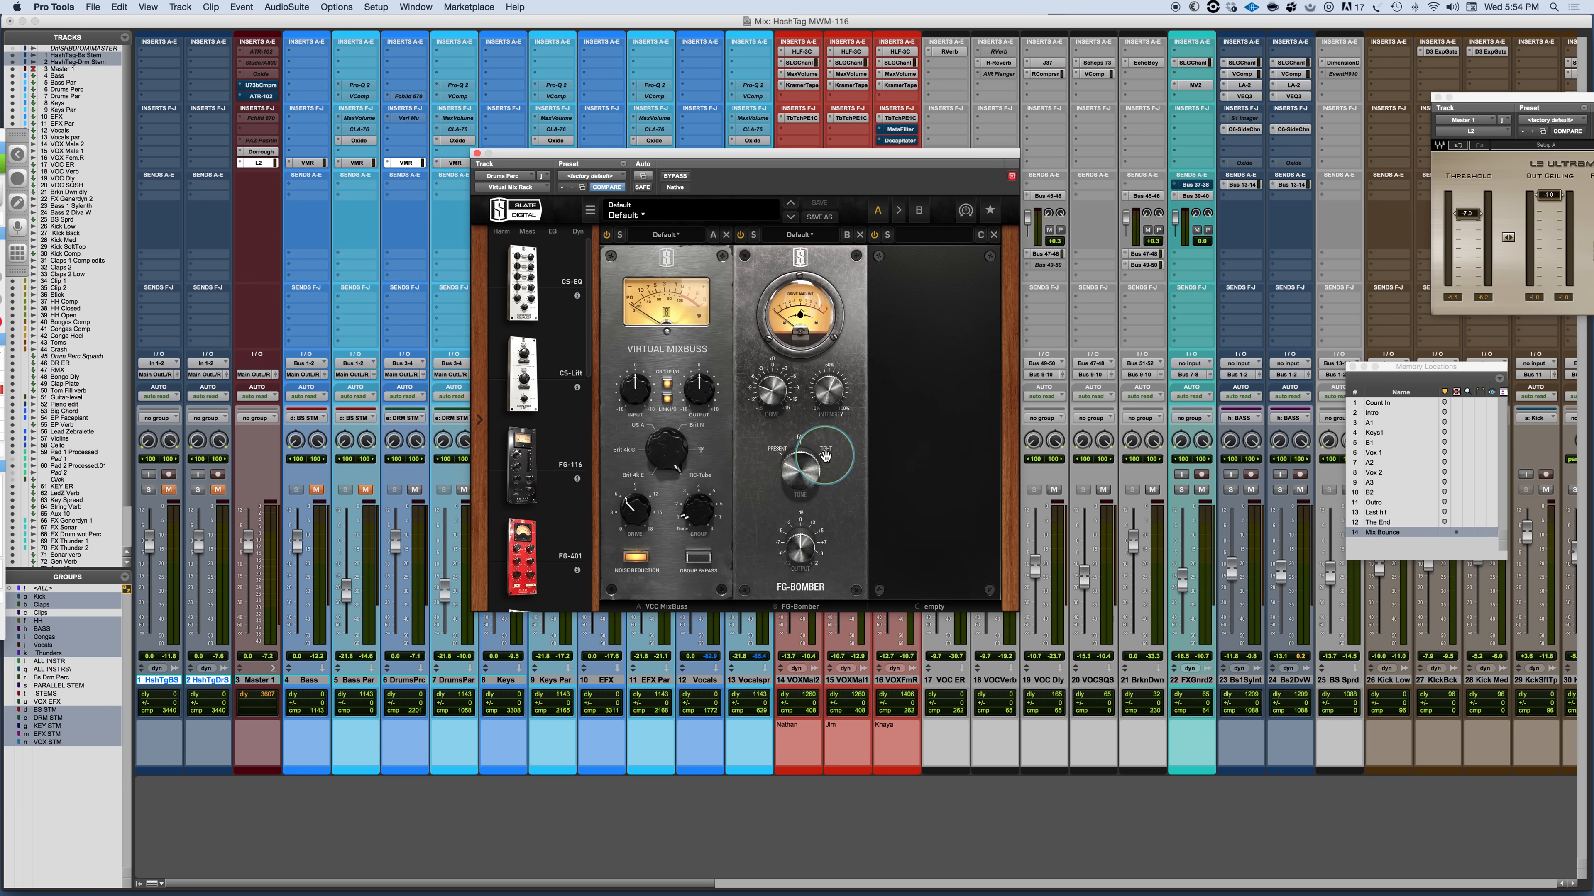
pyautogui.click(802, 441)
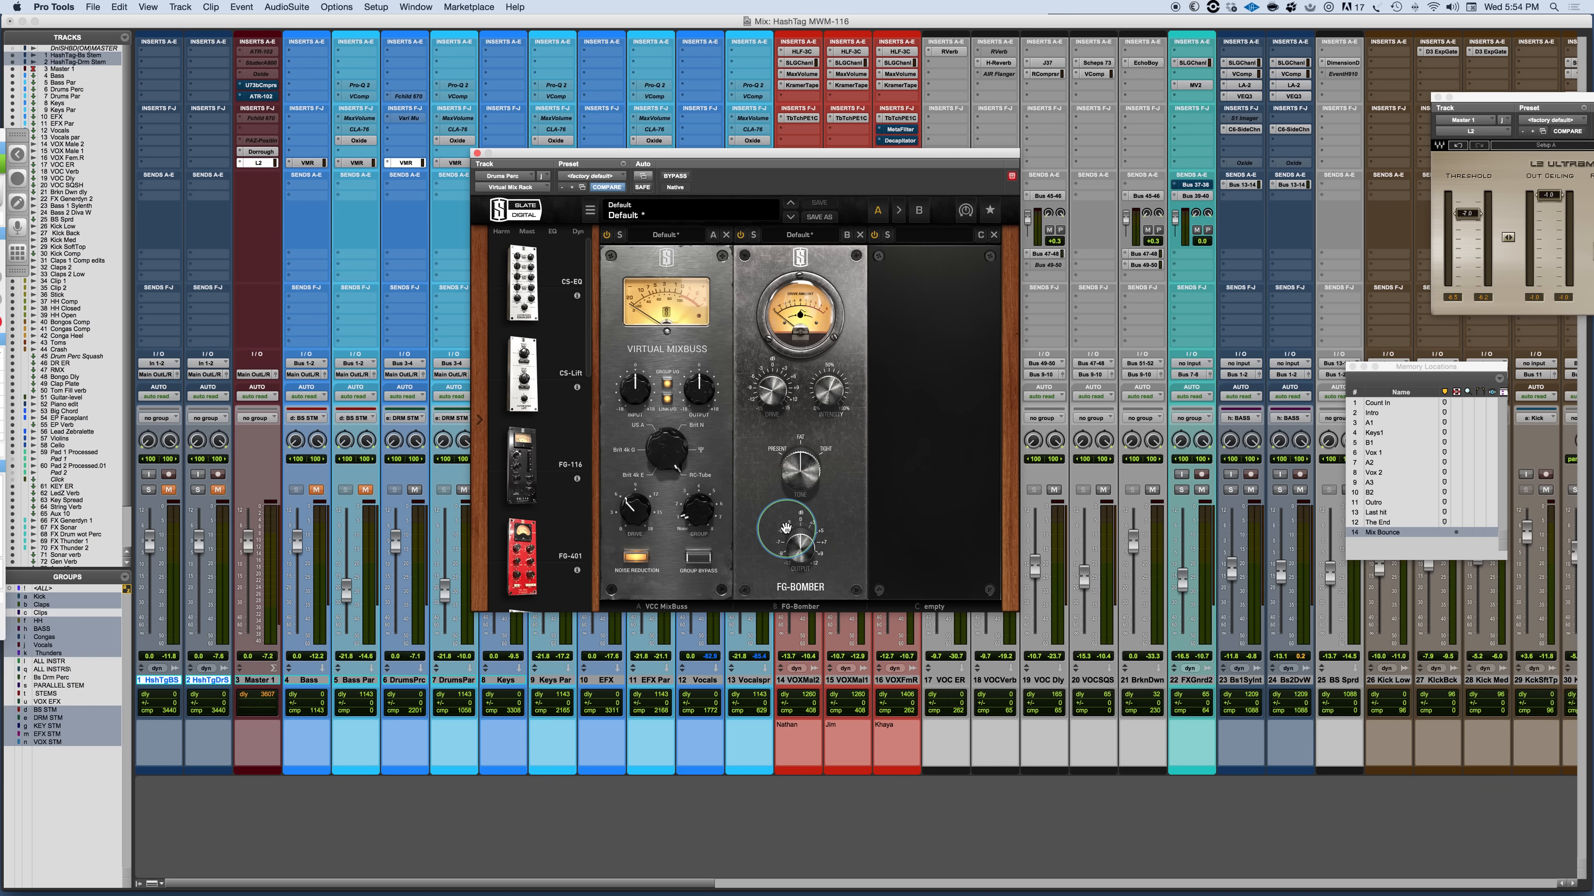
pyautogui.click(463, 490)
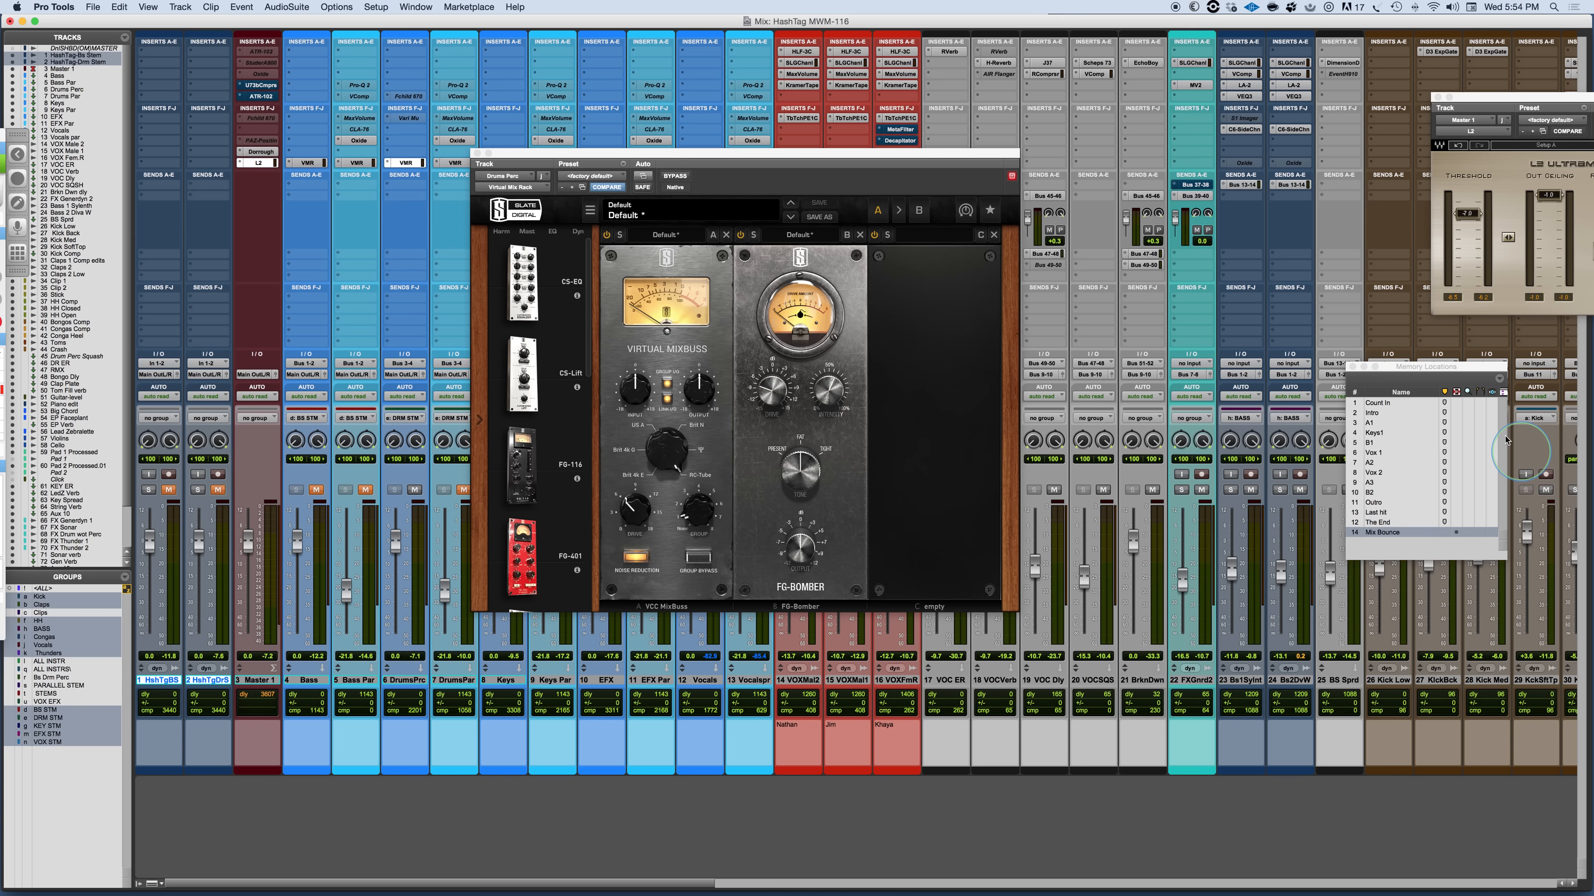
# Move the Virtual Mix Rack window clear of the lower mixer controls and play the song from the Keys1 memory location.
pyautogui.click(1377, 424)
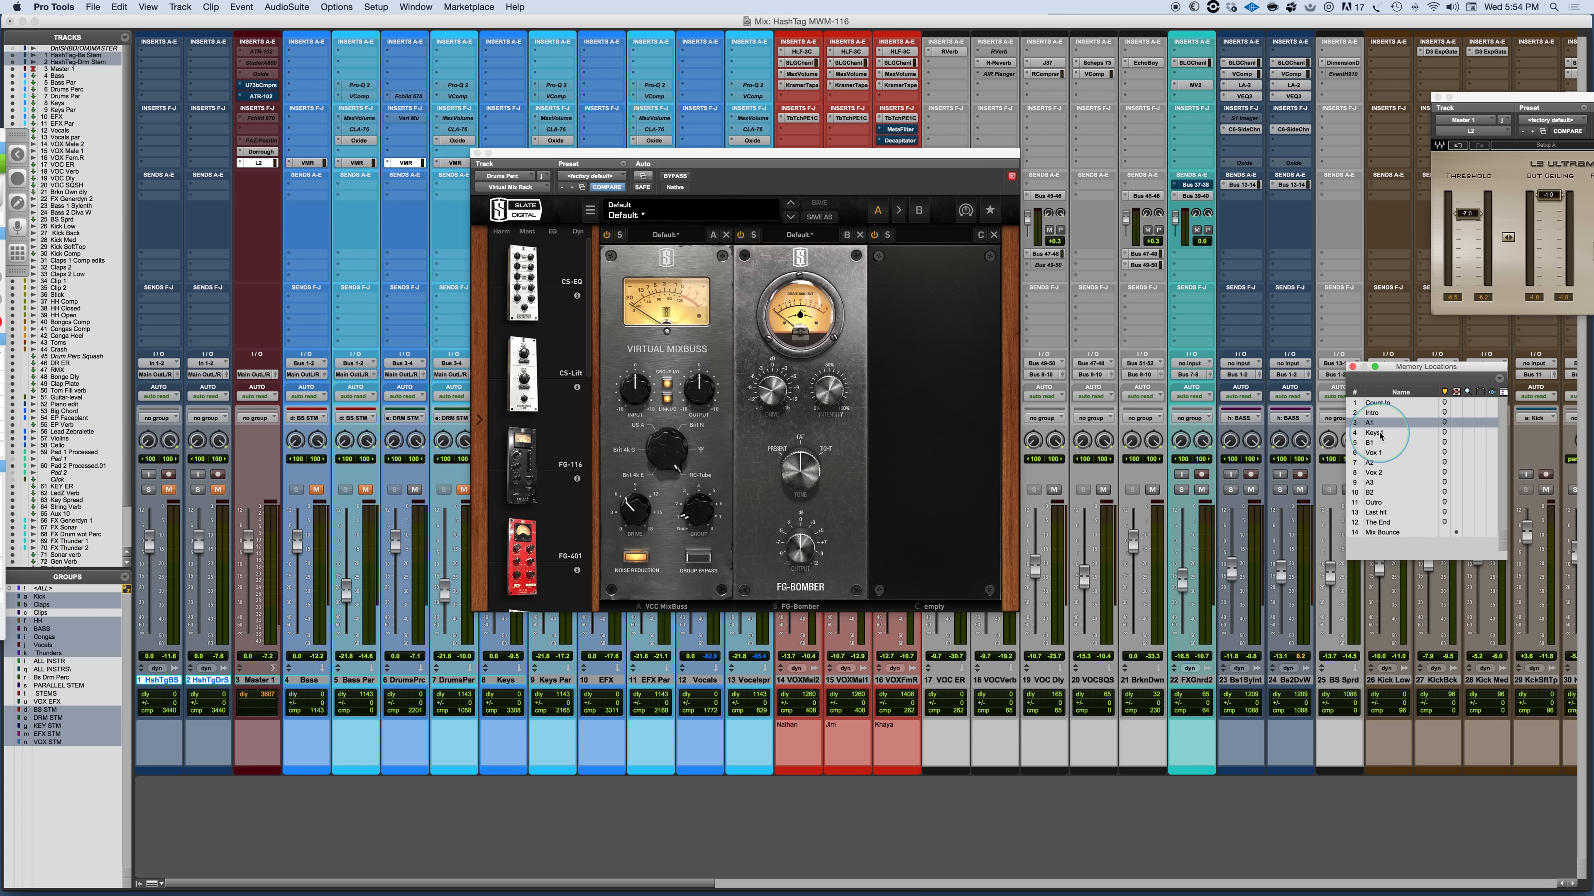
pyautogui.click(1380, 433)
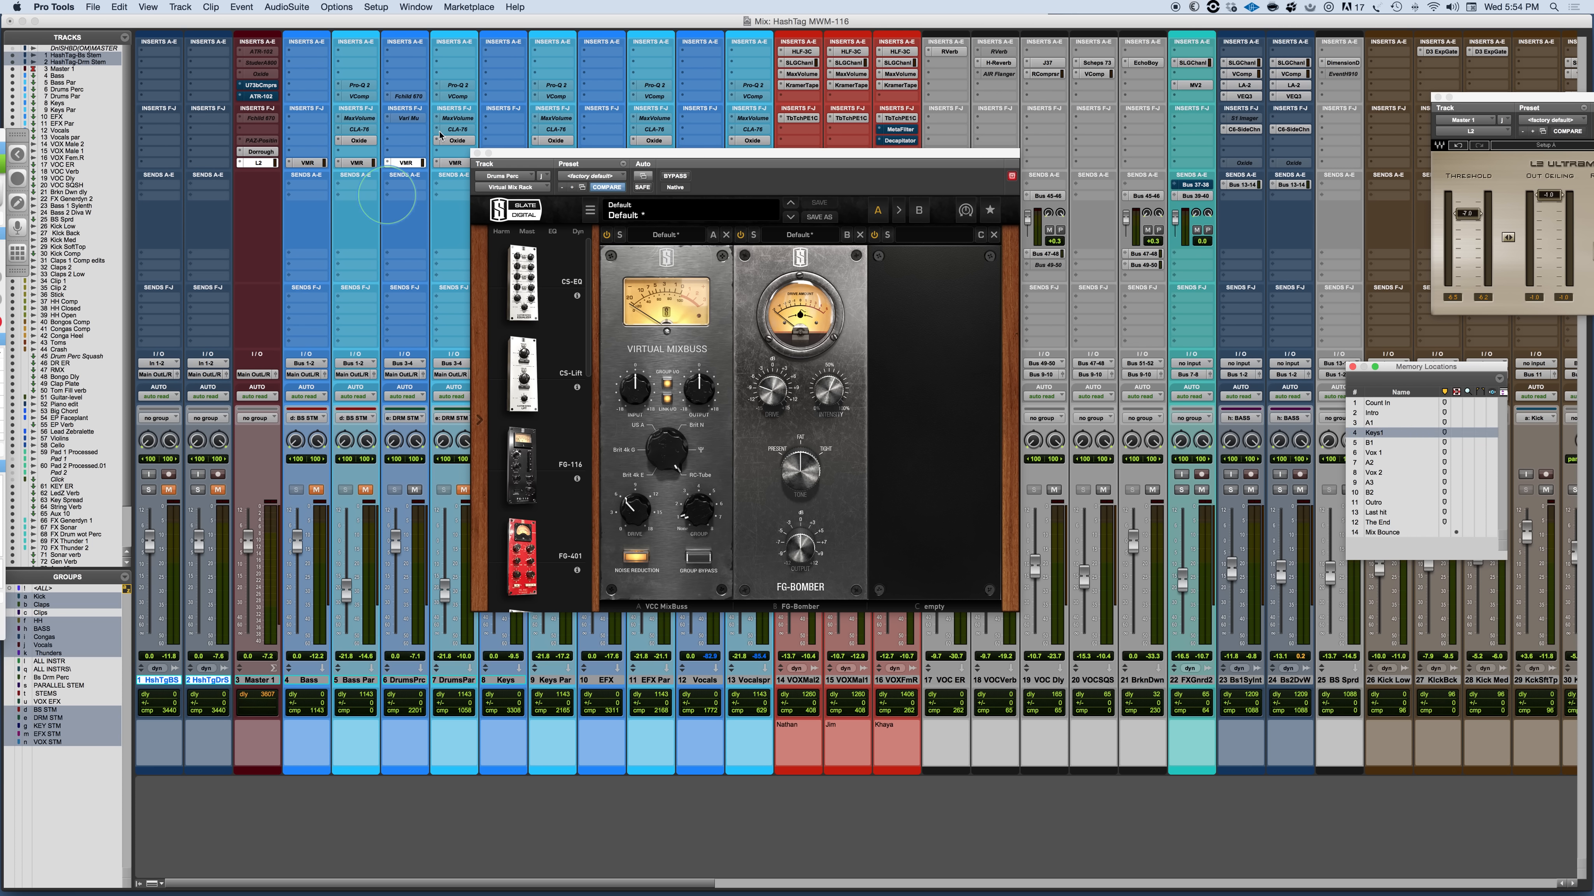
pyautogui.moveTo(588, 154); pyautogui.dragTo(726, 78)
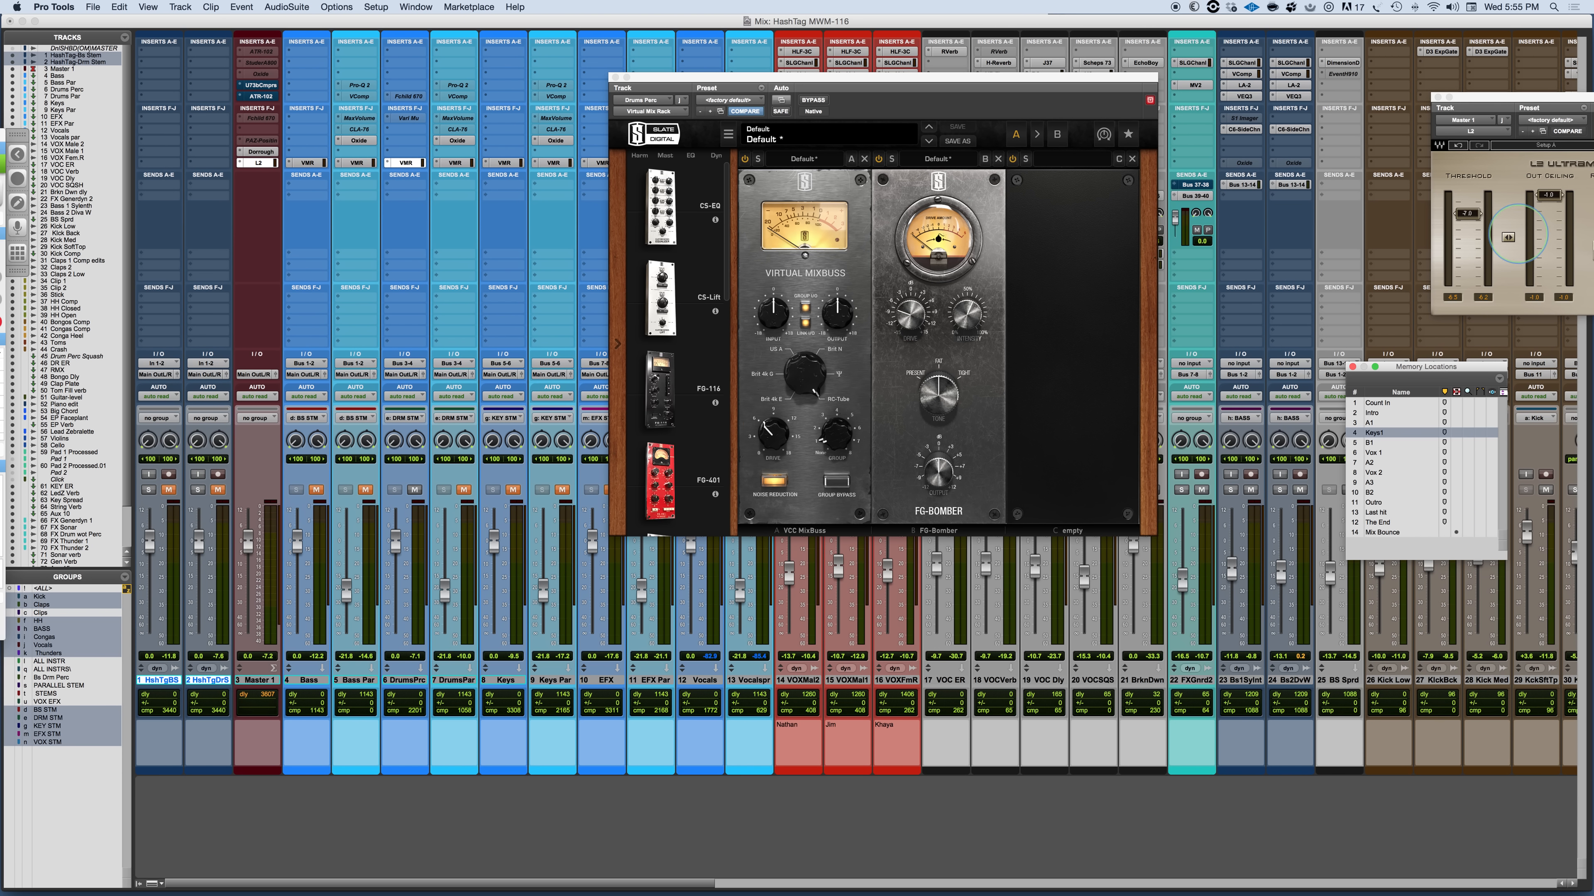
pyautogui.press('space')
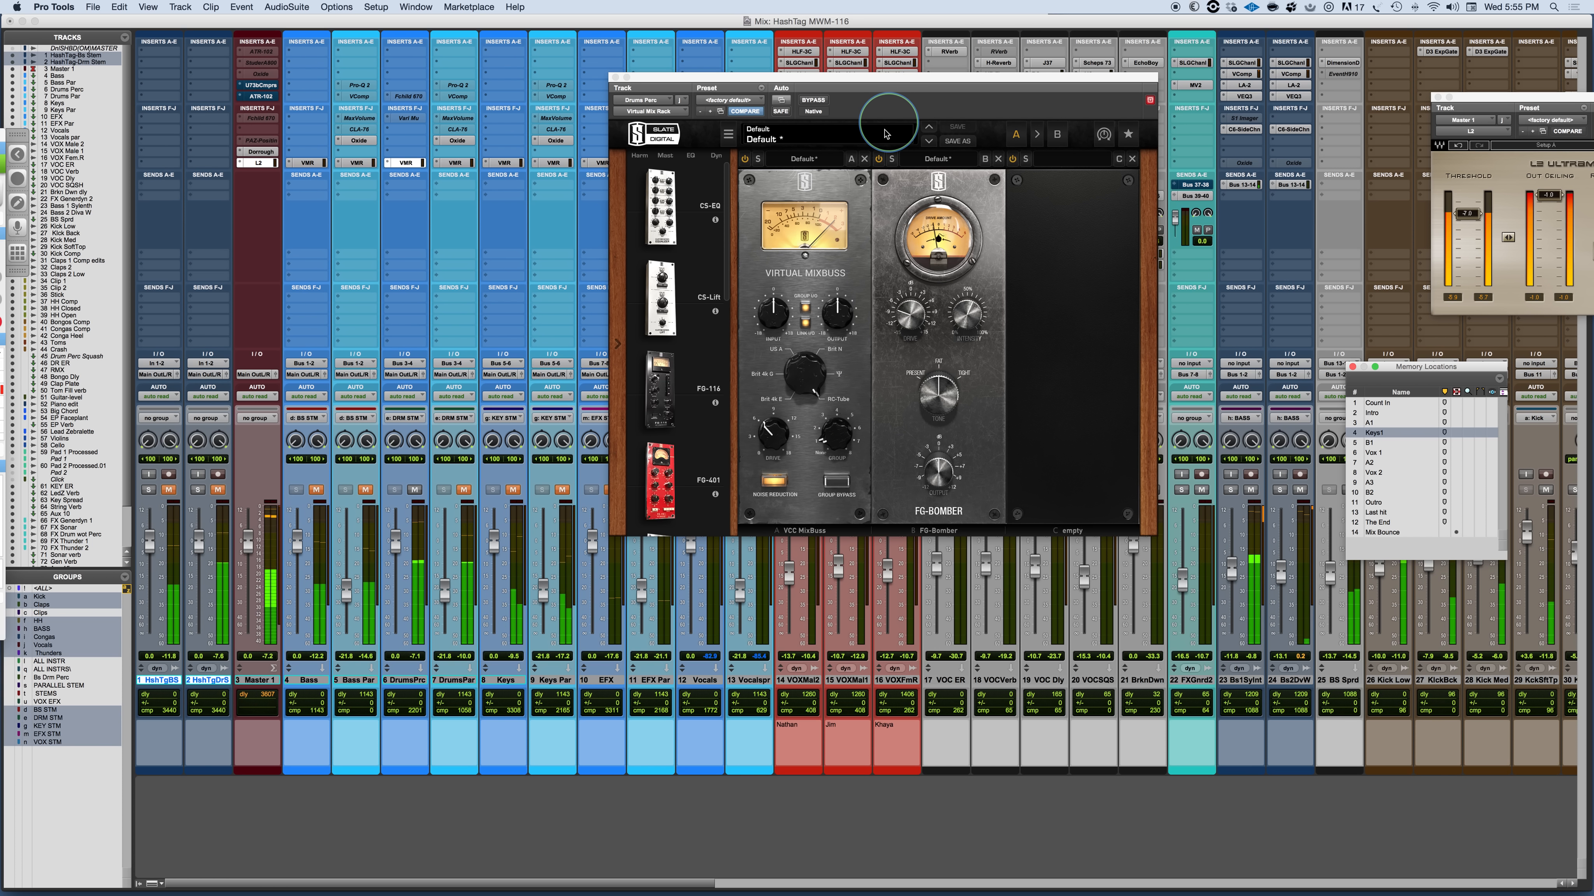
# Switch the FG-Bomber module off and on repeatedly during playback to compare Drums Perc with and without it.
pyautogui.click(878, 160)
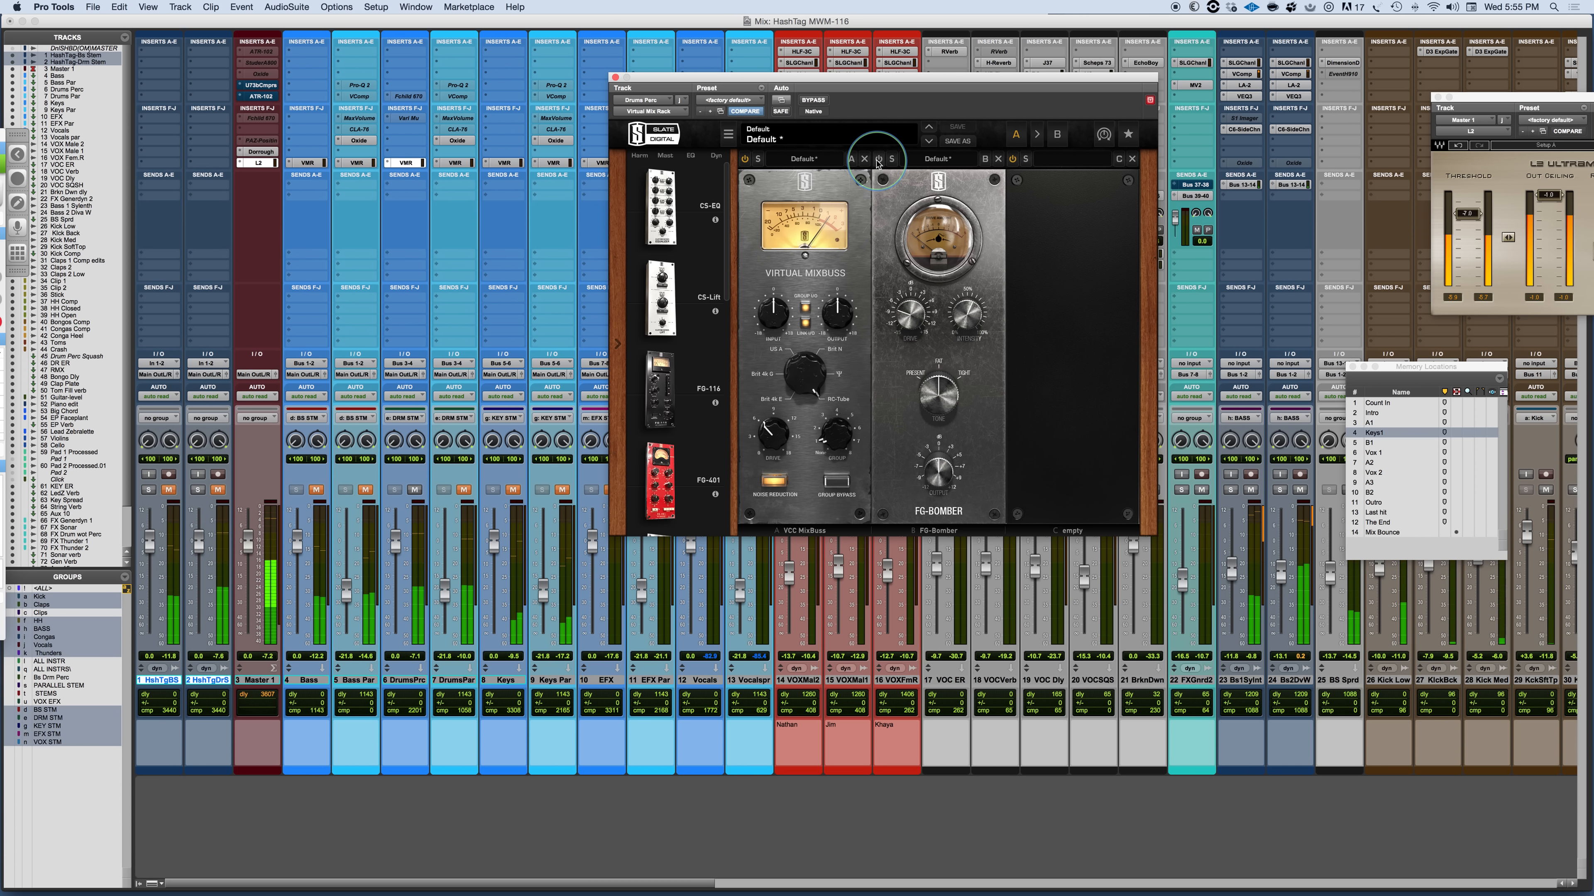
pyautogui.click(878, 159)
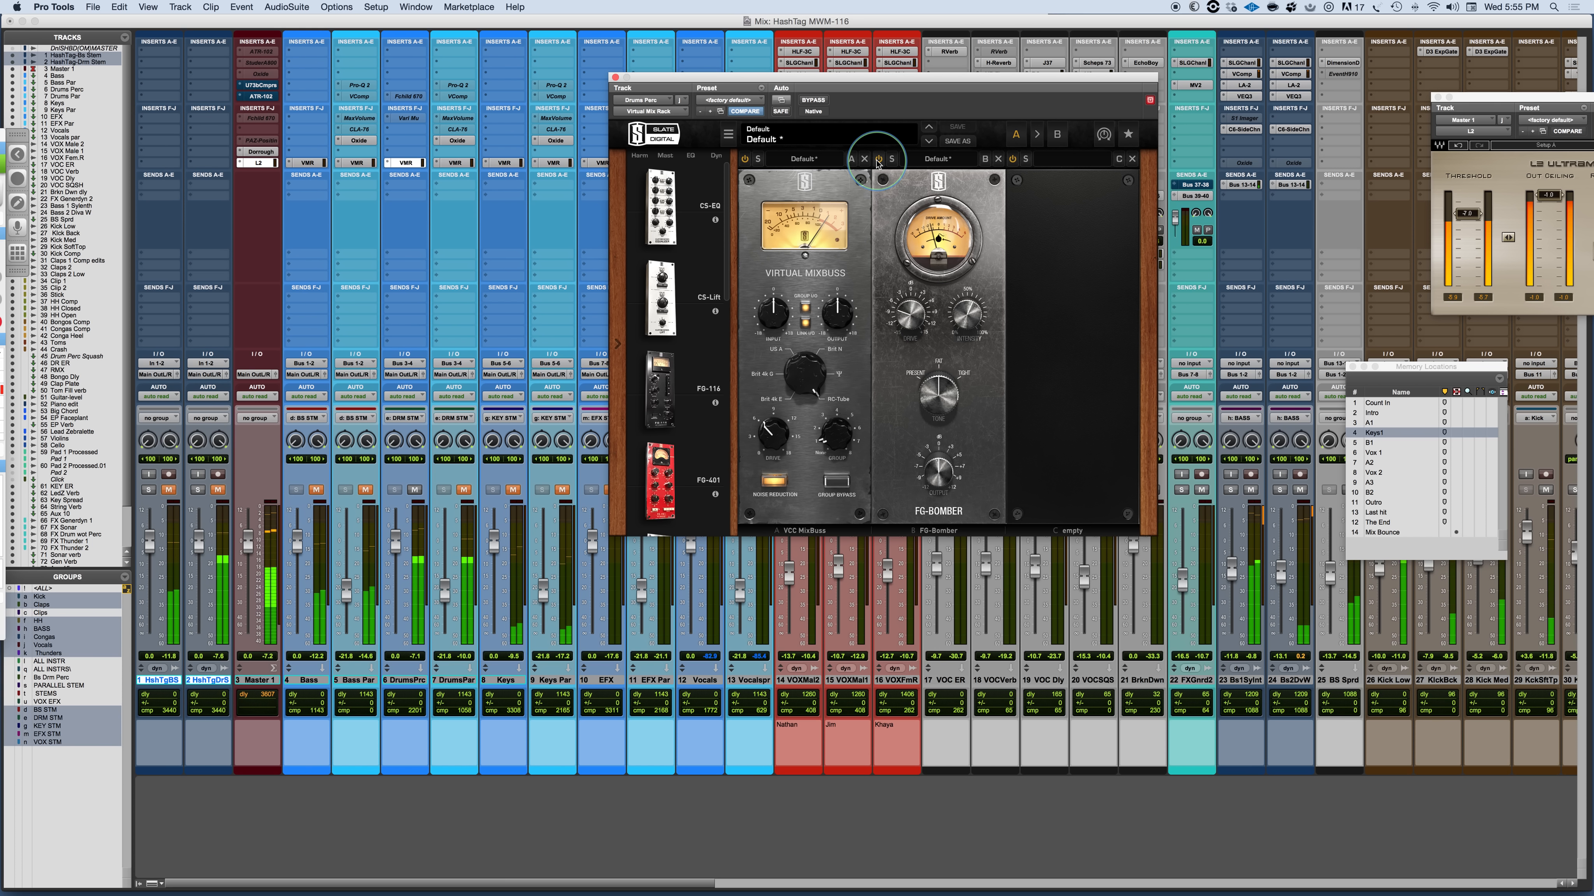
pyautogui.click(878, 159)
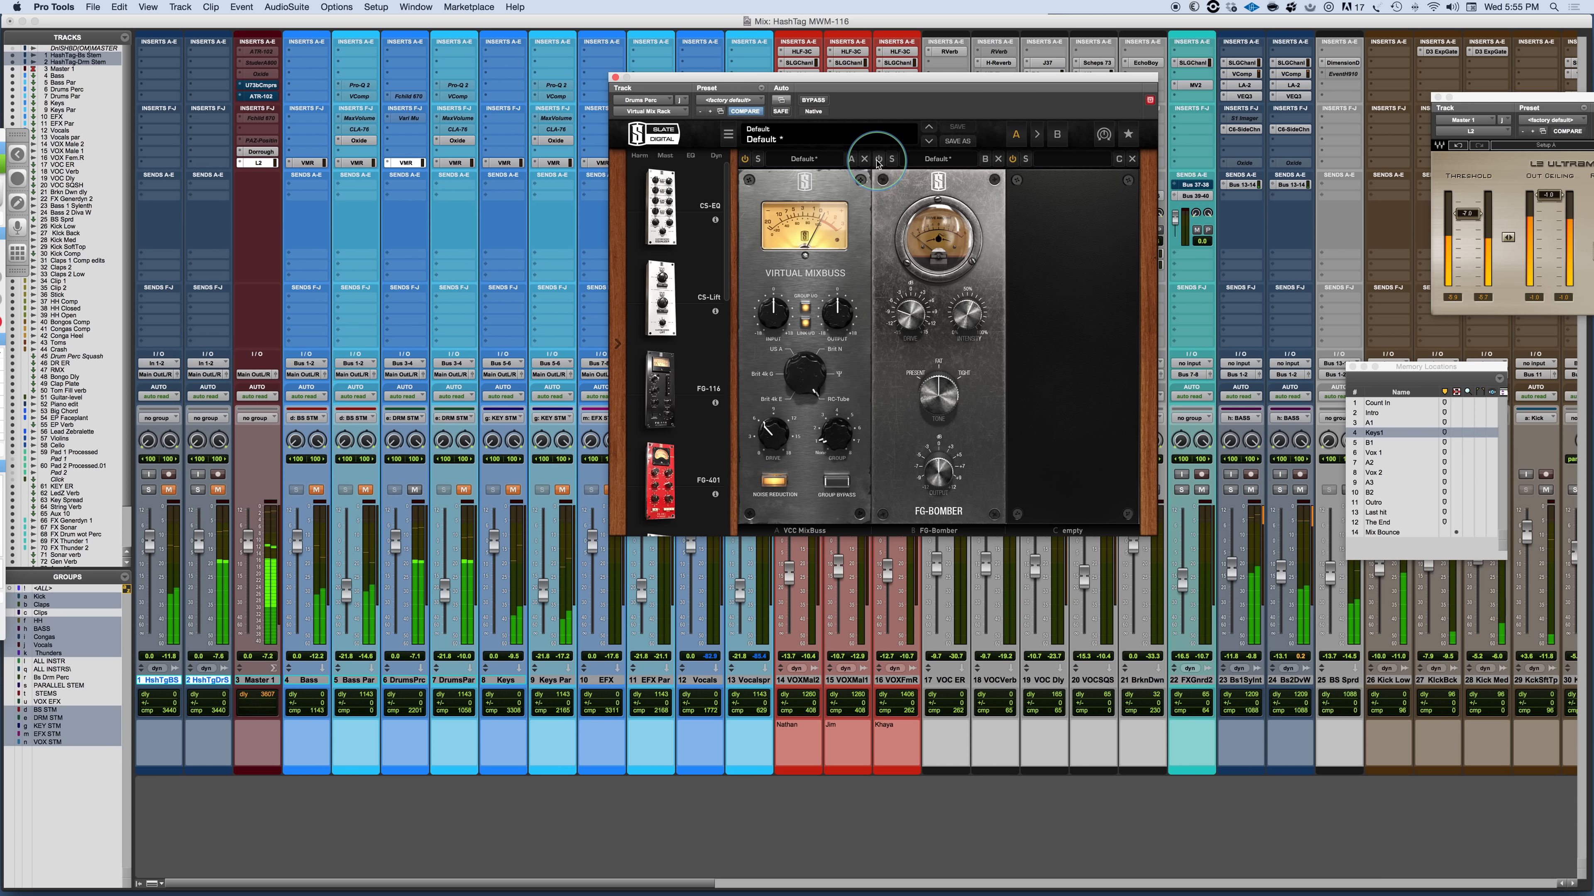
pyautogui.click(878, 159)
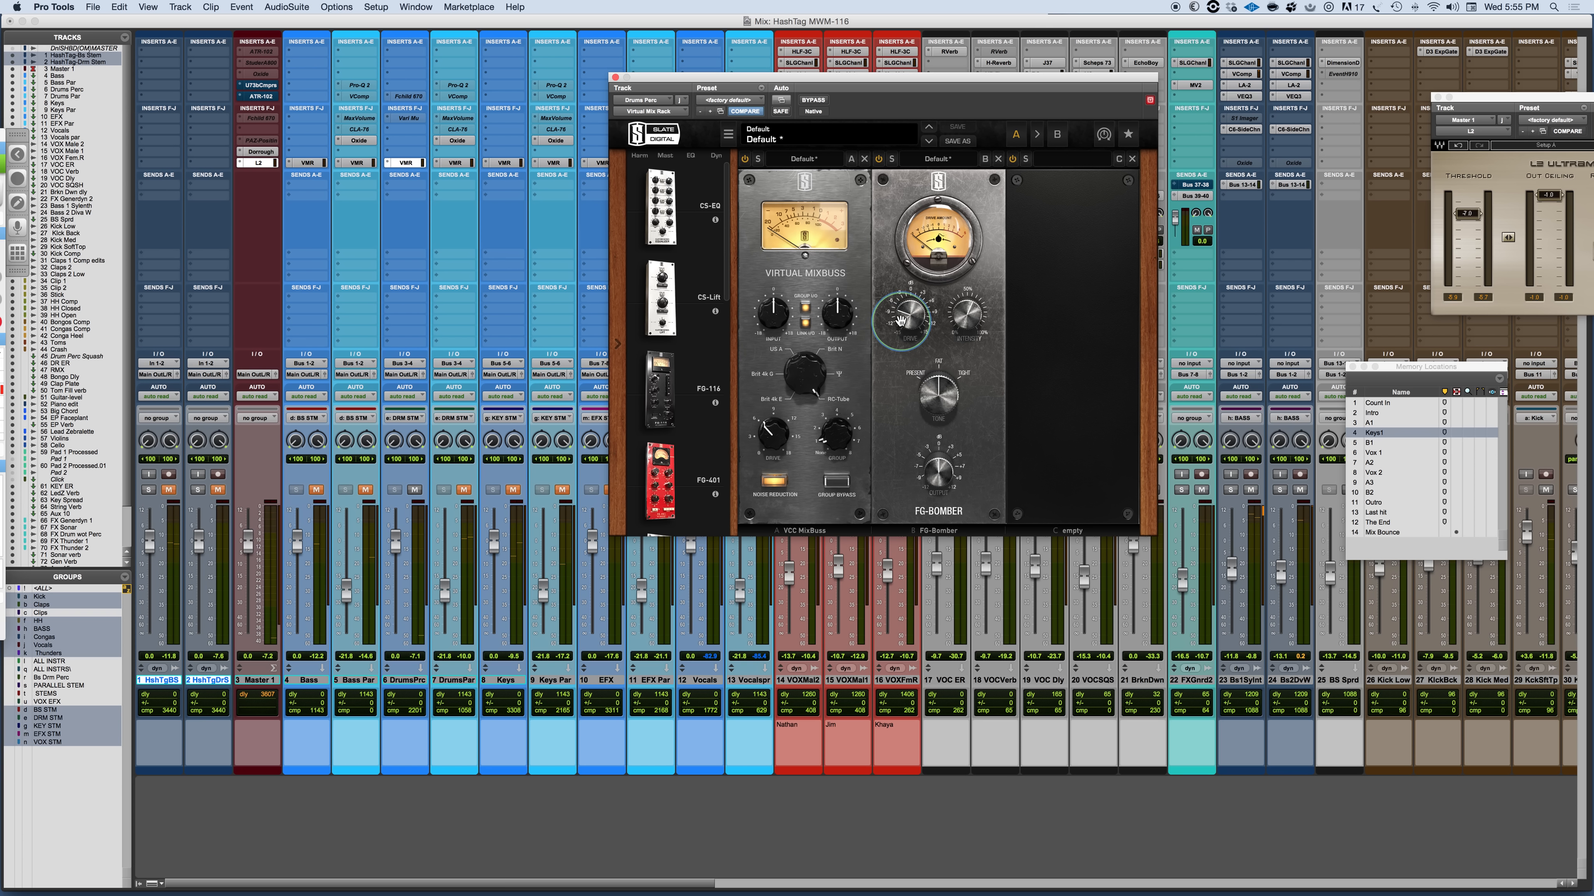
# Restart playback and set the Drive of the Drums Perc FG-Bomber to about -1.41 dB.
pyautogui.moveTo(900, 320); pyautogui.dragTo(909, 341)
pyautogui.press('space')
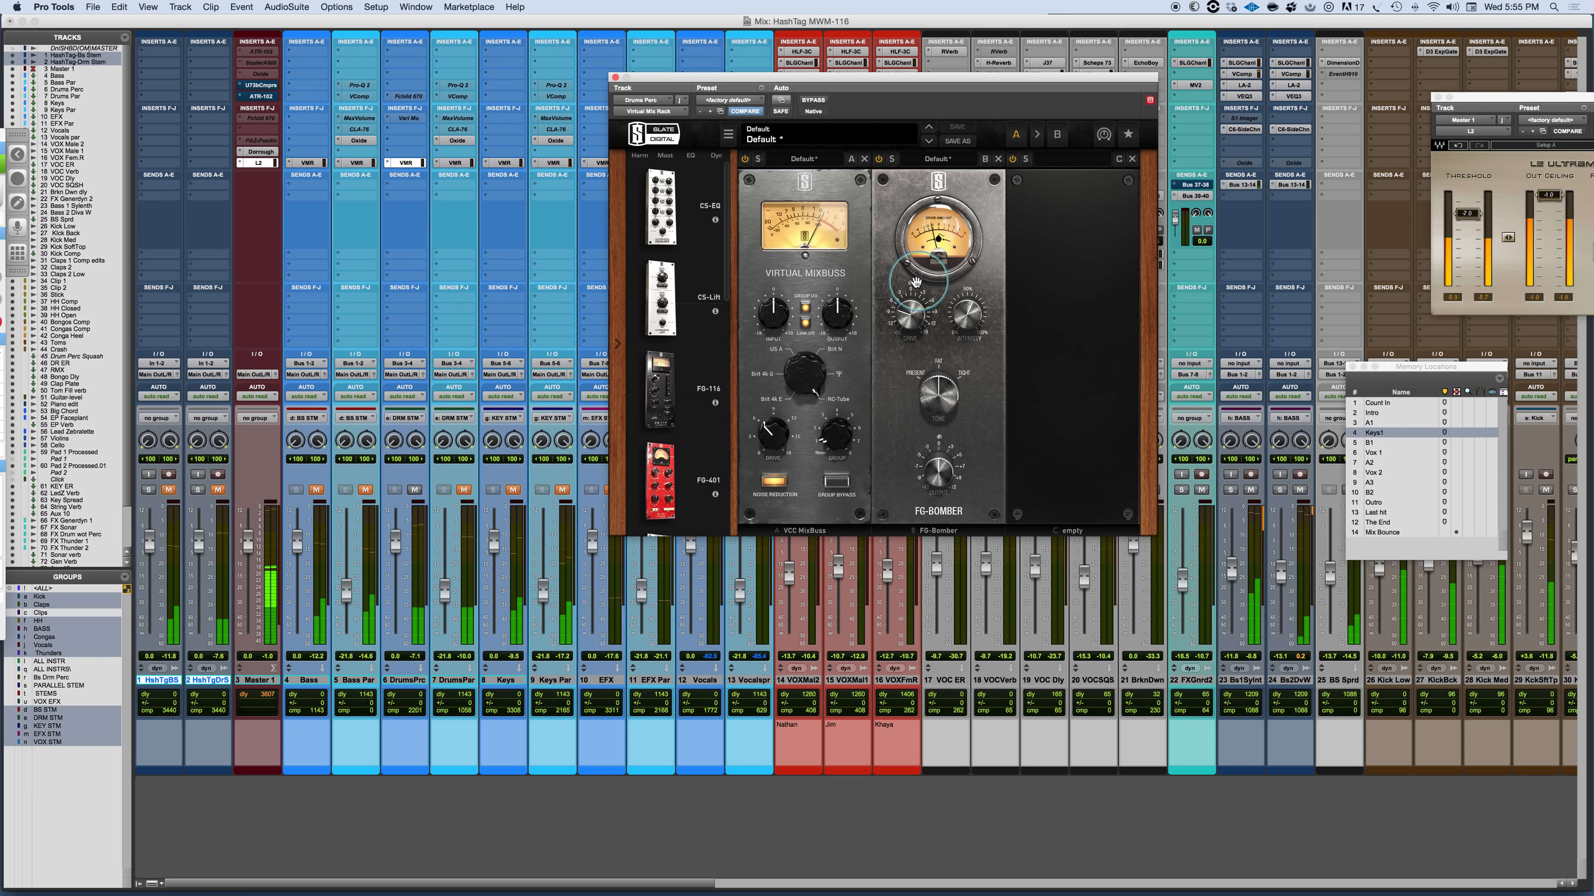
pyautogui.moveTo(902, 320); pyautogui.dragTo(902, 294)
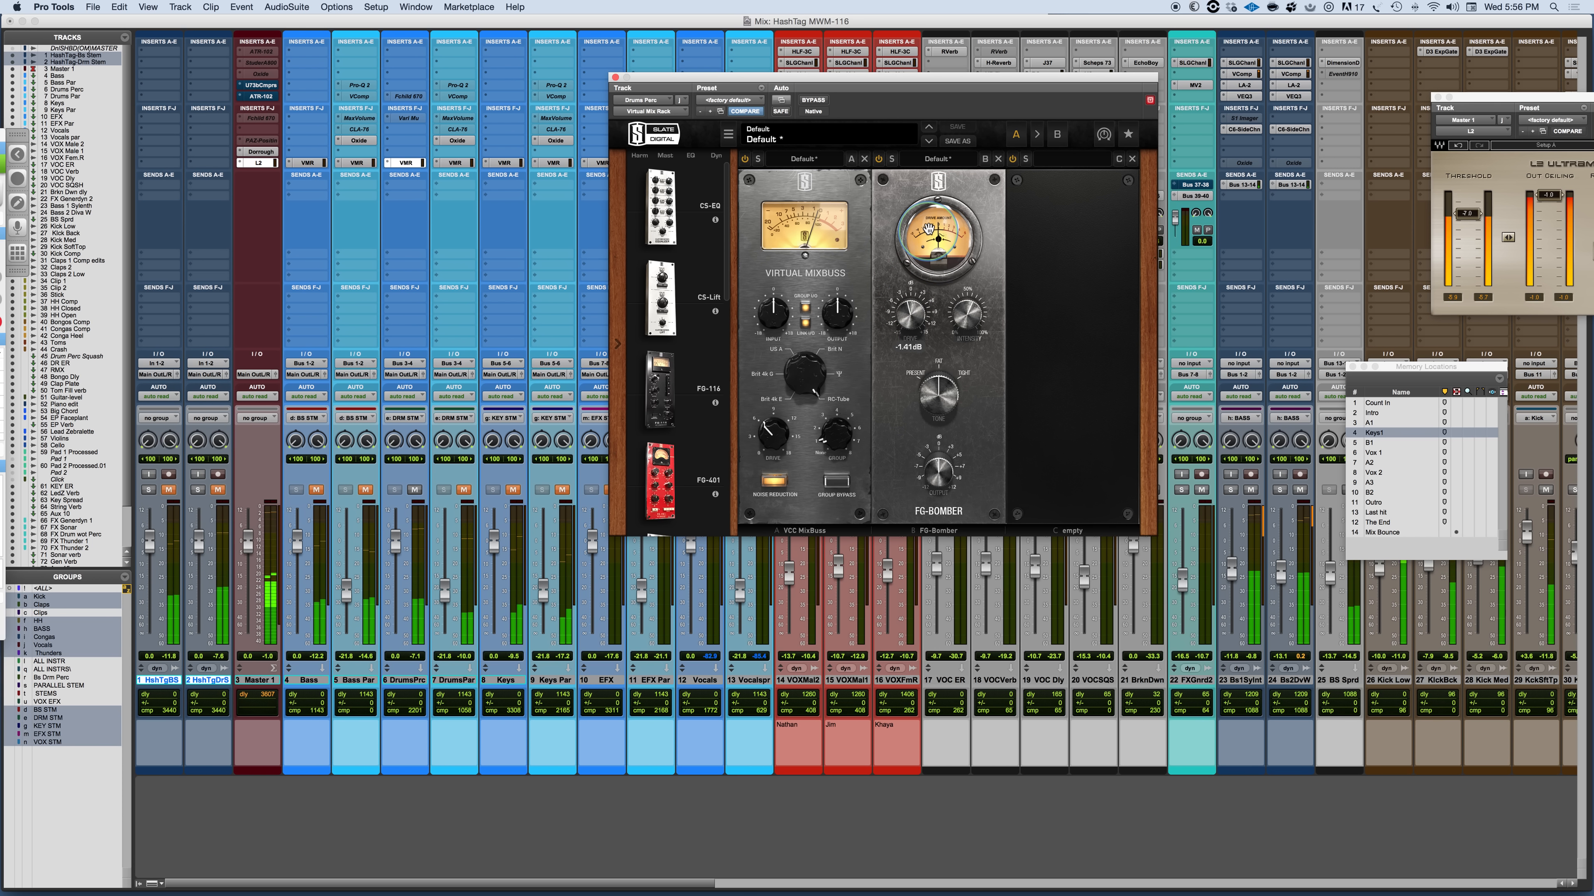
# Sweep the Drums Perc FG-Bomber's Mix down and back to 100%, and audition its different tone positions.
pyautogui.moveTo(965, 311); pyautogui.dragTo(958, 444)
pyautogui.moveTo(959, 323); pyautogui.dragTo(938, 135)
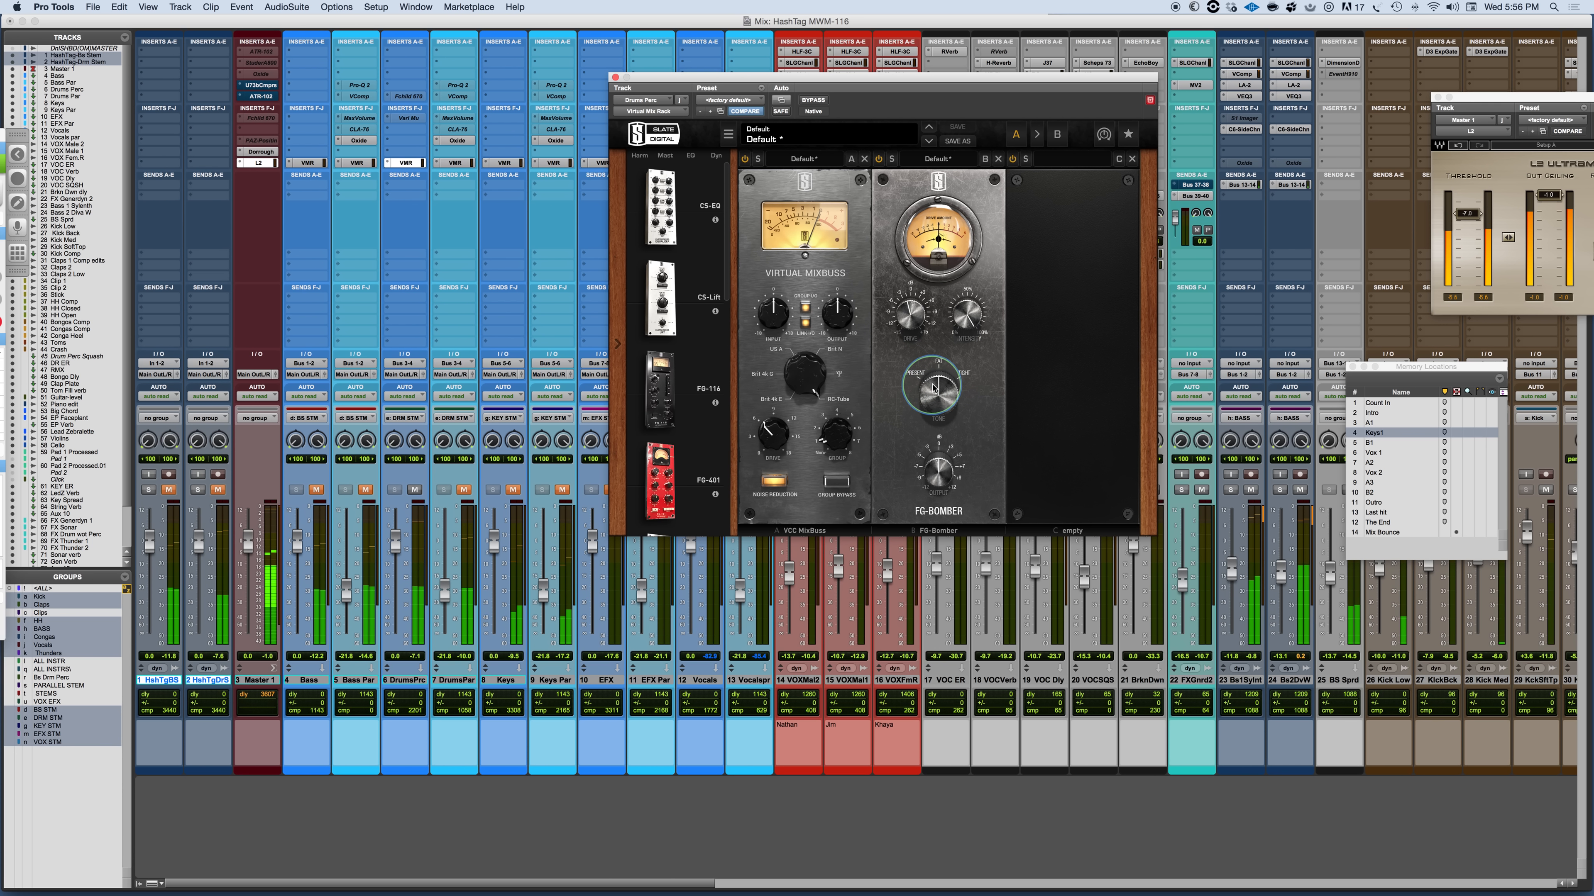
pyautogui.moveTo(940, 394); pyautogui.dragTo(942, 294)
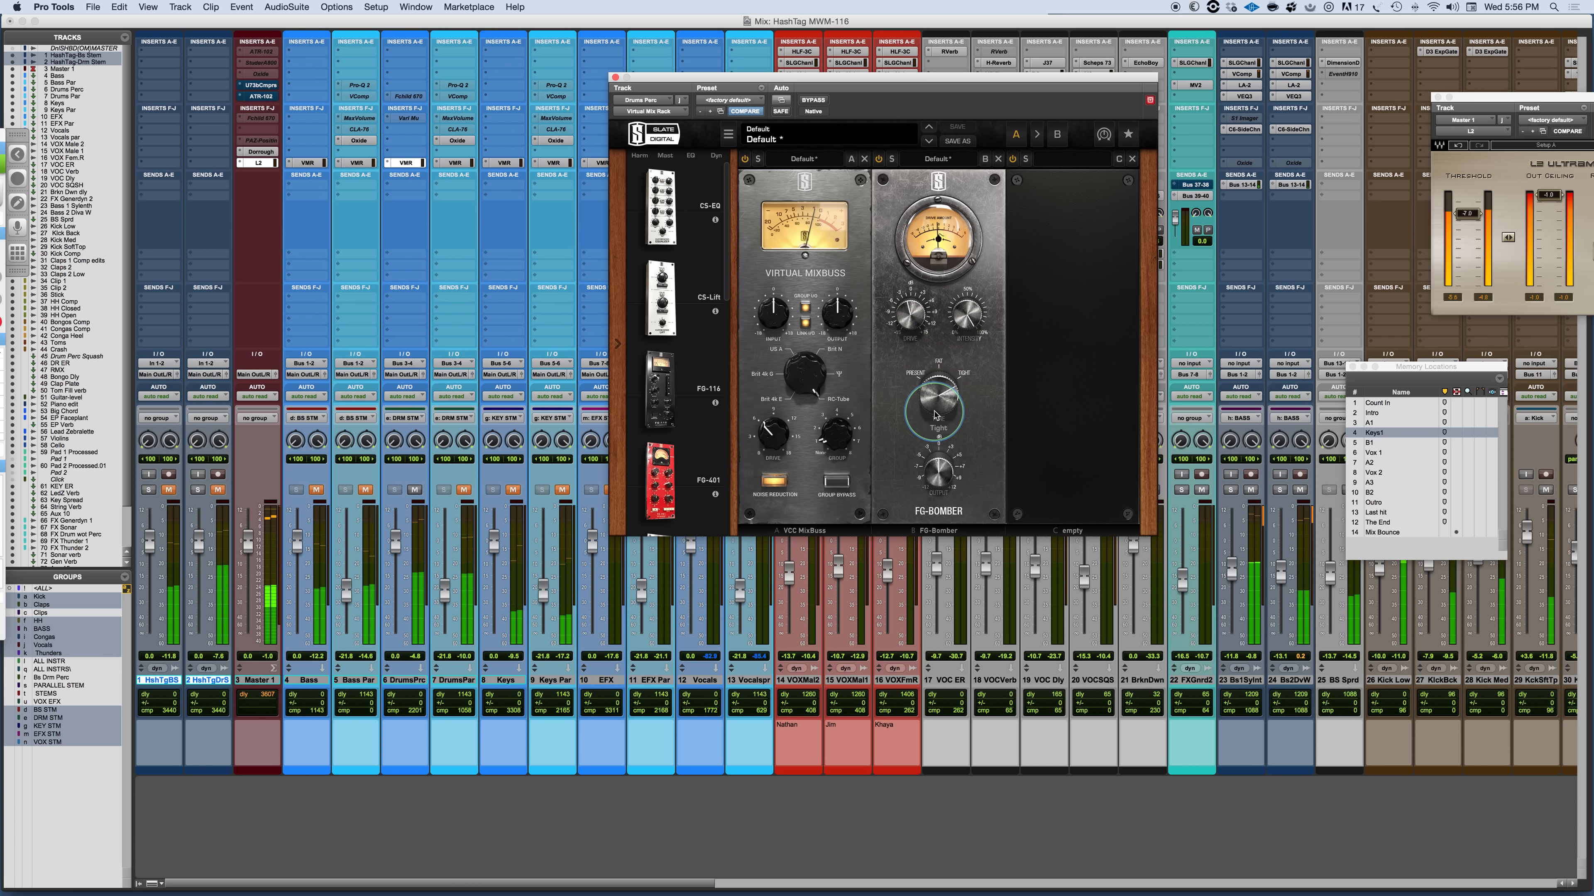
pyautogui.moveTo(935, 415); pyautogui.dragTo(936, 535)
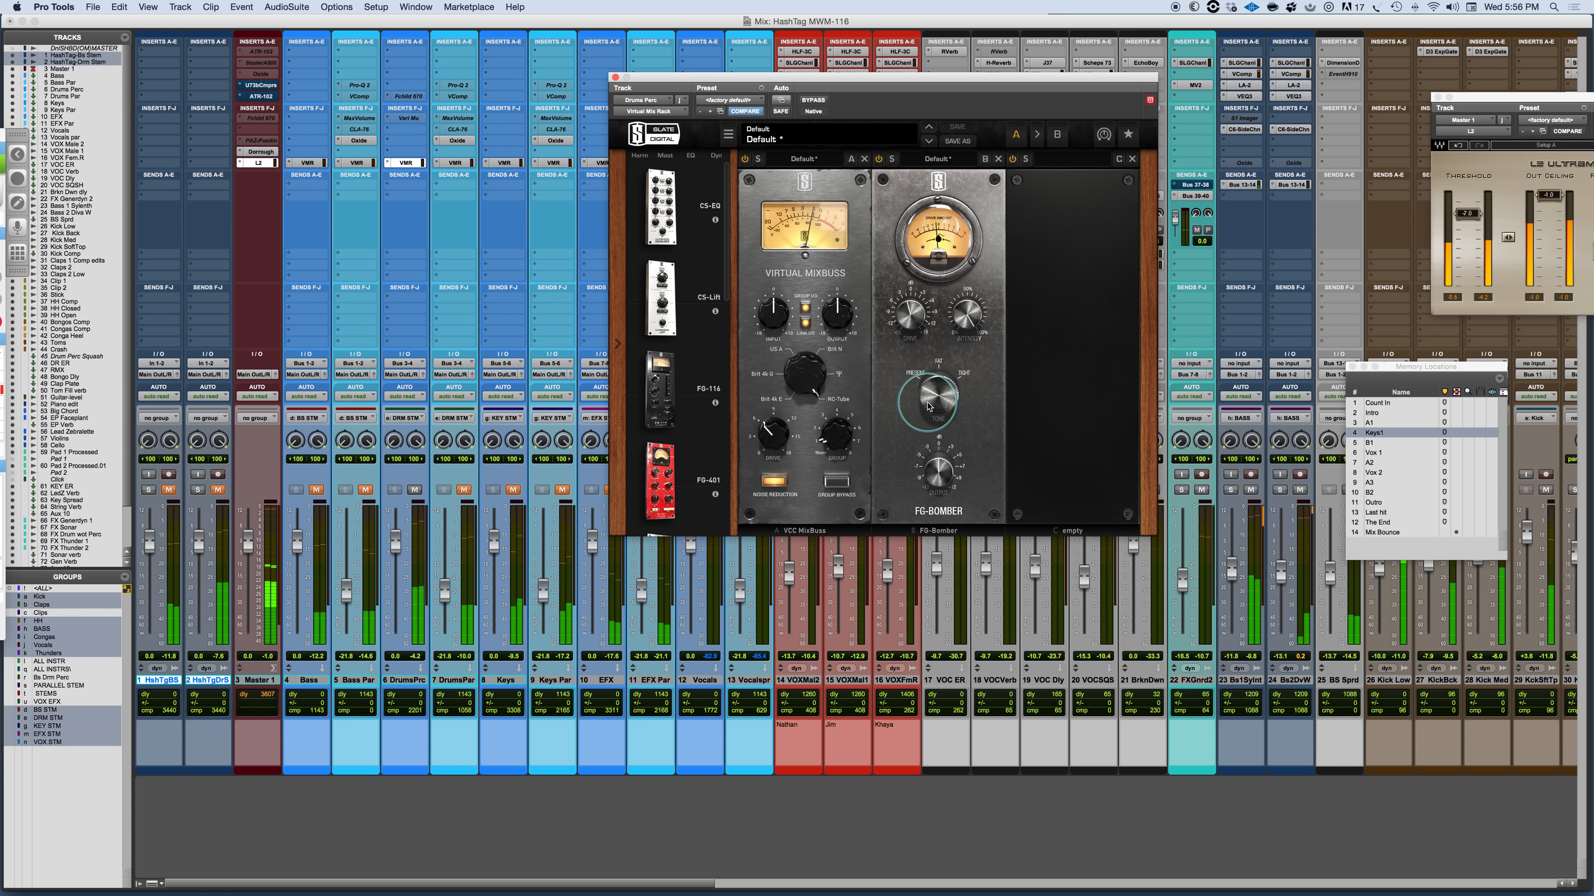
pyautogui.moveTo(928, 407); pyautogui.dragTo(926, 366)
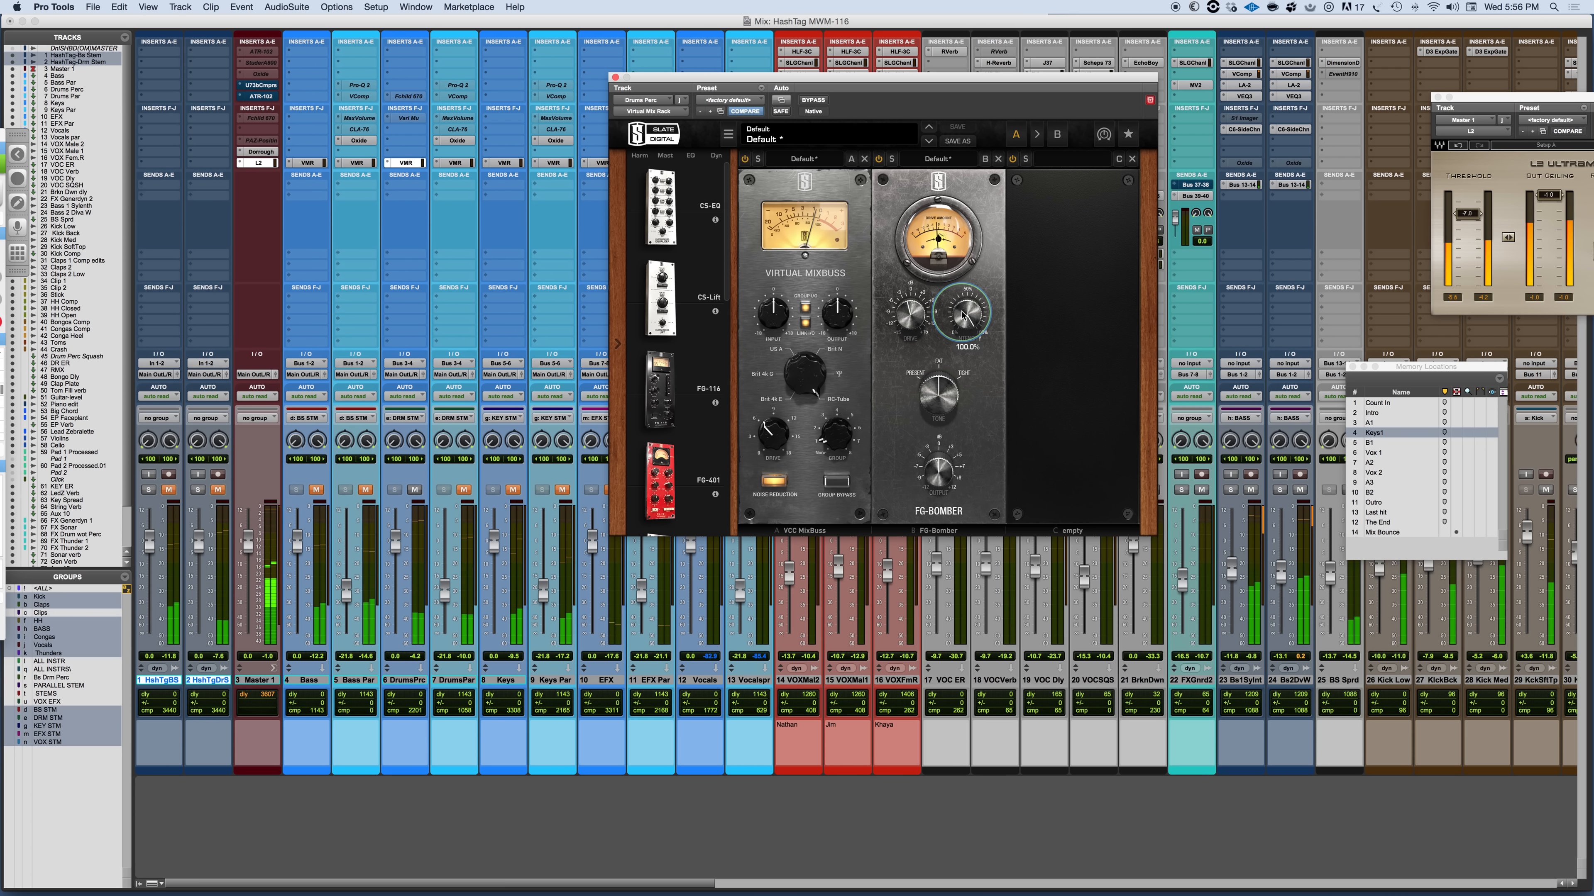
# Drop the Drums Perc FG-Bomber's Mix to 0%, raise it to about 25.8%, and compare the blend against the module switched off.
pyautogui.moveTo(963, 315); pyautogui.dragTo(955, 508)
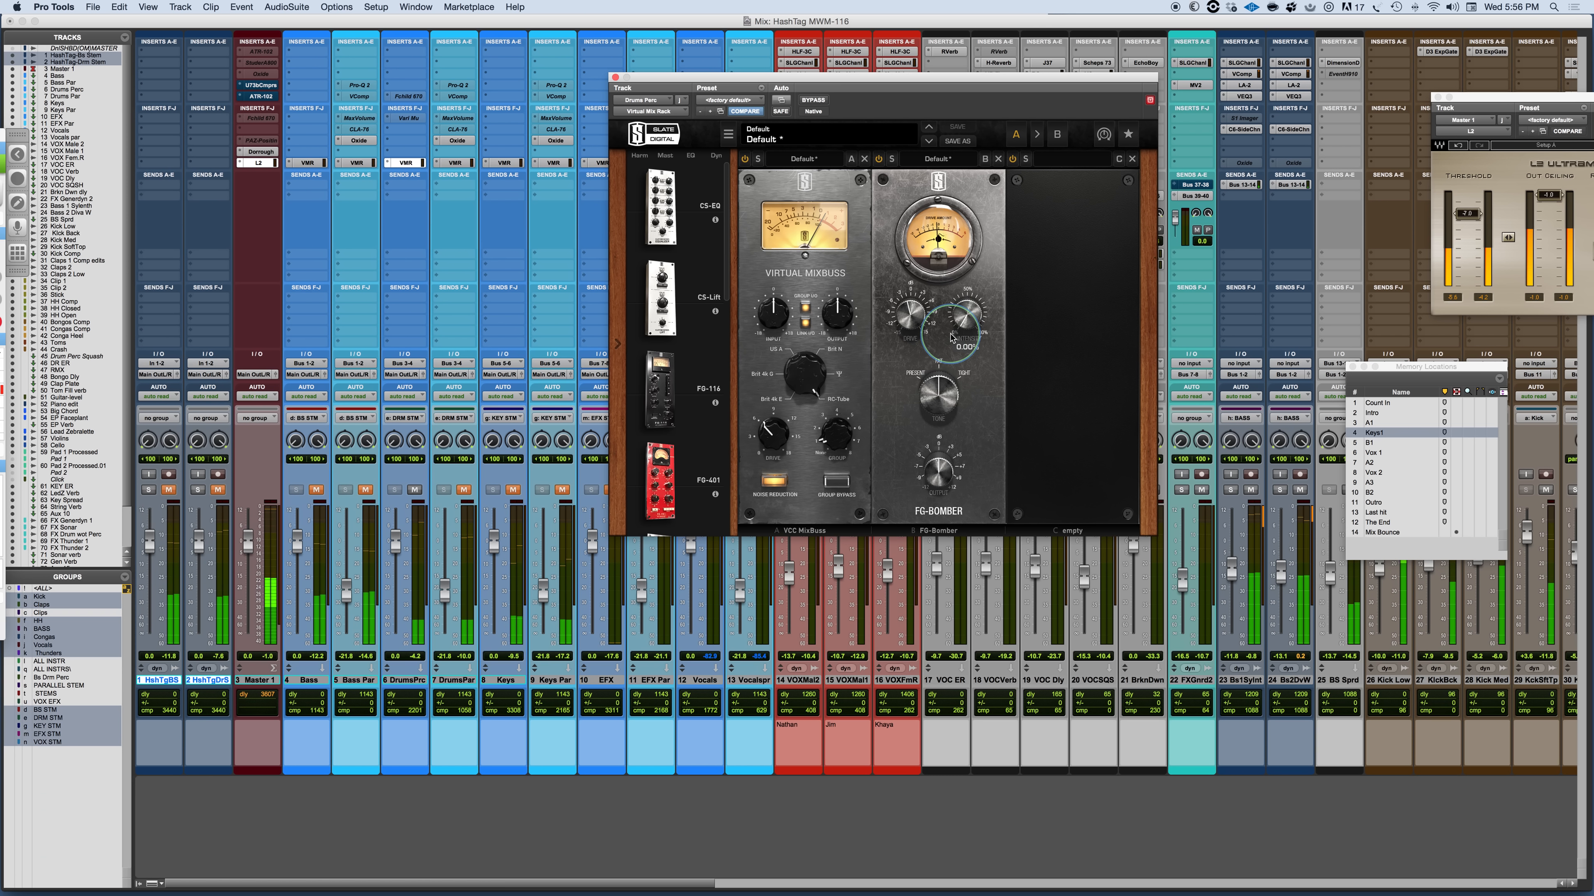
pyautogui.moveTo(967, 328); pyautogui.dragTo(960, 284)
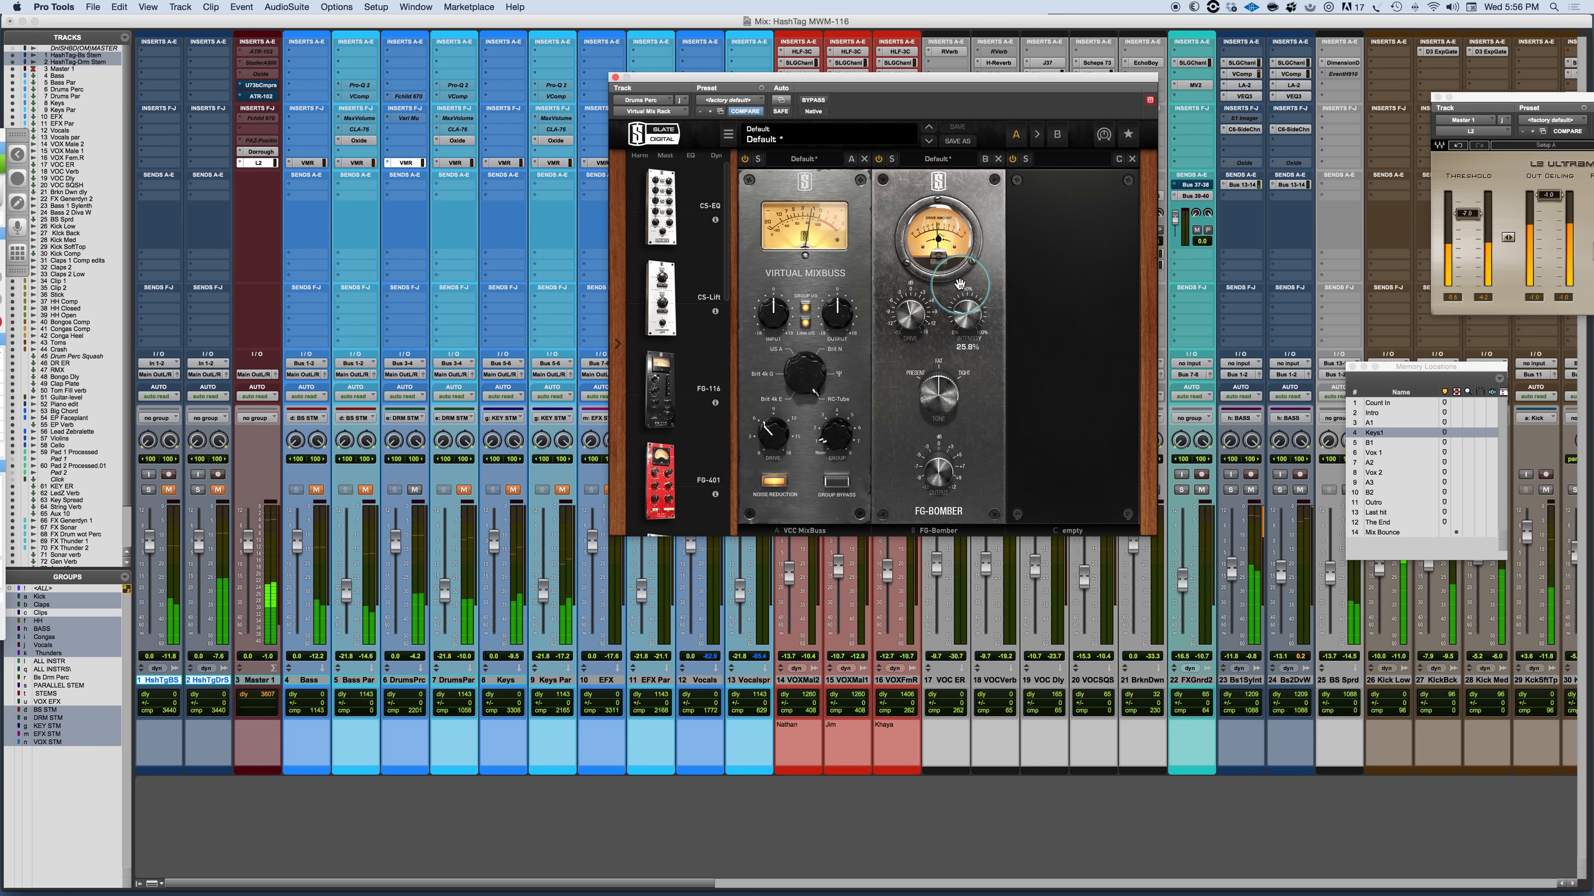
pyautogui.click(879, 161)
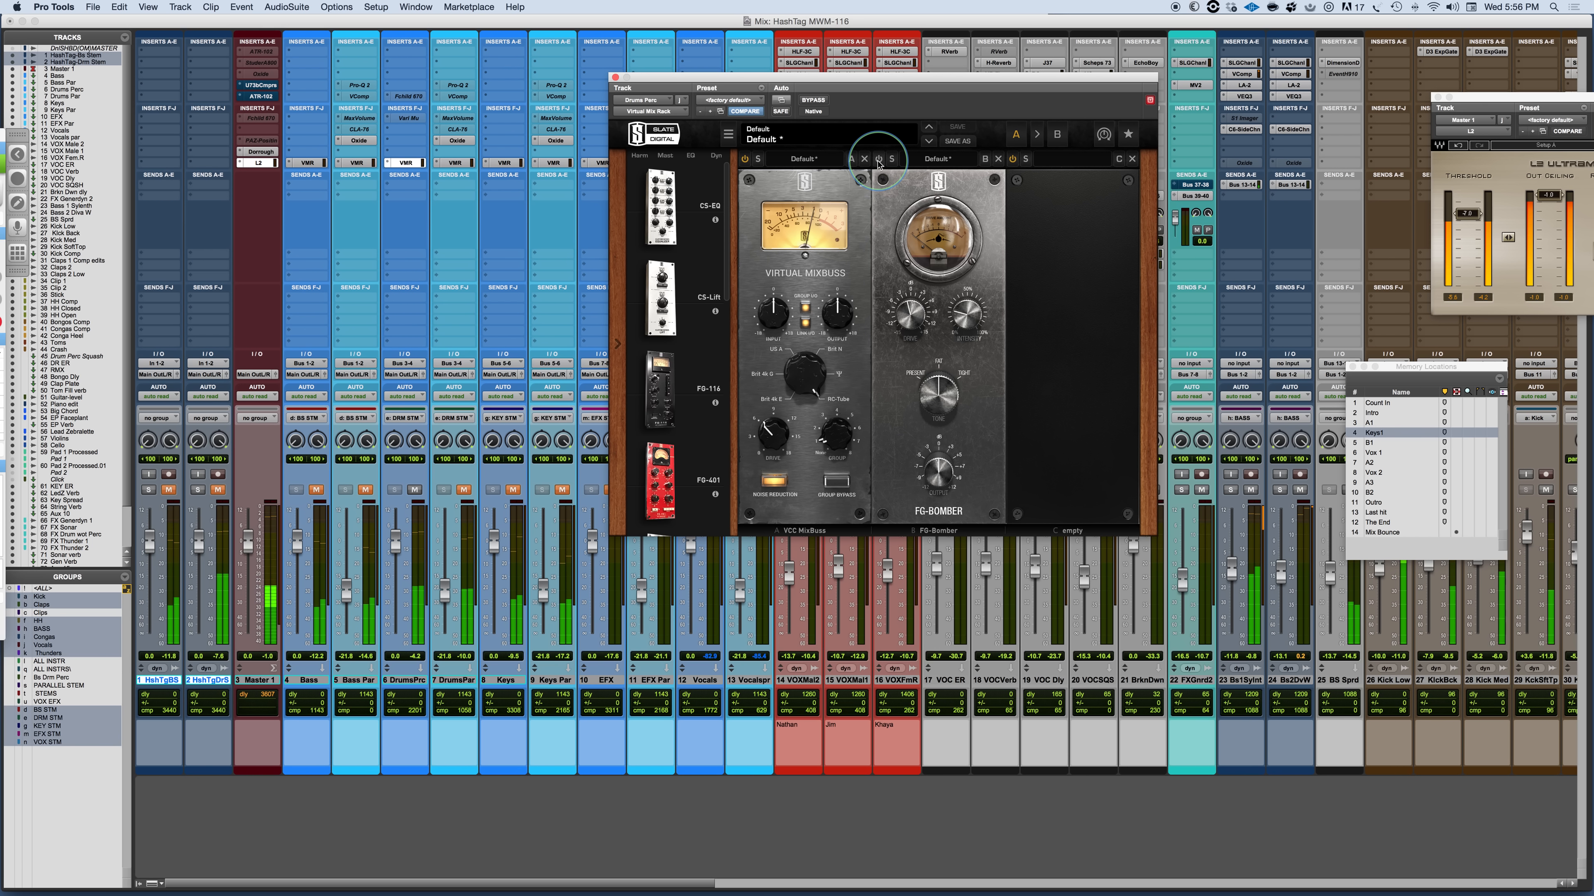
pyautogui.click(879, 161)
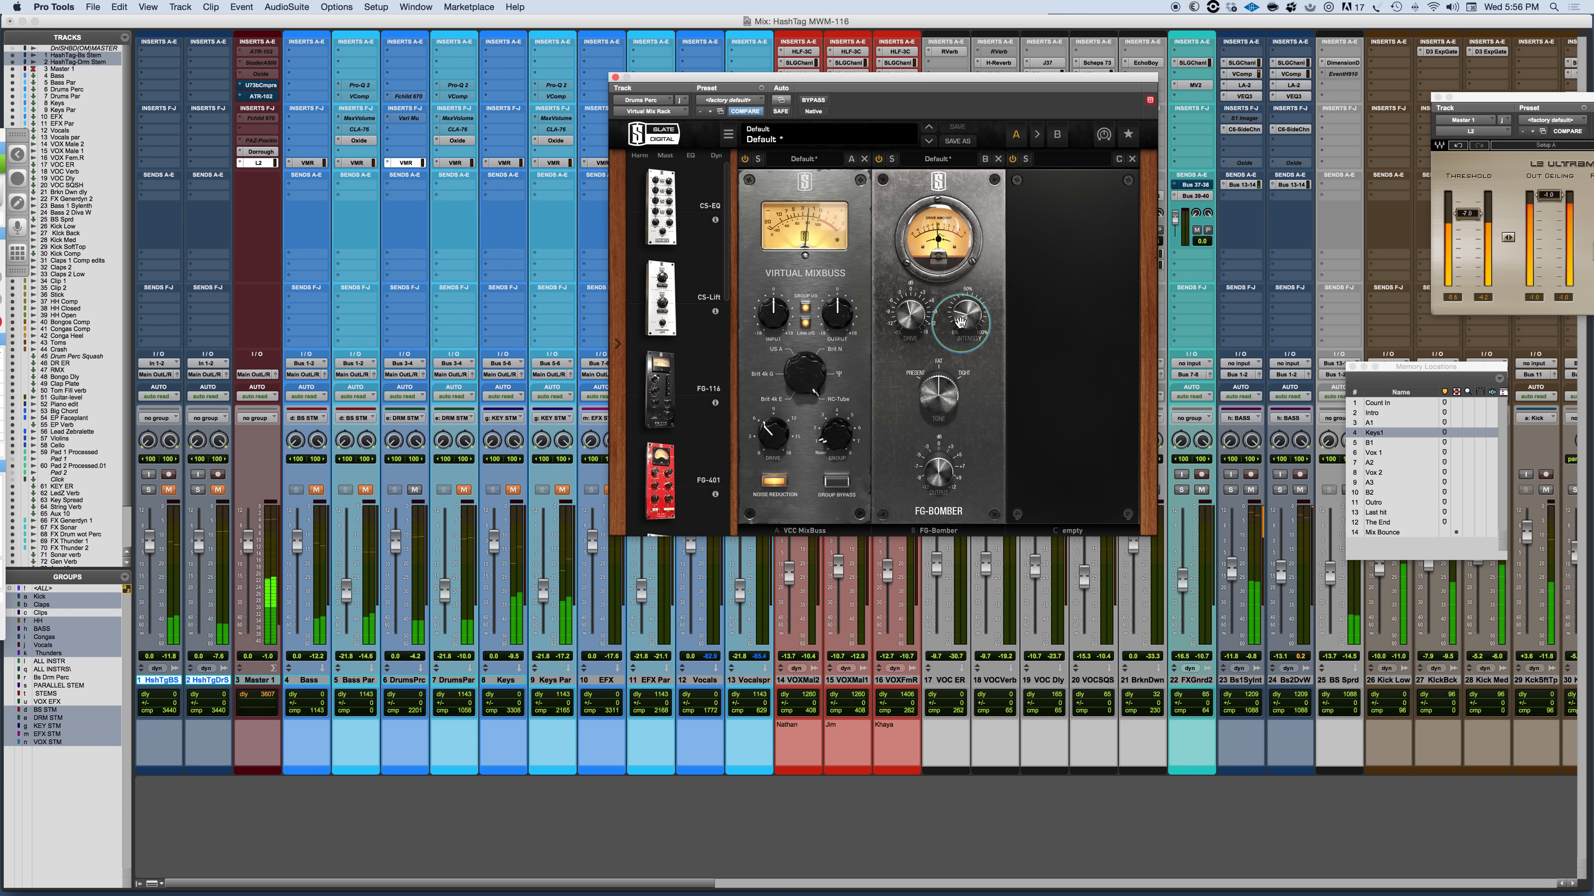
pyautogui.moveTo(961, 322); pyautogui.dragTo(960, 322)
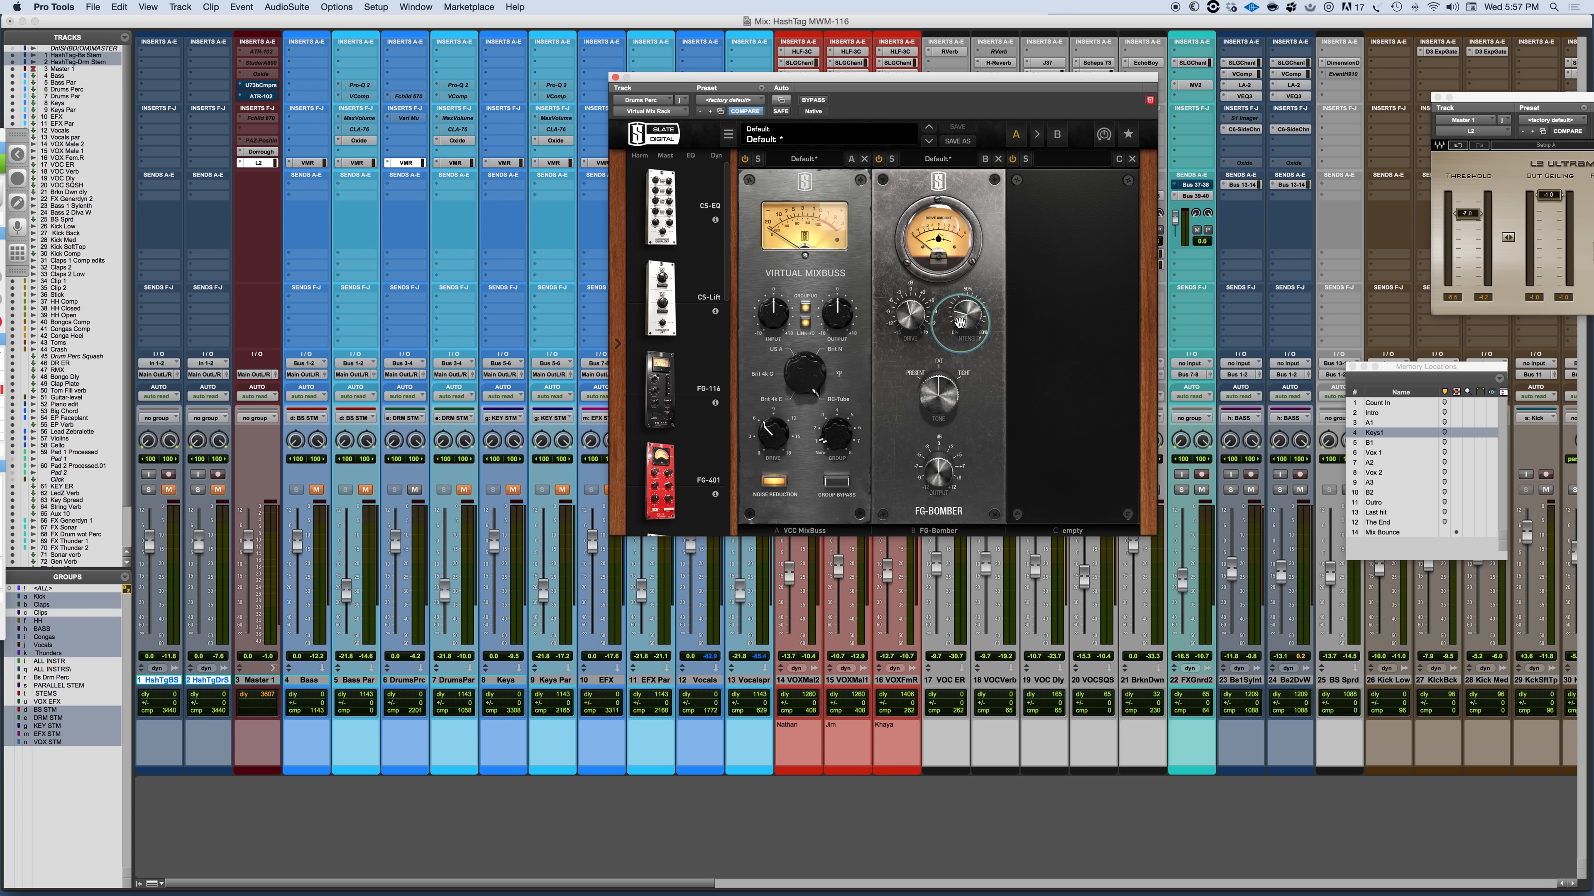
# Open the Virtual Mix Rack on the Keys track and add an FG-Bomber module in the slot after the Virtual Mixbuss.
pyautogui.click(510, 490)
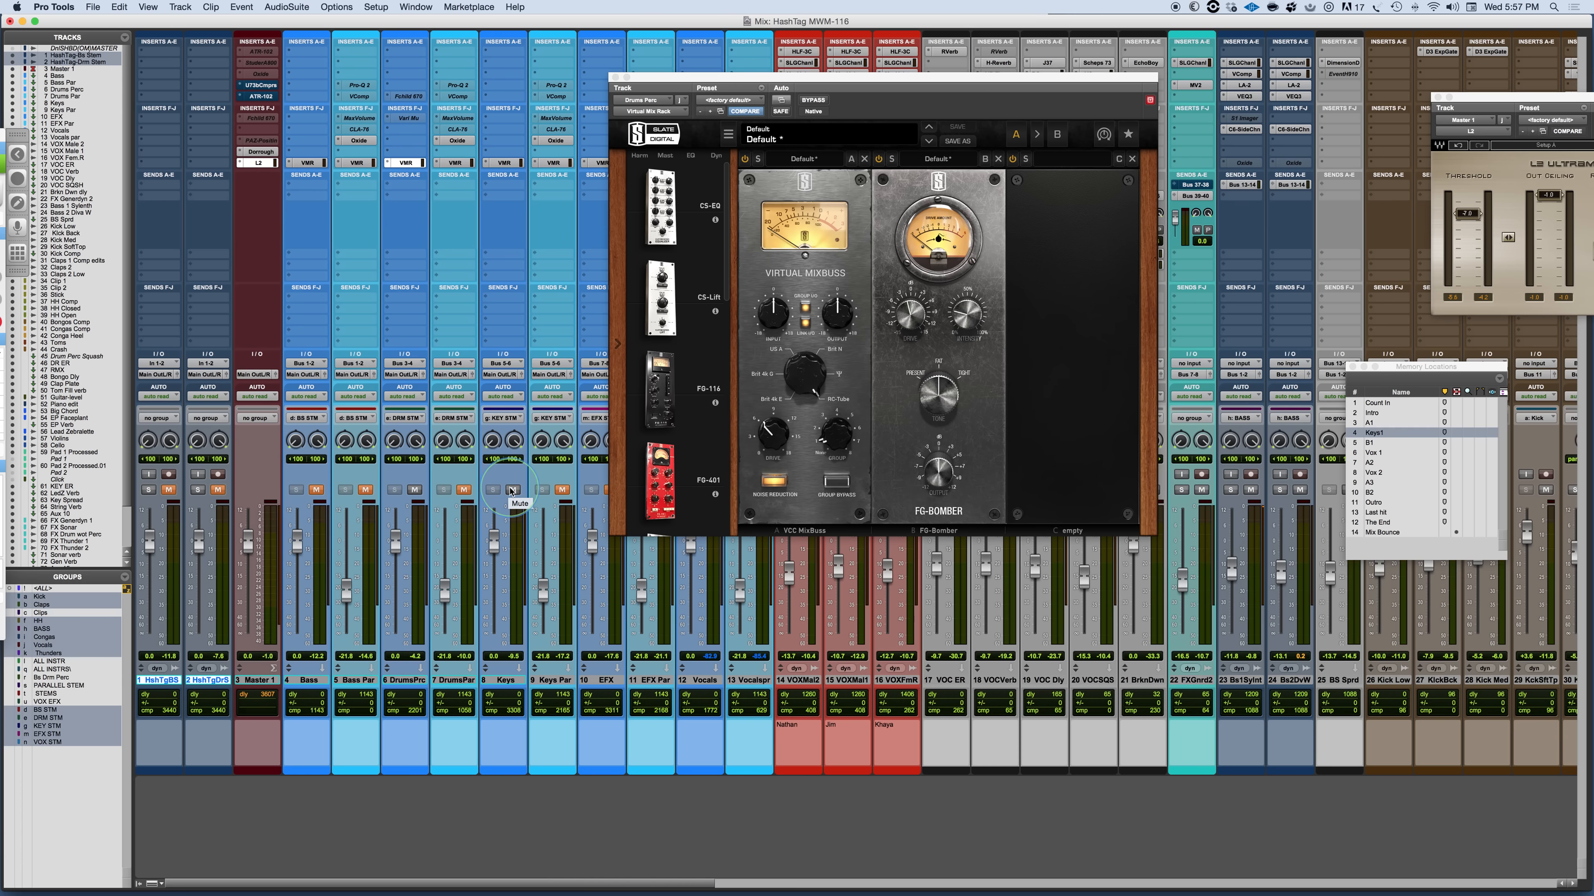
pyautogui.click(507, 164)
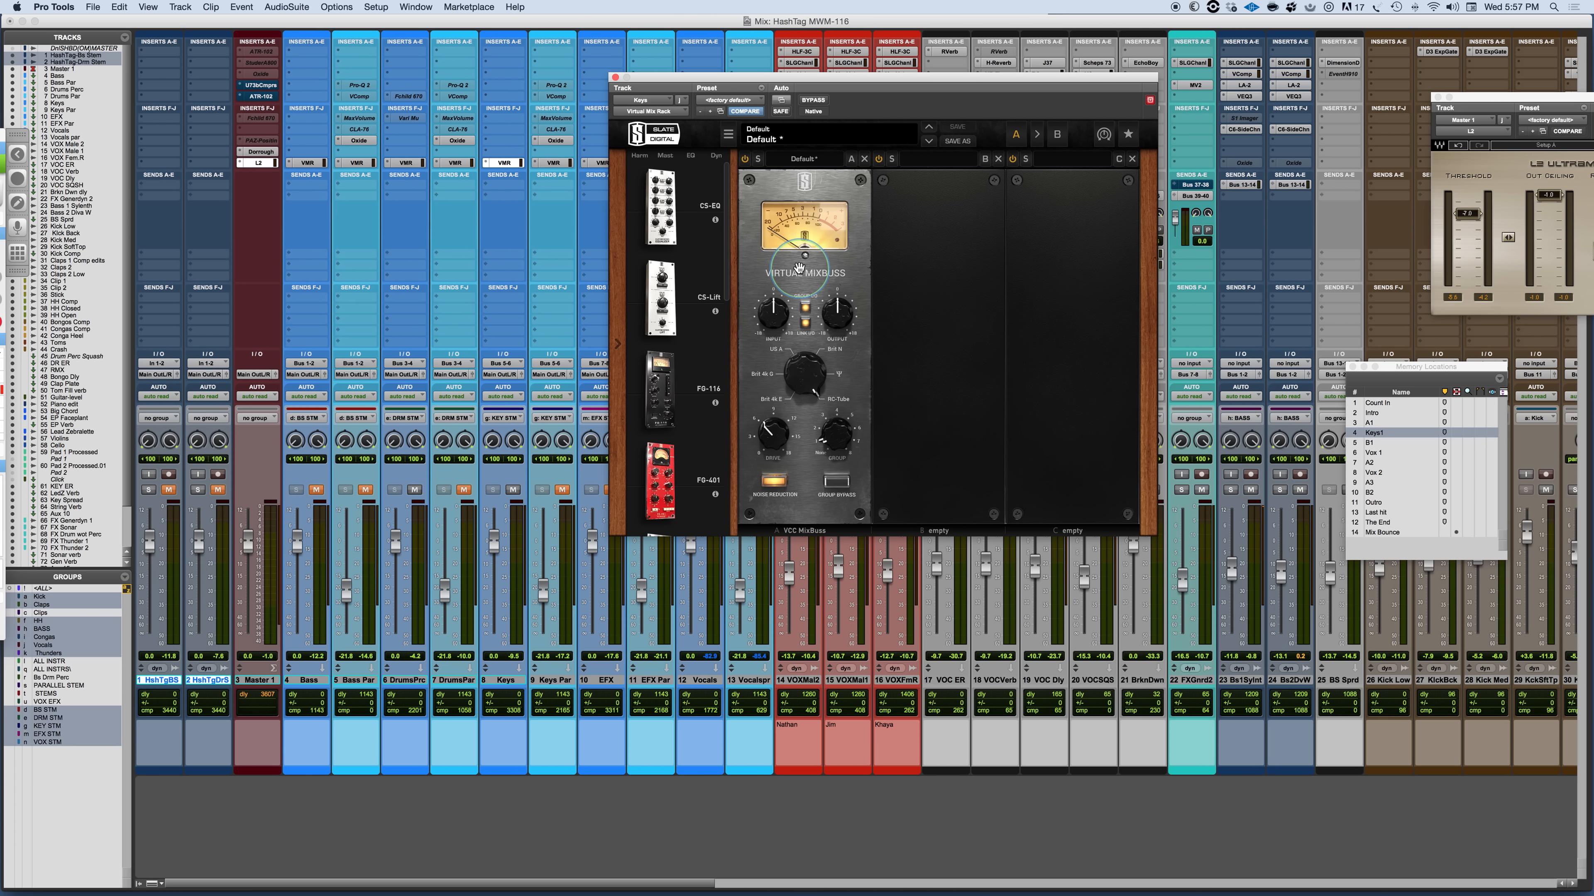
pyautogui.scroll(-3, 697, 339)
pyautogui.scroll(-2, 698, 341)
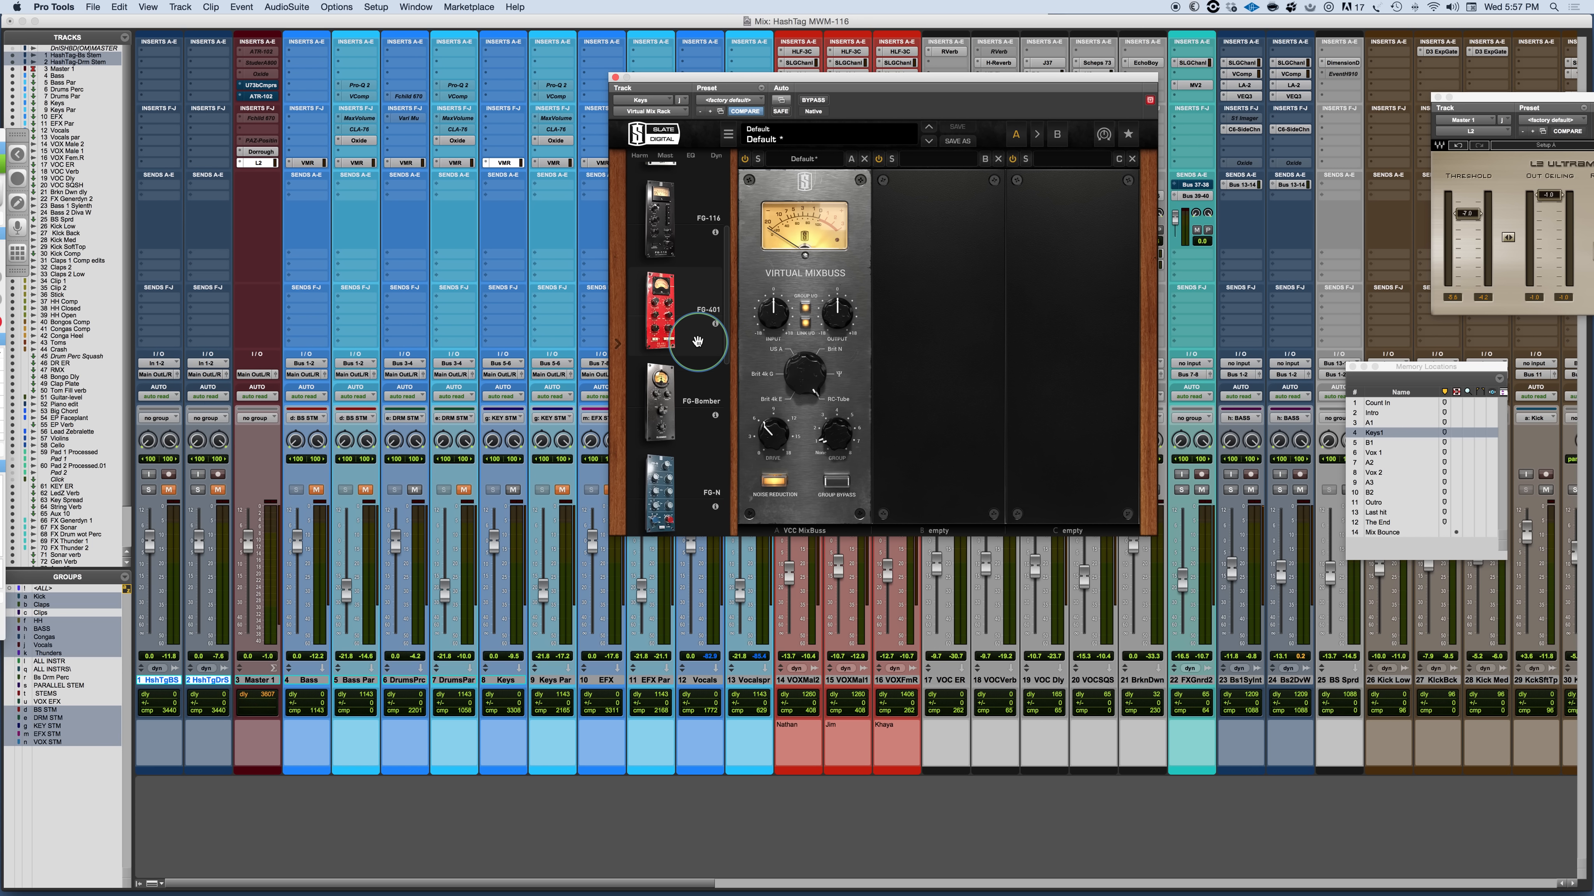
pyautogui.moveTo(668, 377); pyautogui.dragTo(933, 369)
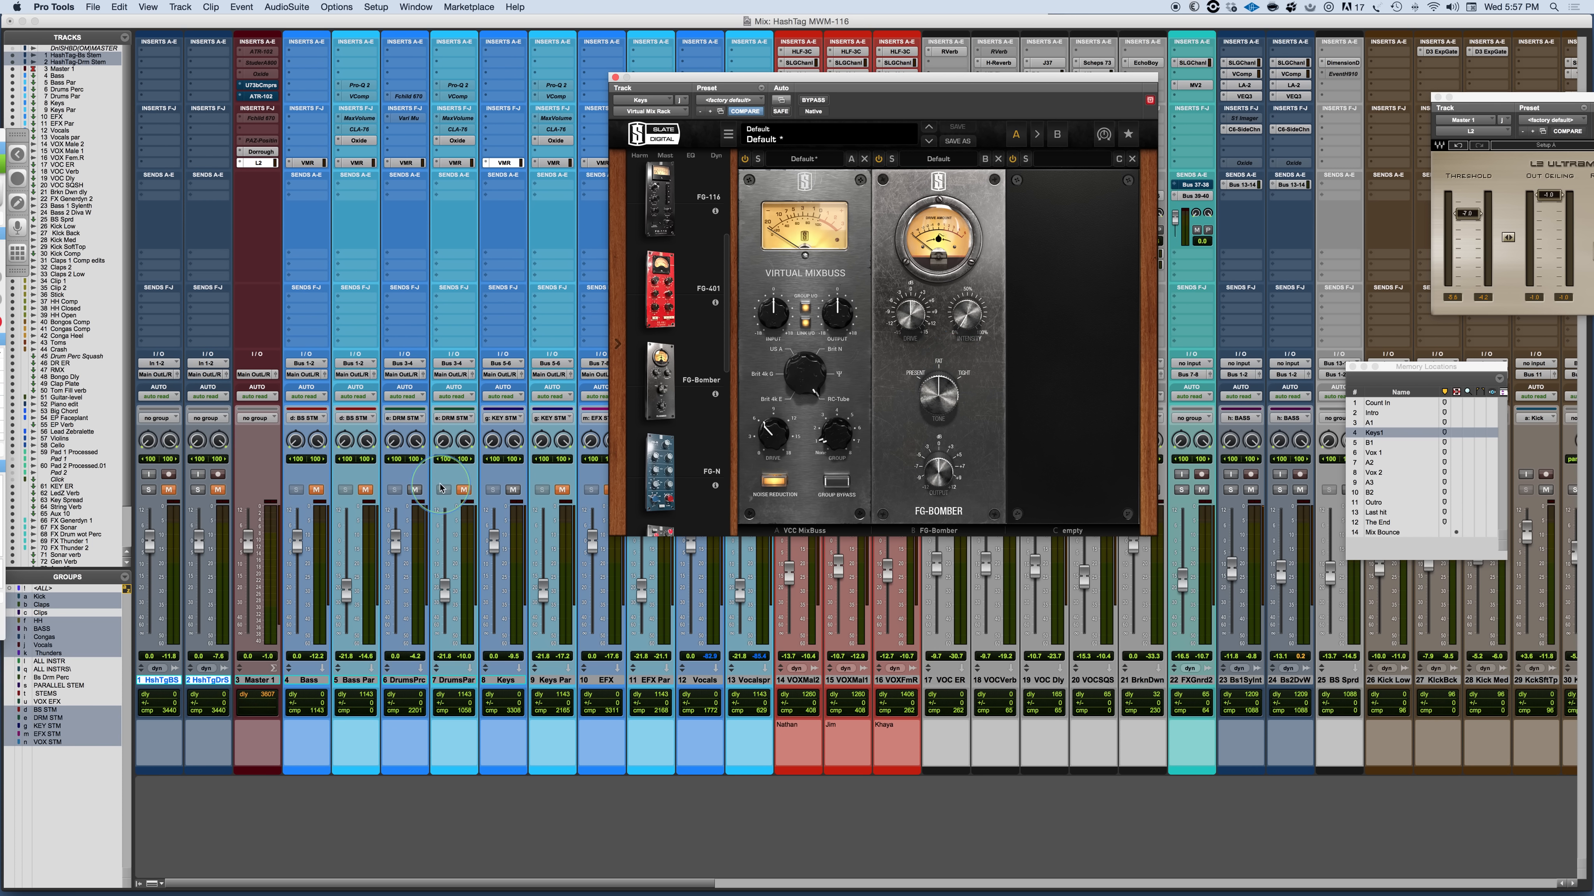
# Start playback, set the Keys FG-Bomber's Drive to about 2.76 dB, and turn its Mix up.
pyautogui.press('space')
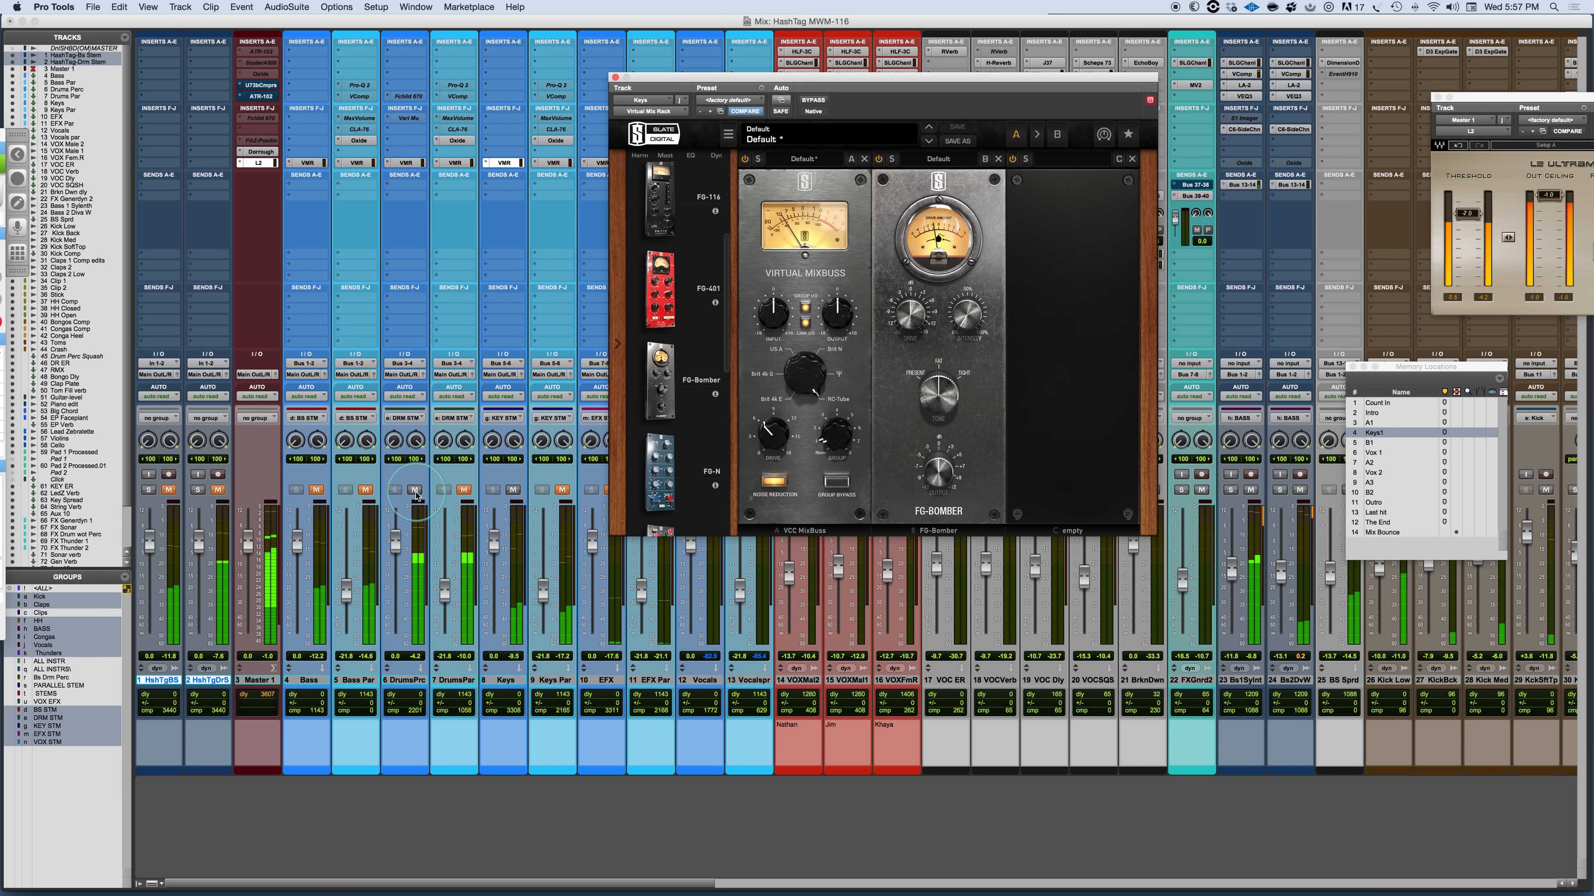
pyautogui.click(934, 331)
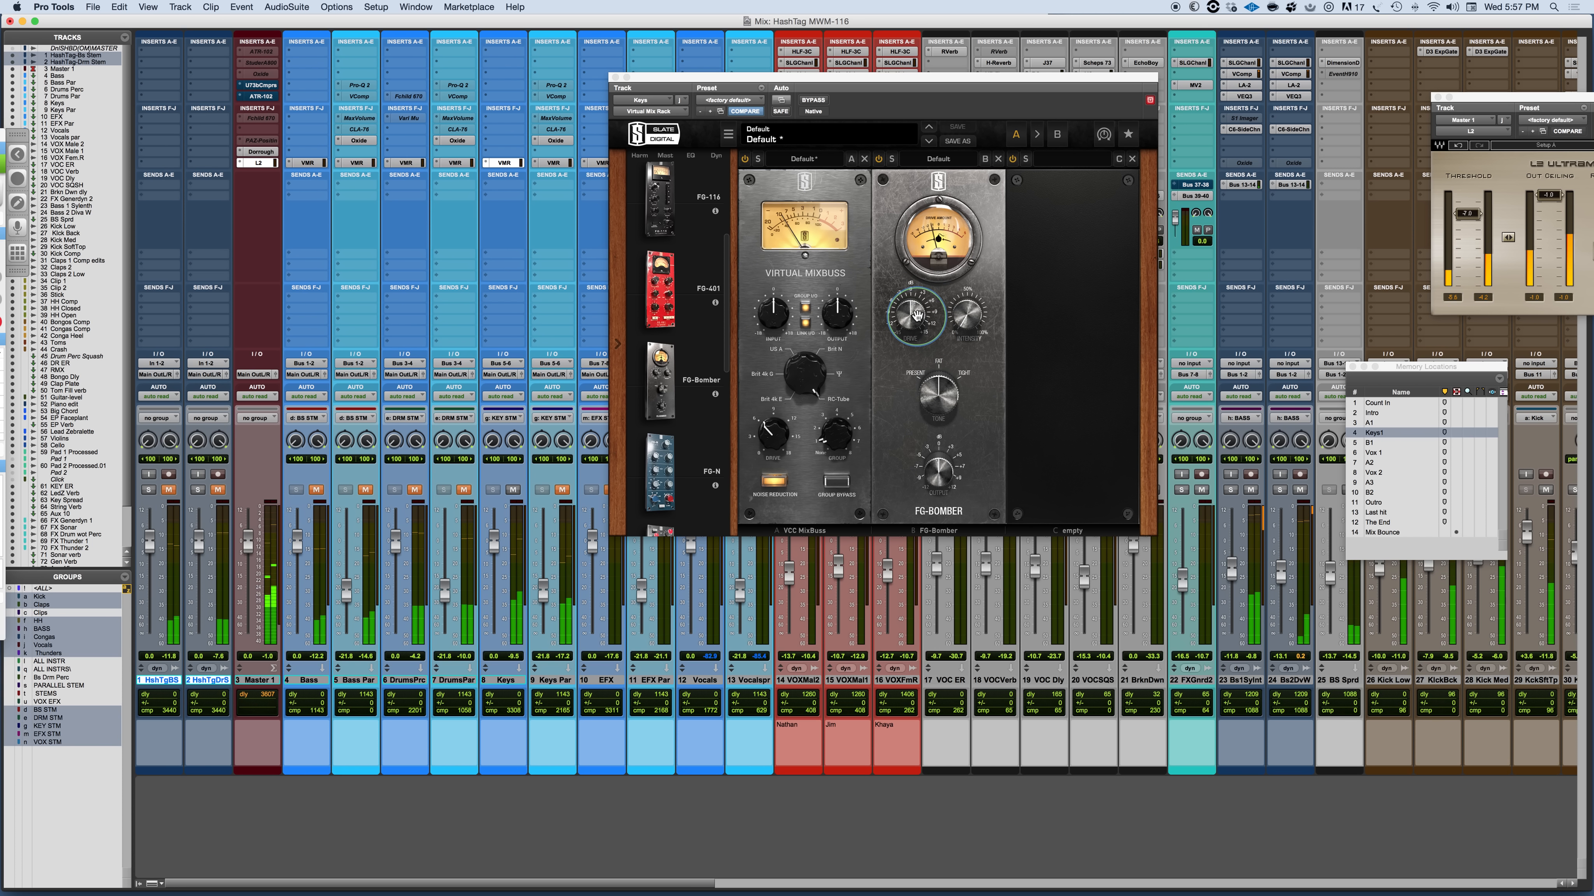
pyautogui.moveTo(909, 318); pyautogui.dragTo(913, 308)
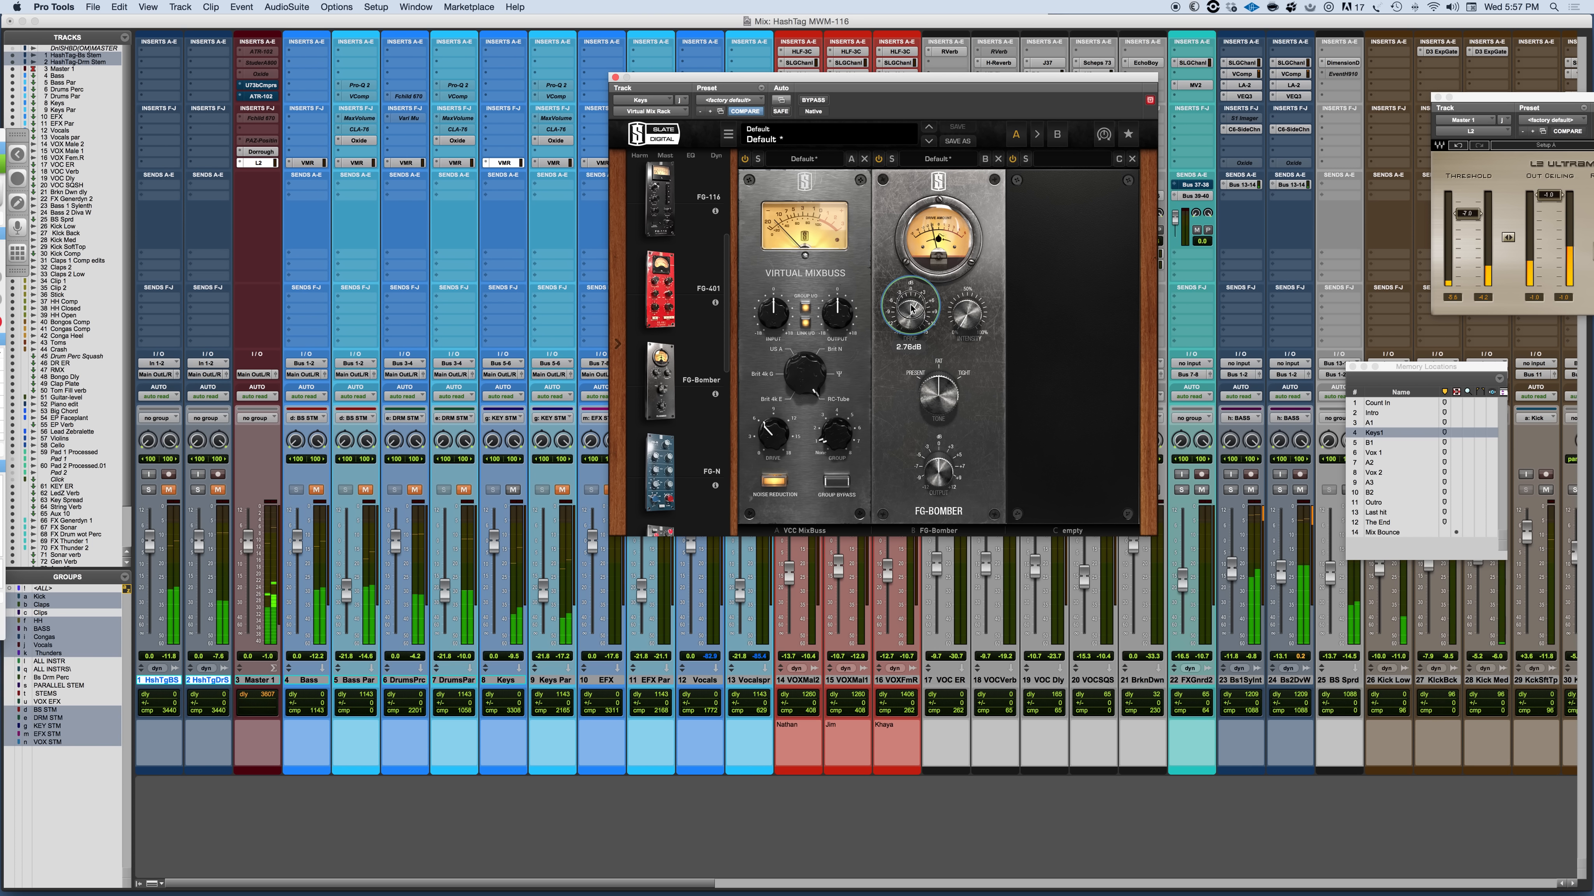
pyautogui.moveTo(911, 307); pyautogui.dragTo(912, 305)
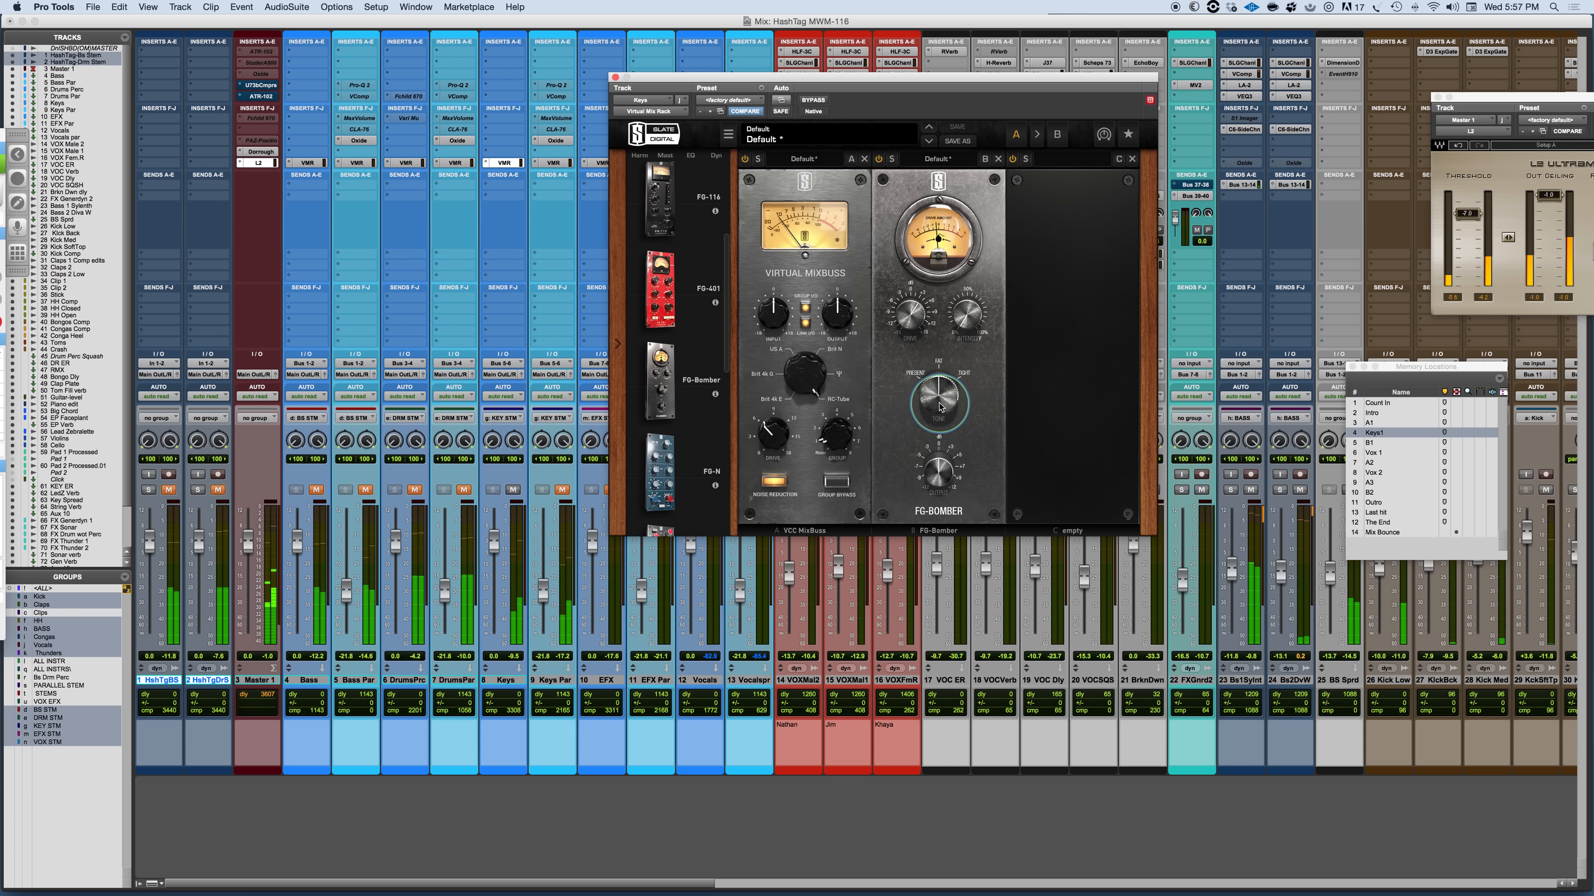
pyautogui.click(962, 312)
pyautogui.moveTo(961, 312); pyautogui.dragTo(950, 147)
# Audition the Keys FG-Bomber's tone selector at Fat and Tight, ending on Present.
pyautogui.moveTo(944, 384)
pyautogui.mouseDown()
pyautogui.moveTo(930, 341)
pyautogui.moveTo(966, 317)
pyautogui.moveTo(963, 377)
pyautogui.moveTo(922, 452)
pyautogui.moveTo(927, 512)
pyautogui.moveTo(941, 285)
pyautogui.moveTo(930, 401)
pyautogui.mouseUp()
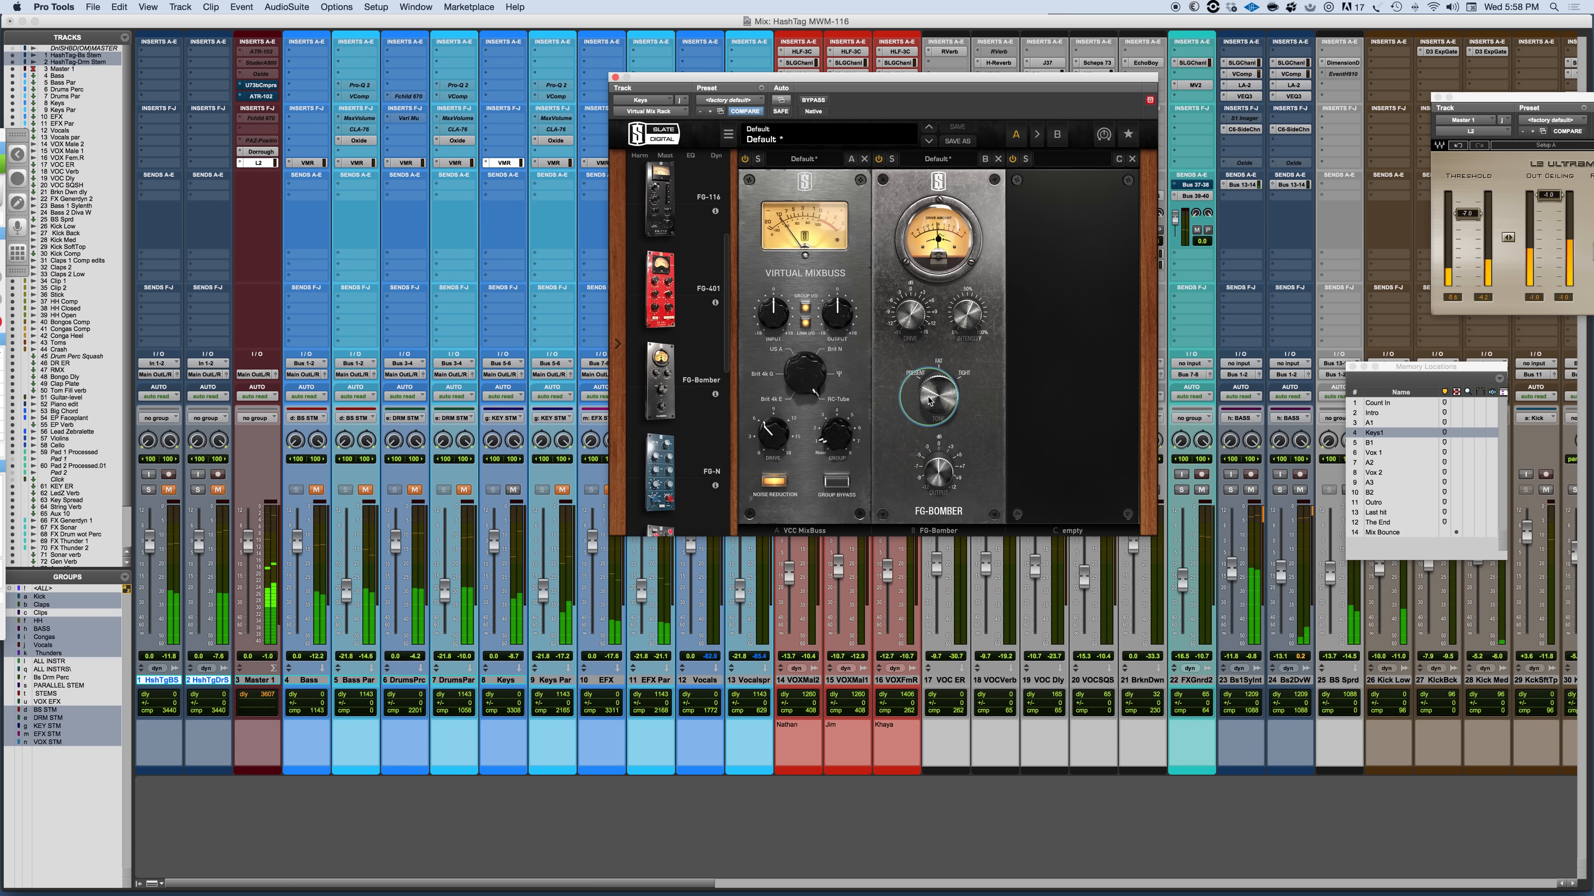
pyautogui.click(939, 362)
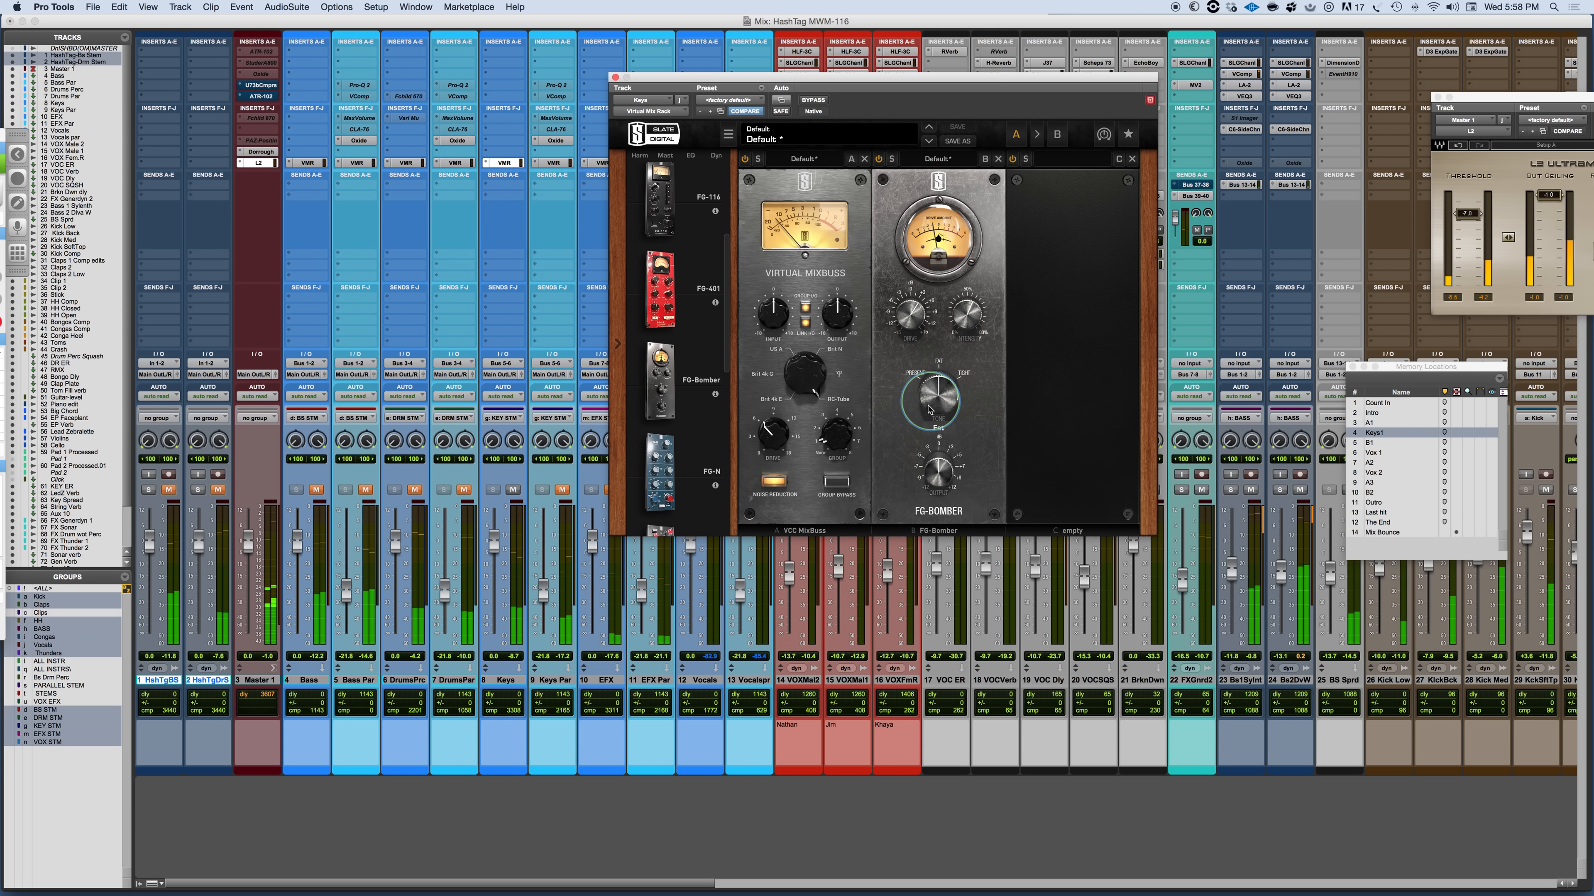
pyautogui.moveTo(928, 411); pyautogui.dragTo(966, 379)
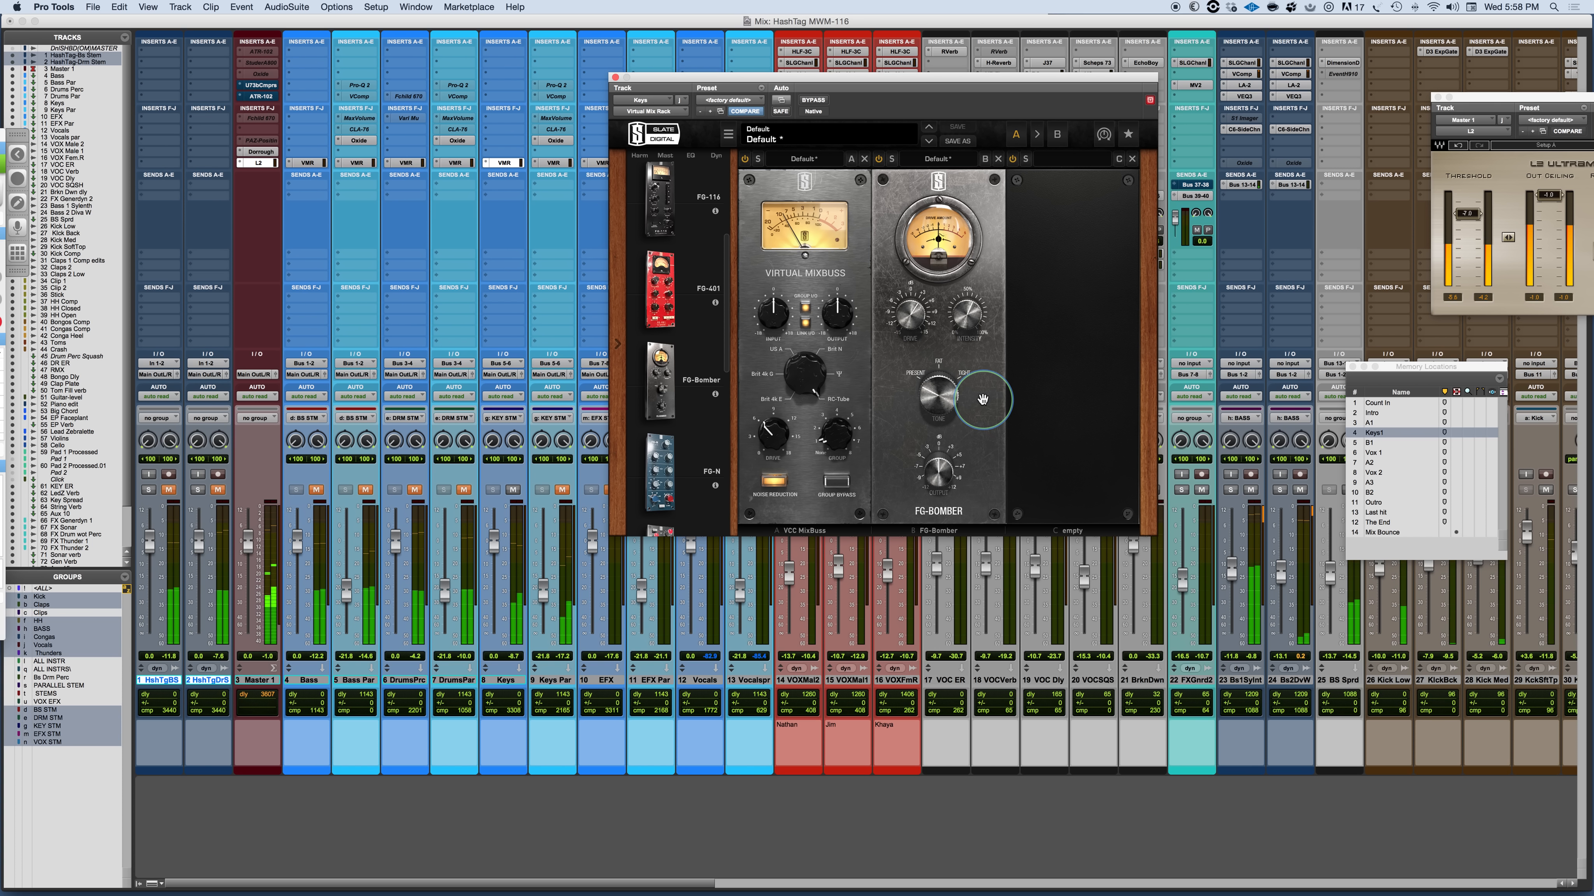
pyautogui.click(967, 378)
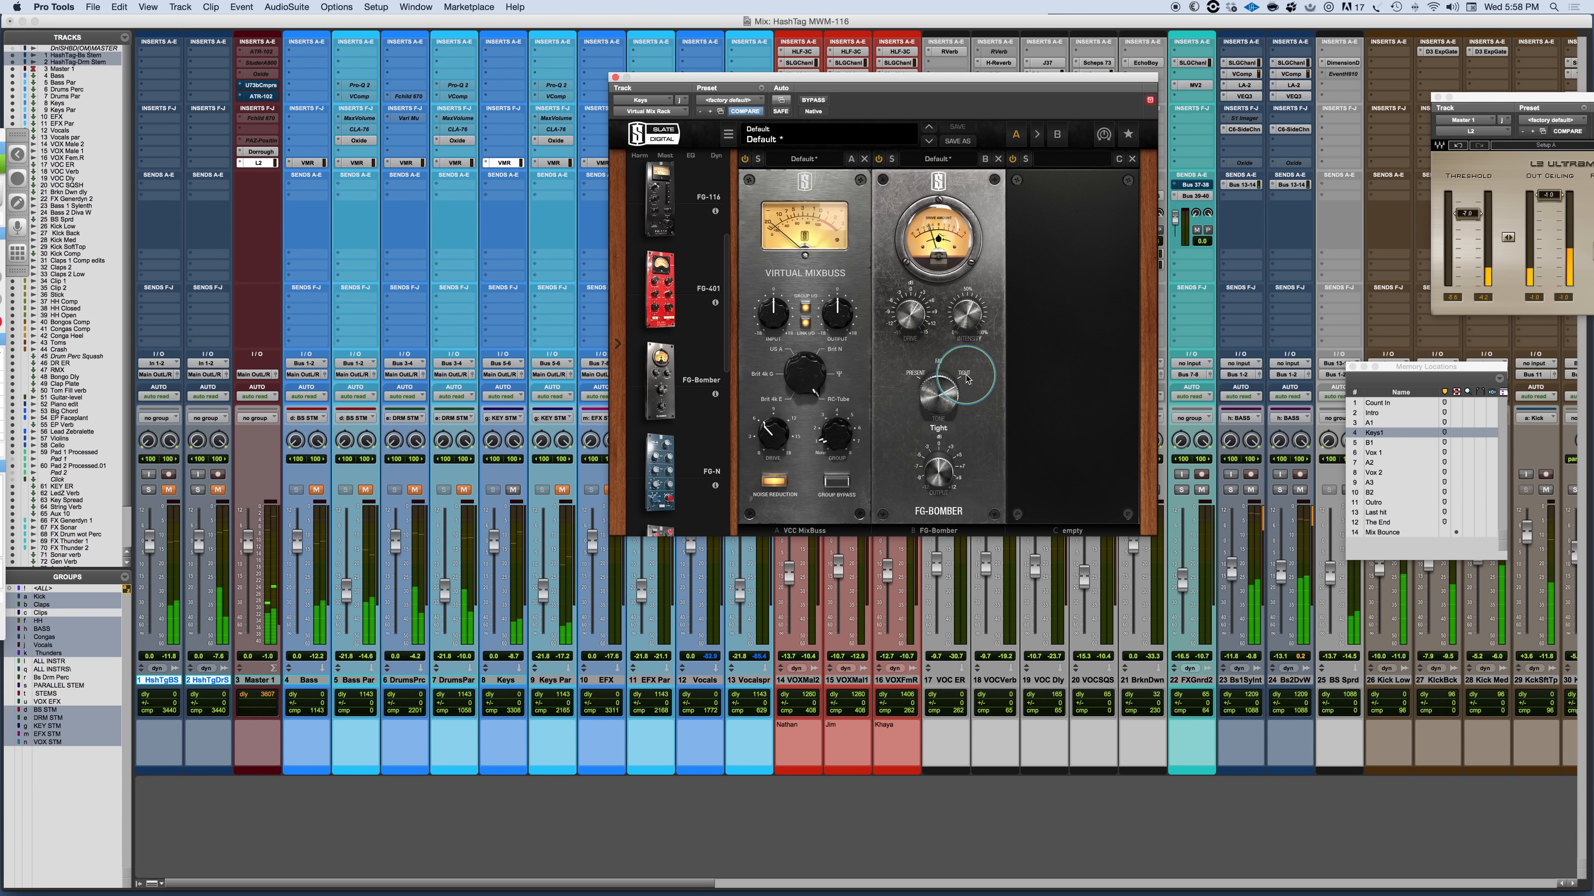
pyautogui.click(904, 375)
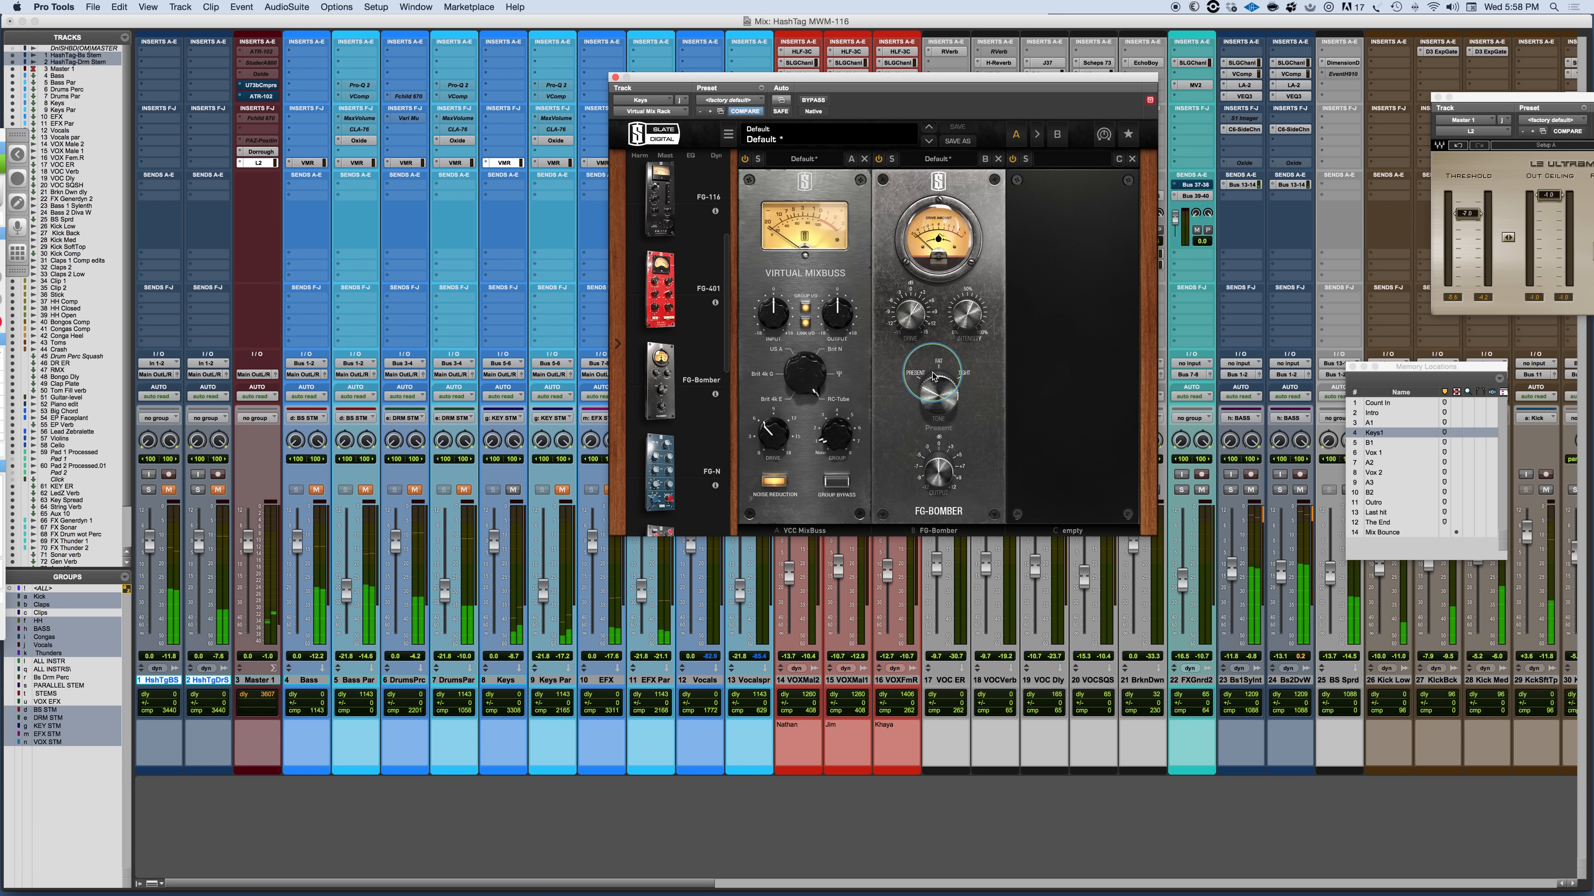
# Drop the Keys FG-Bomber's Mix to 0%, bring it back up, and compare the sound with the module switched off and on.
pyautogui.moveTo(966, 313); pyautogui.dragTo(960, 484)
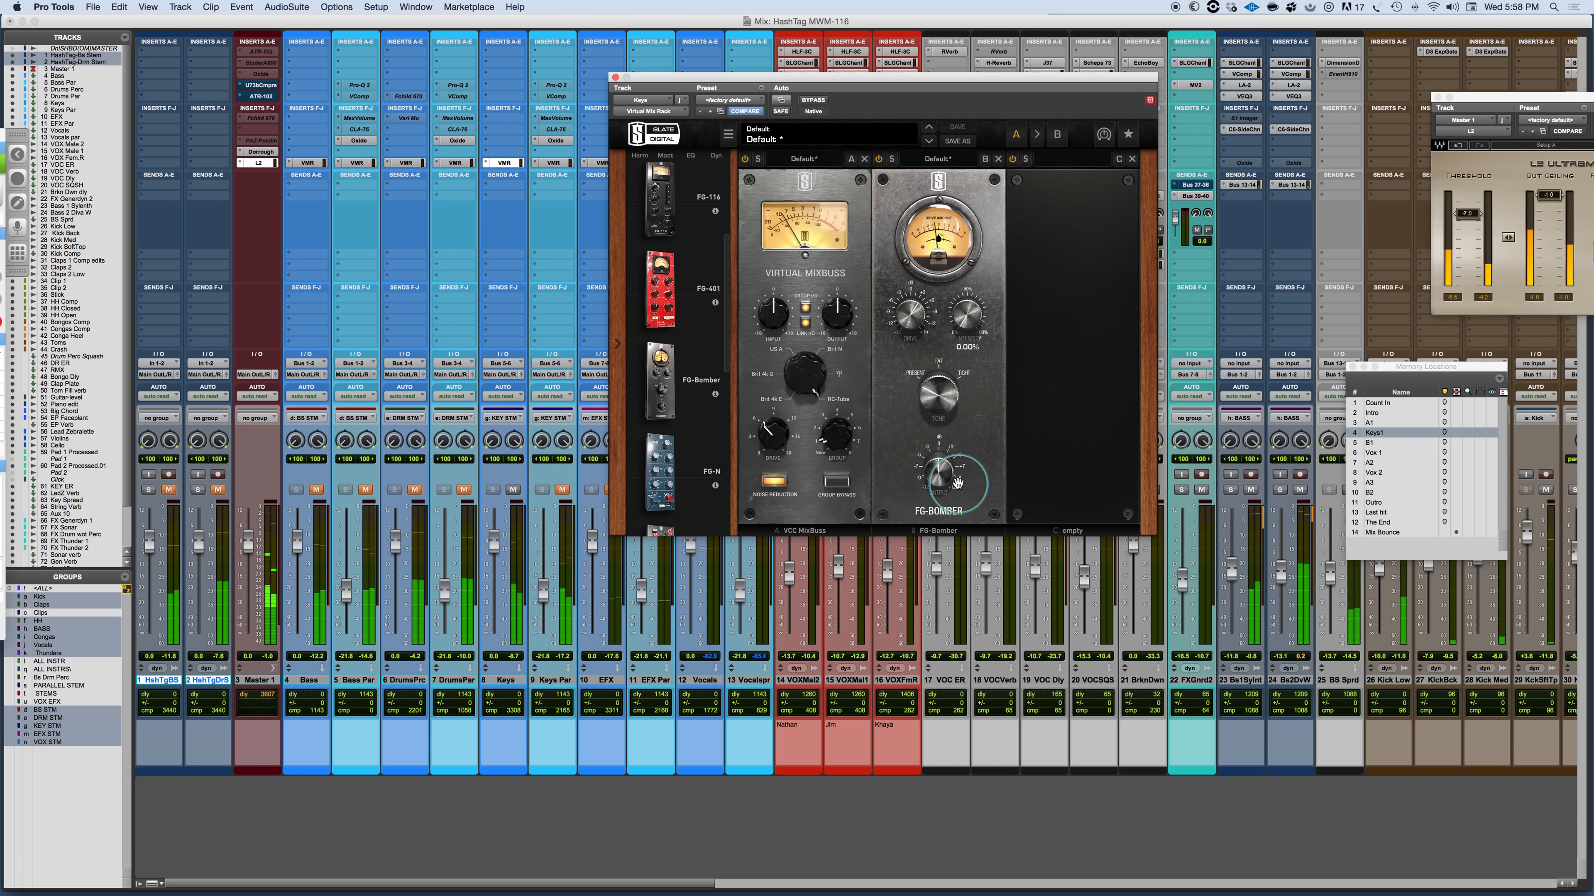
pyautogui.moveTo(957, 320); pyautogui.dragTo(950, 263)
pyautogui.click(879, 158)
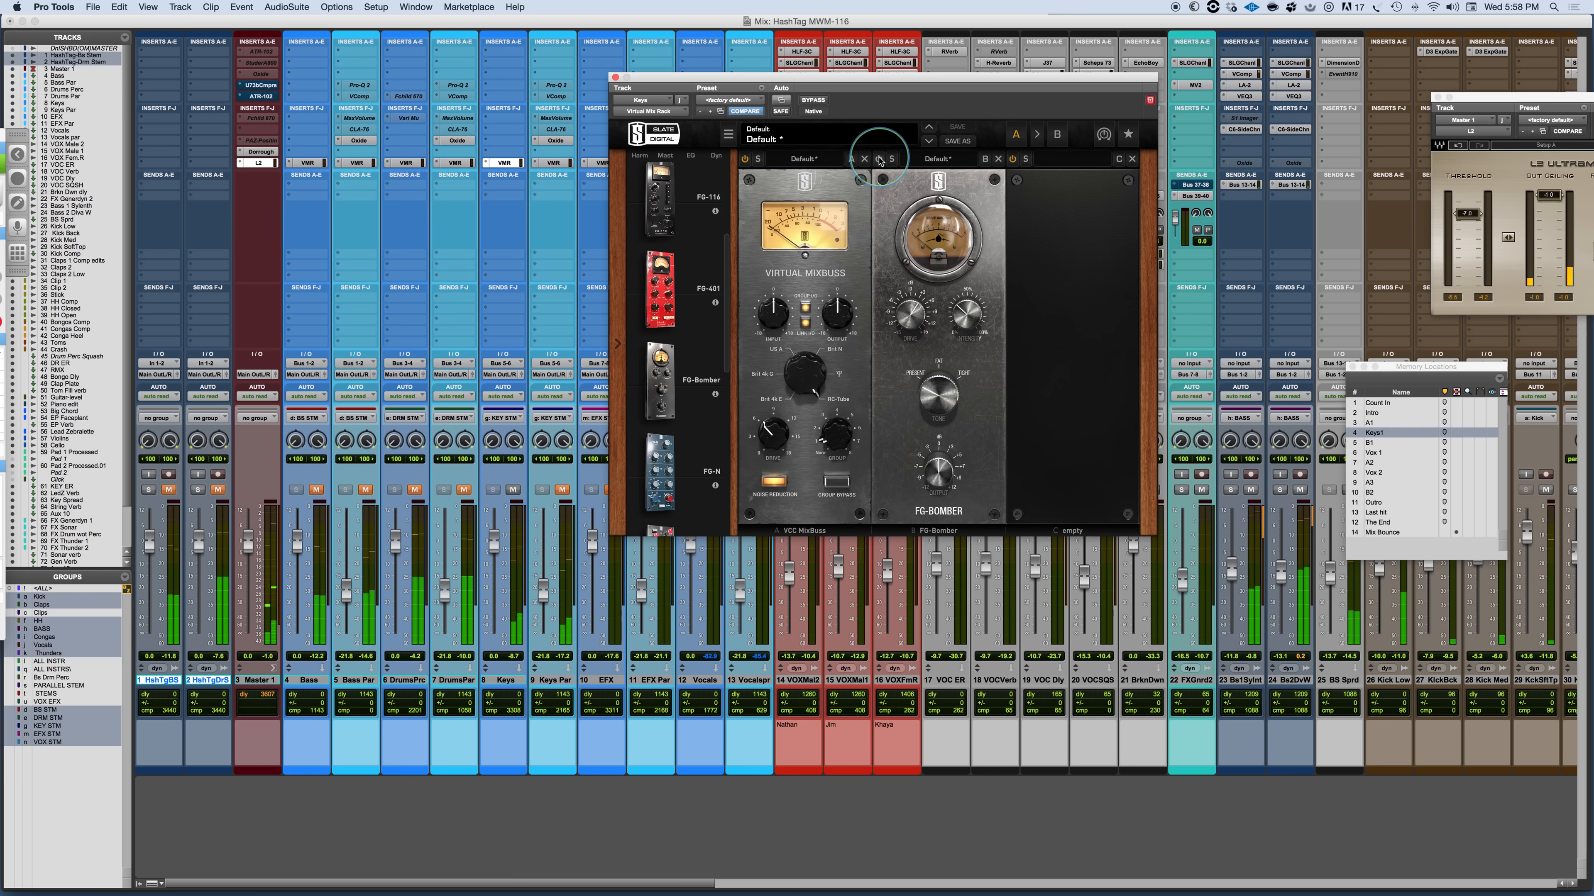
pyautogui.click(879, 159)
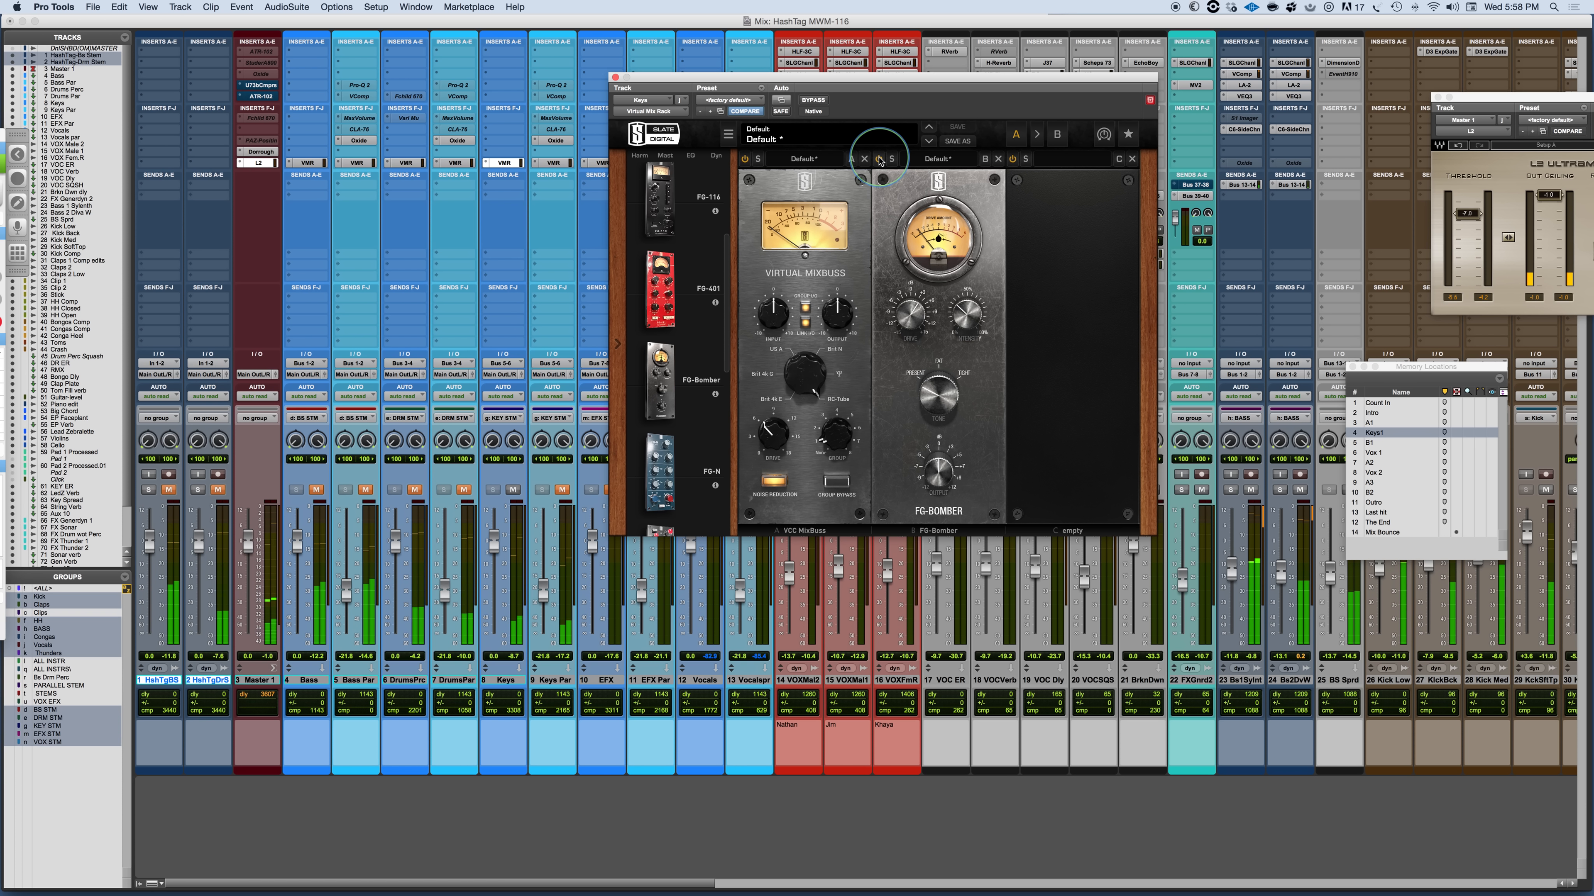
# Unmute the Drums Perc and Drums Par tracks, and select the Drums Perc and Keys tracks together.
pyautogui.click(414, 490)
pyautogui.click(465, 491)
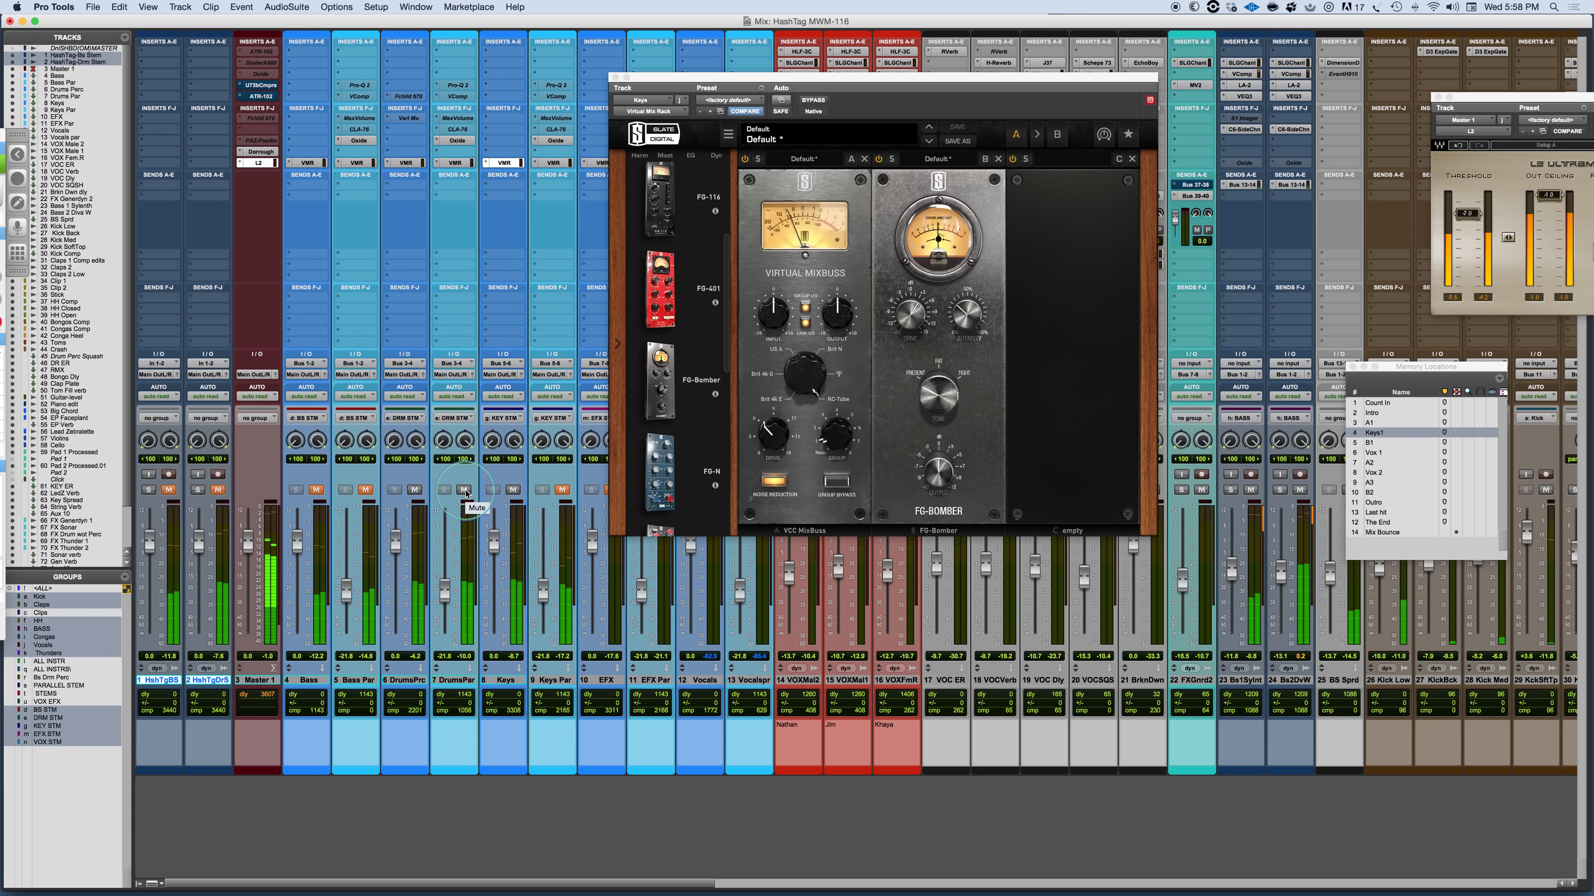
pyautogui.click(405, 679)
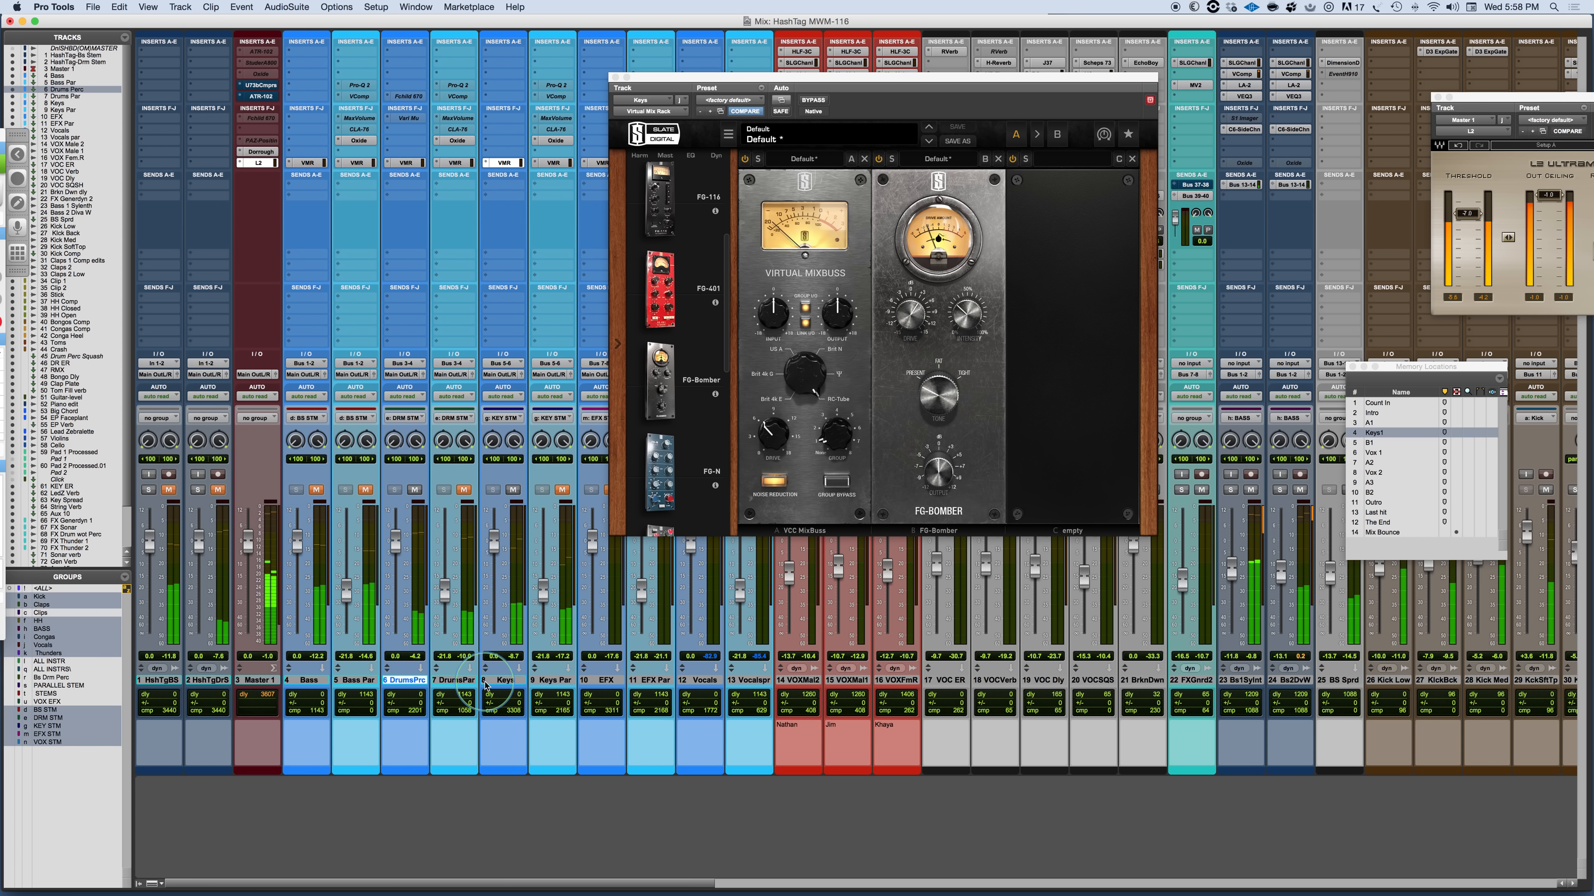
pyautogui.keyDown('shift'); pyautogui.click(493, 683); pyautogui.keyUp('shift')
pyautogui.keyDown('super'); pyautogui.click(457, 682); pyautogui.keyUp('super')
# Compare the playing mix with the Virtual Mix Racks on the selected Drums Perc and Keys tracks bypassed and active.
pyautogui.click(397, 163)
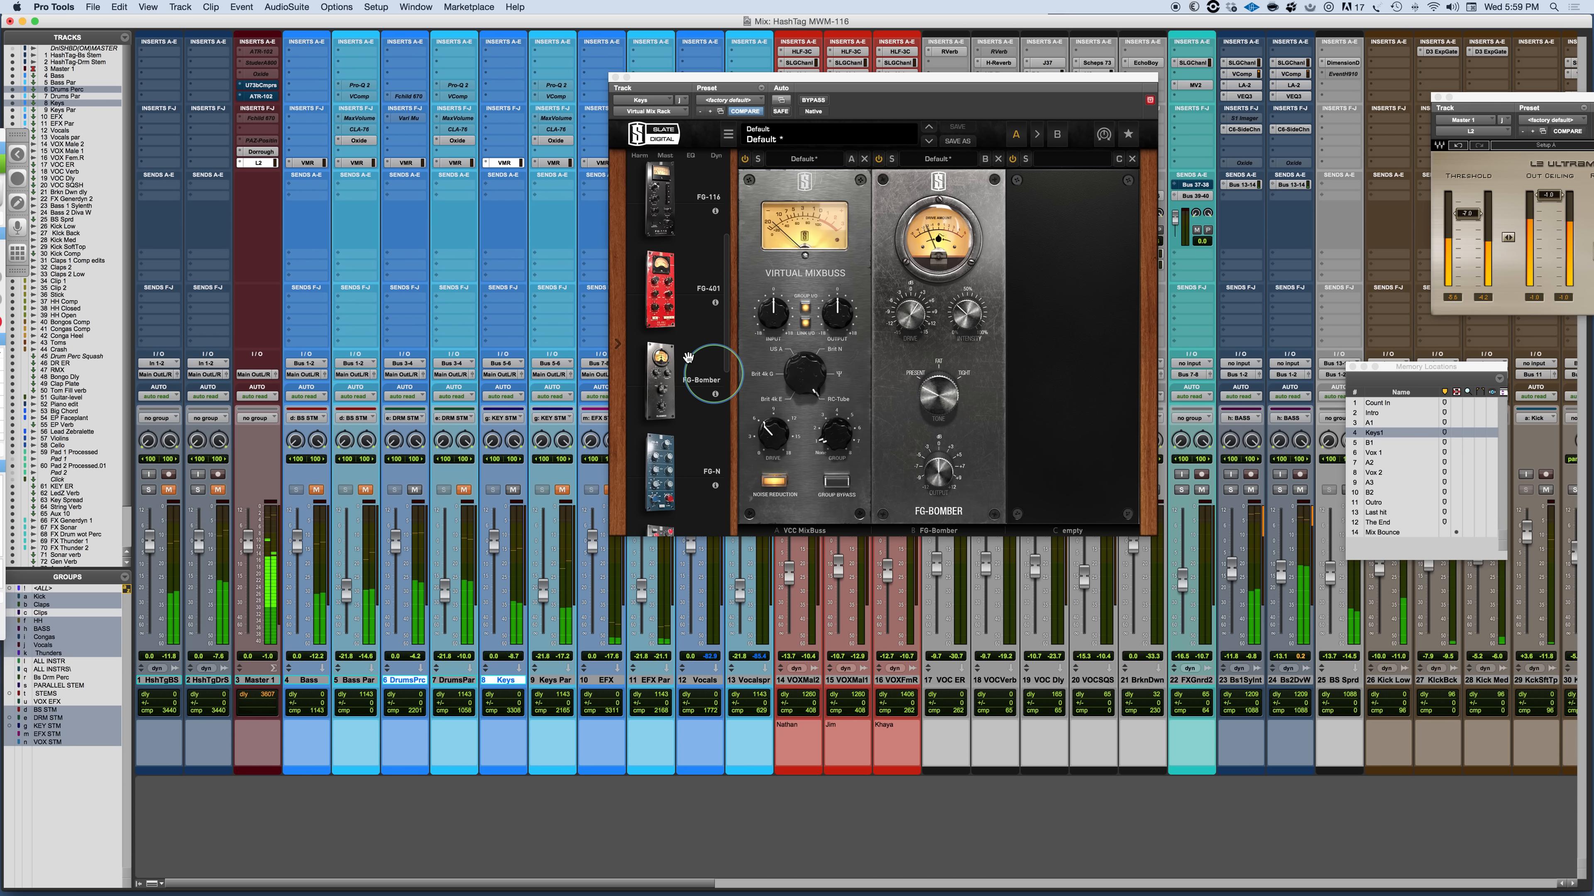
pyautogui.click(408, 163)
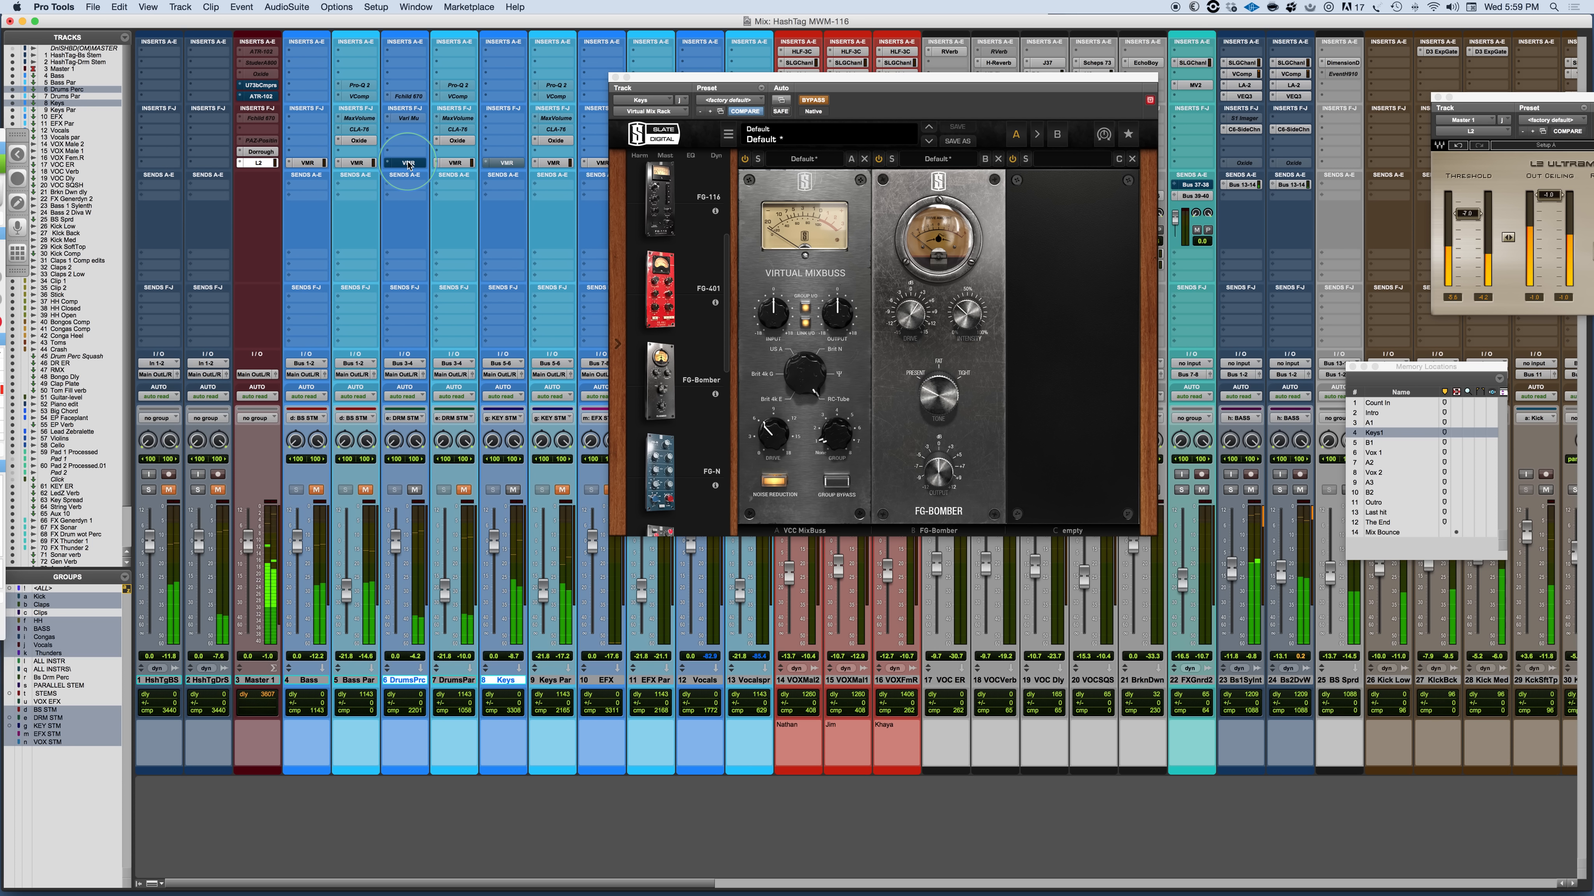
pyautogui.click(408, 163)
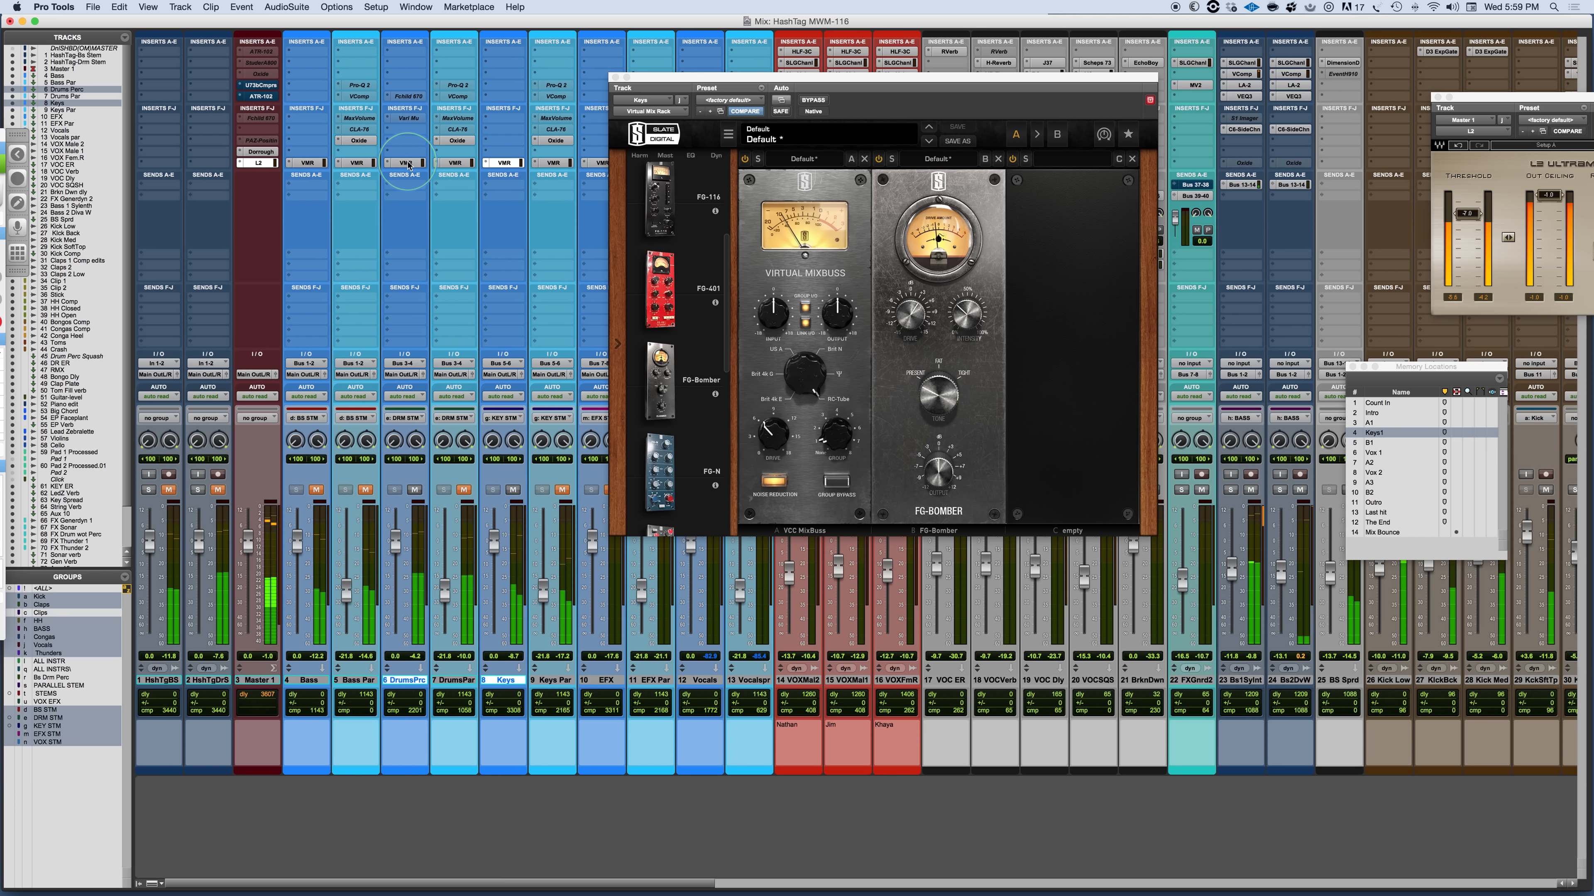
pyautogui.click(408, 163)
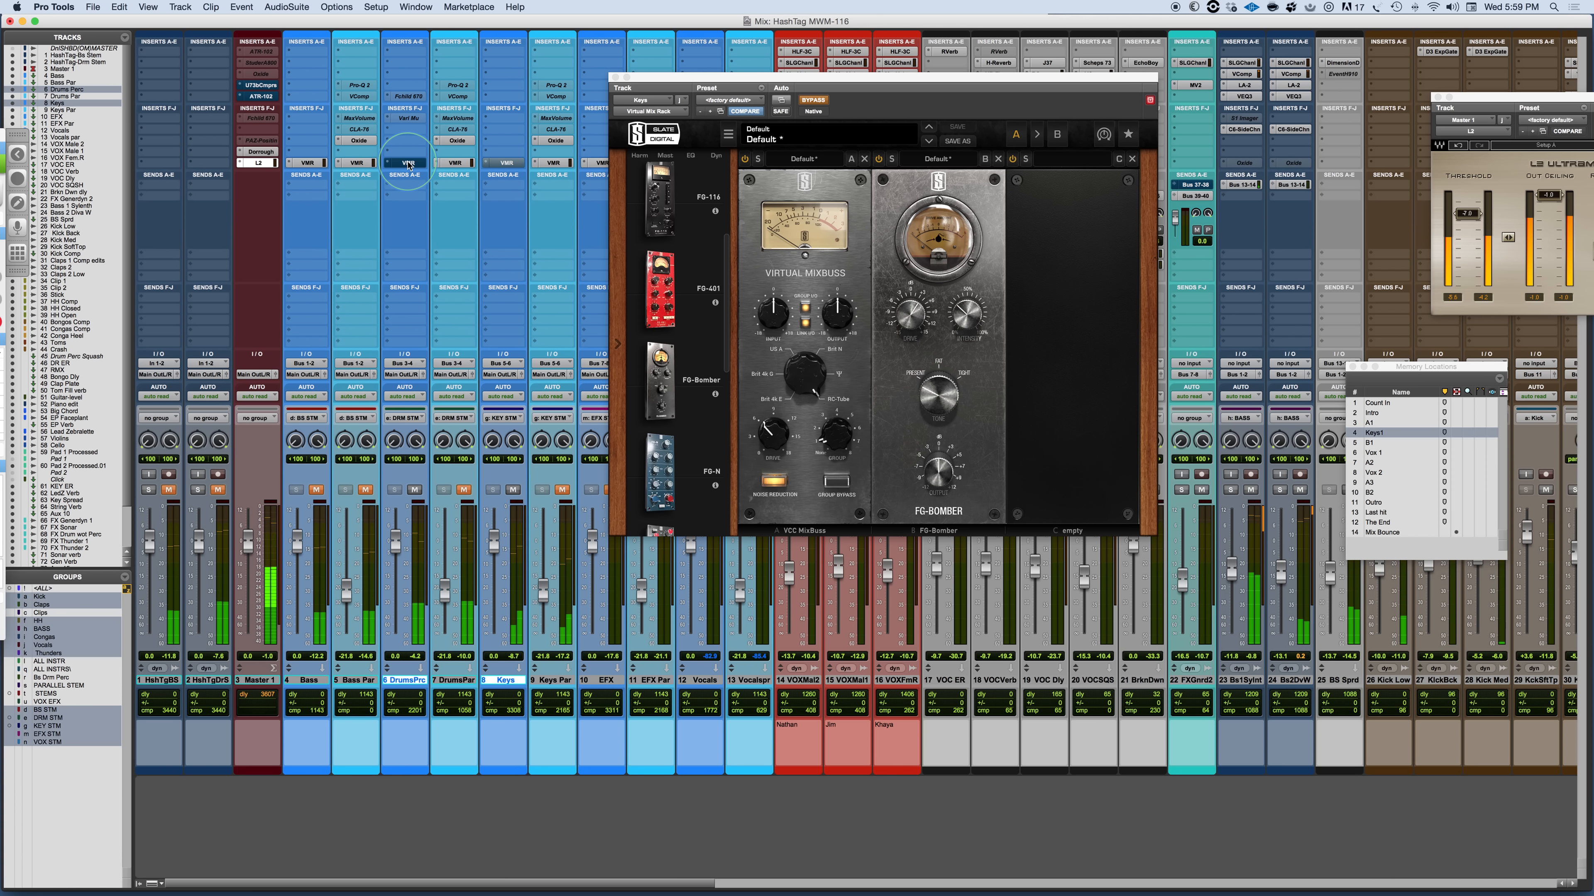
pyautogui.click(408, 164)
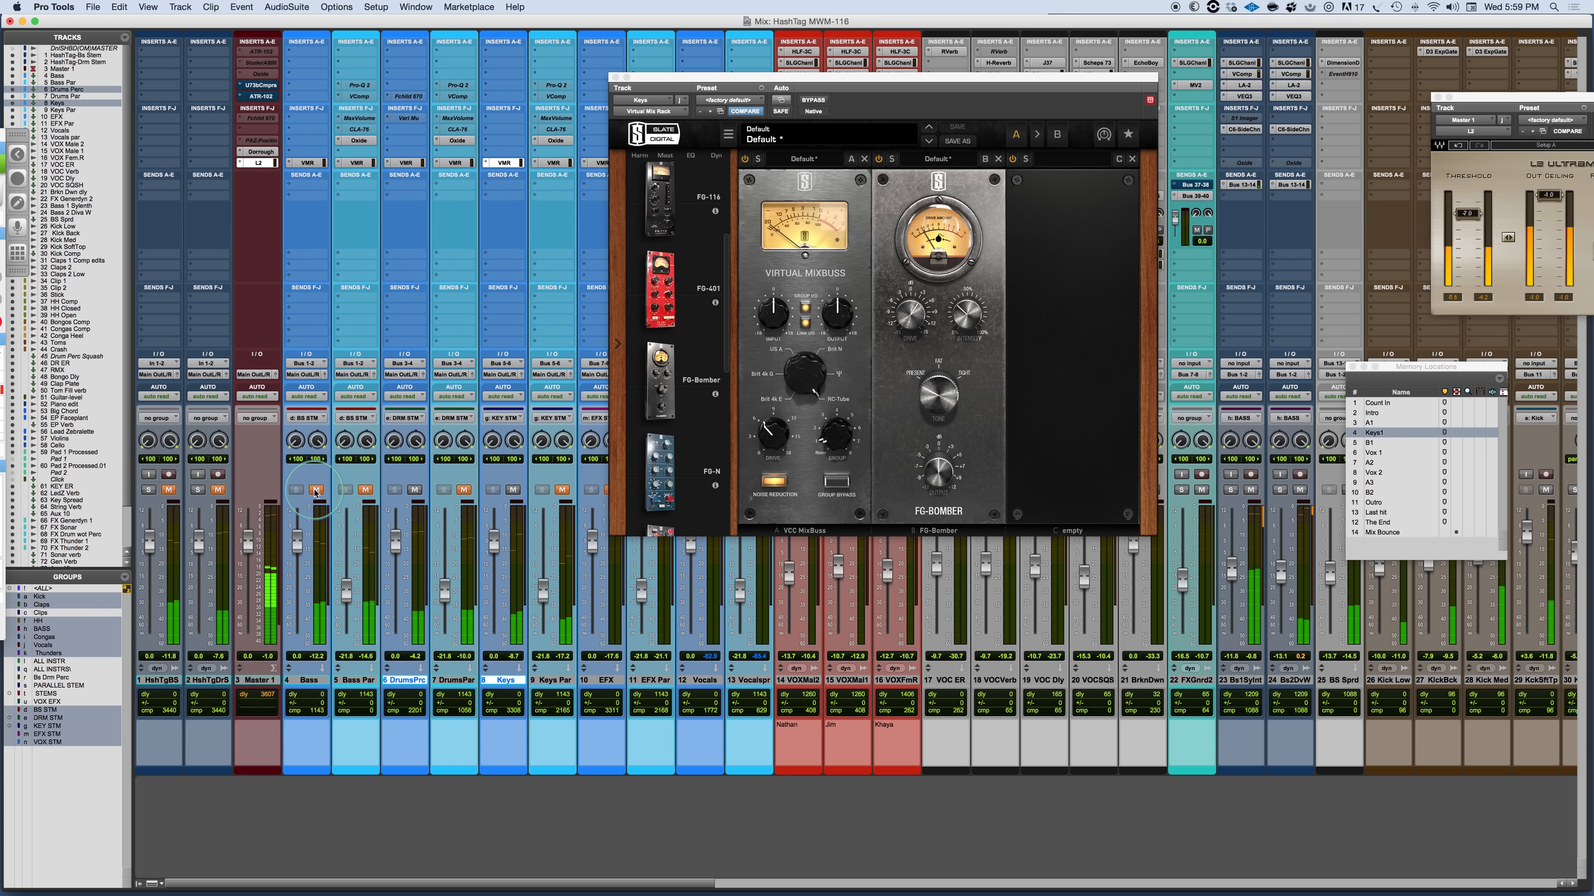
# Open the Virtual Mix Rack on the Bass track and add an FG-Bomber module in the slot after the Virtual Mixbuss.
pyautogui.click(307, 163)
pyautogui.scroll(3, 711, 254)
pyautogui.scroll(-3, 711, 254)
pyautogui.moveTo(658, 376); pyautogui.dragTo(936, 369)
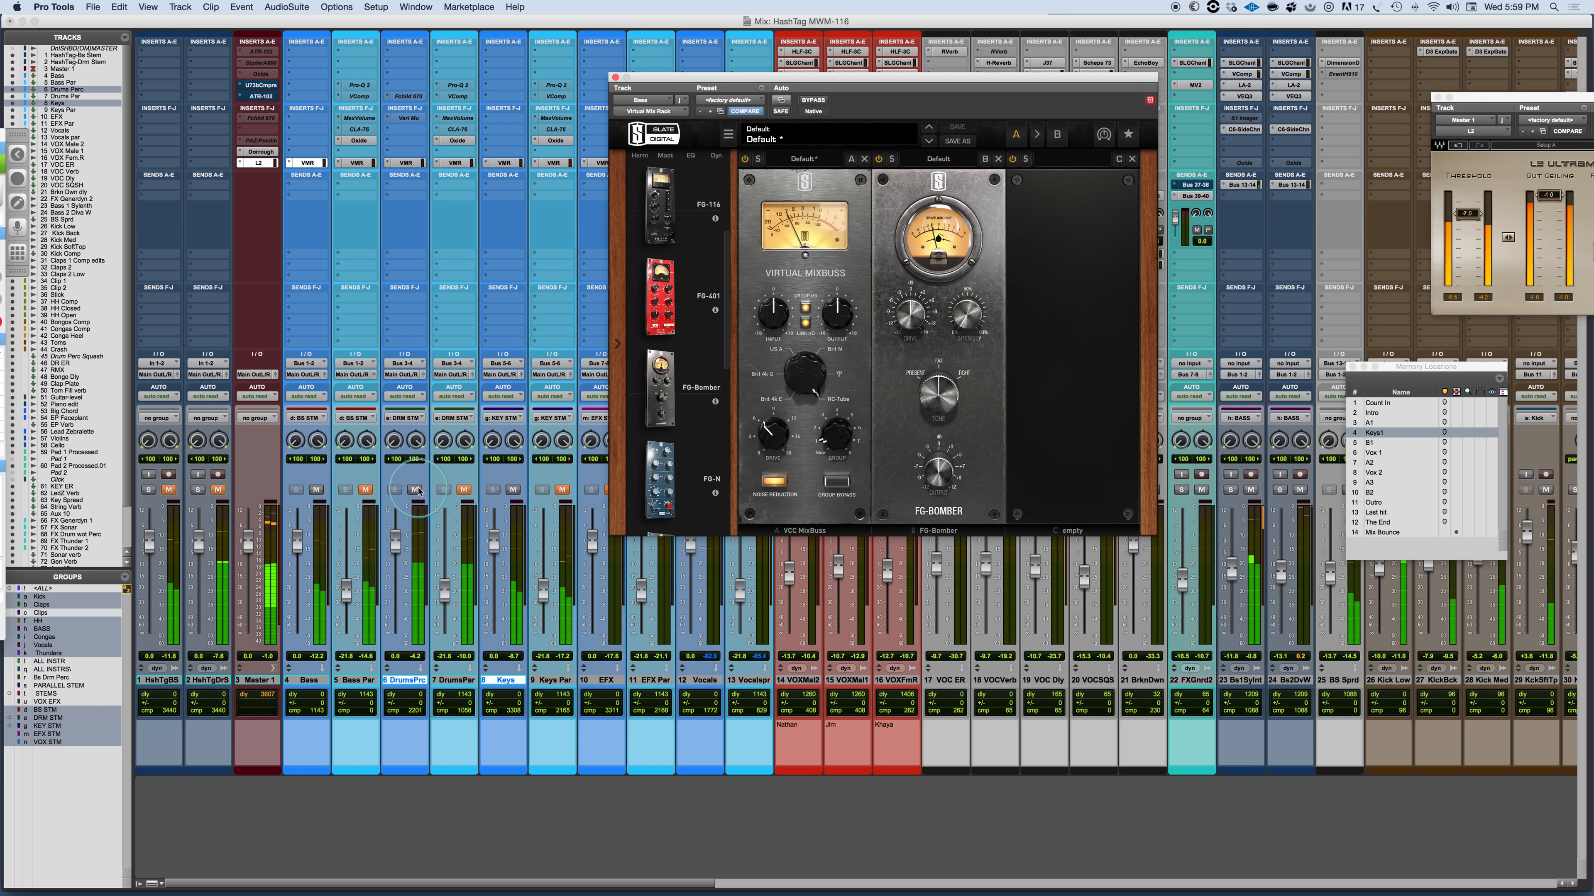
# Mute the Keys bus, then set the Bass FG-Bomber's Drive to about 5.51 dB and its Mix to about 78.8%.
pyautogui.click(513, 491)
pyautogui.click(512, 491)
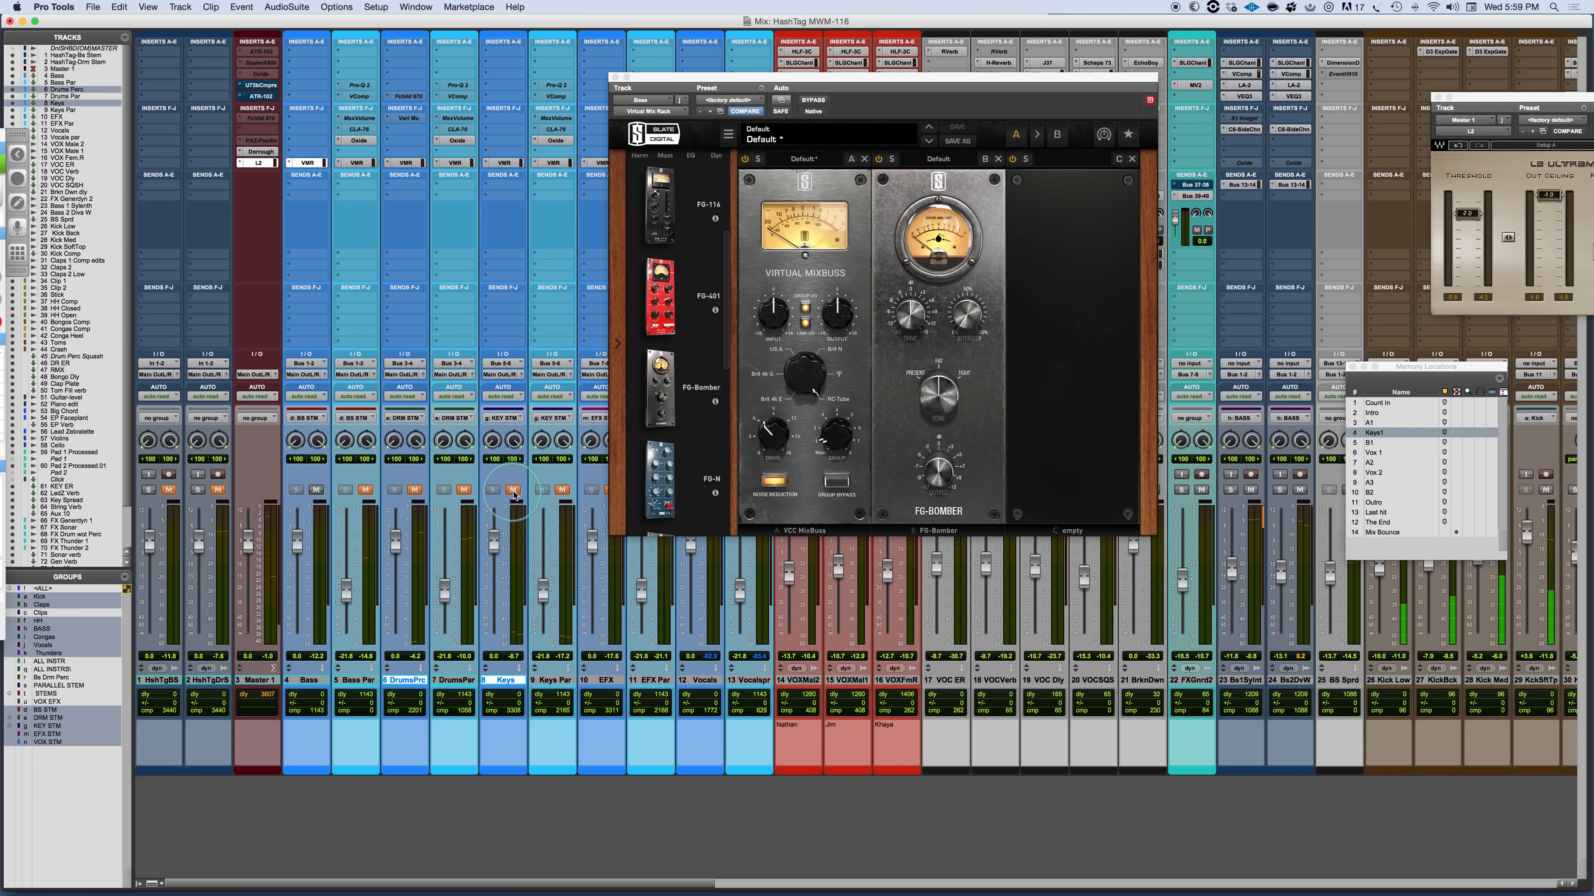
pyautogui.click(512, 491)
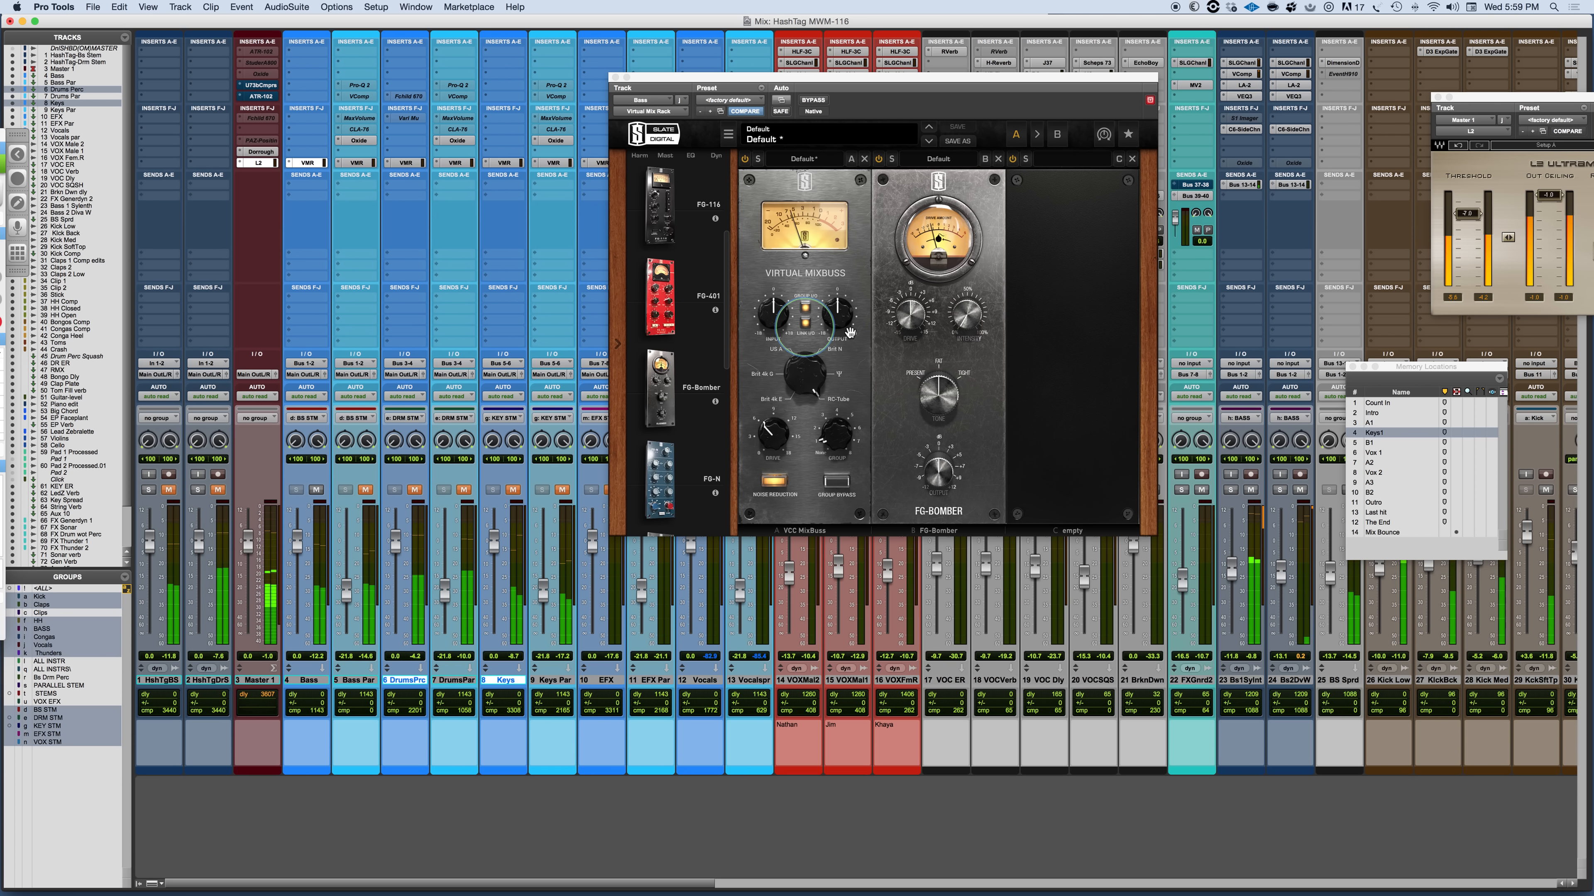
pyautogui.moveTo(908, 321); pyautogui.dragTo(907, 302)
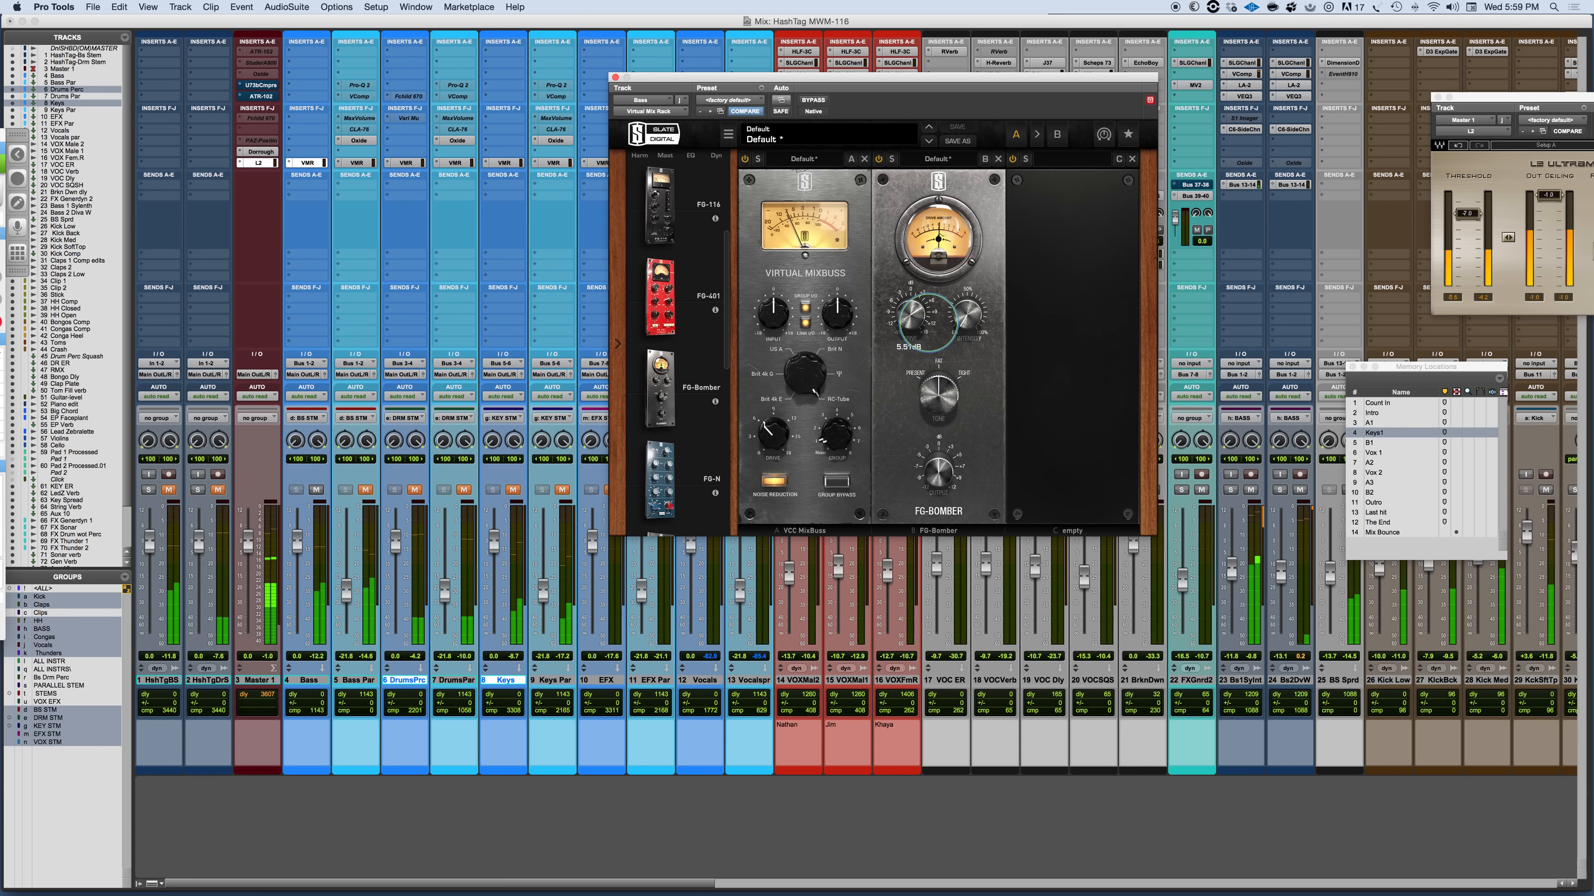
pyautogui.moveTo(966, 323); pyautogui.dragTo(943, 195)
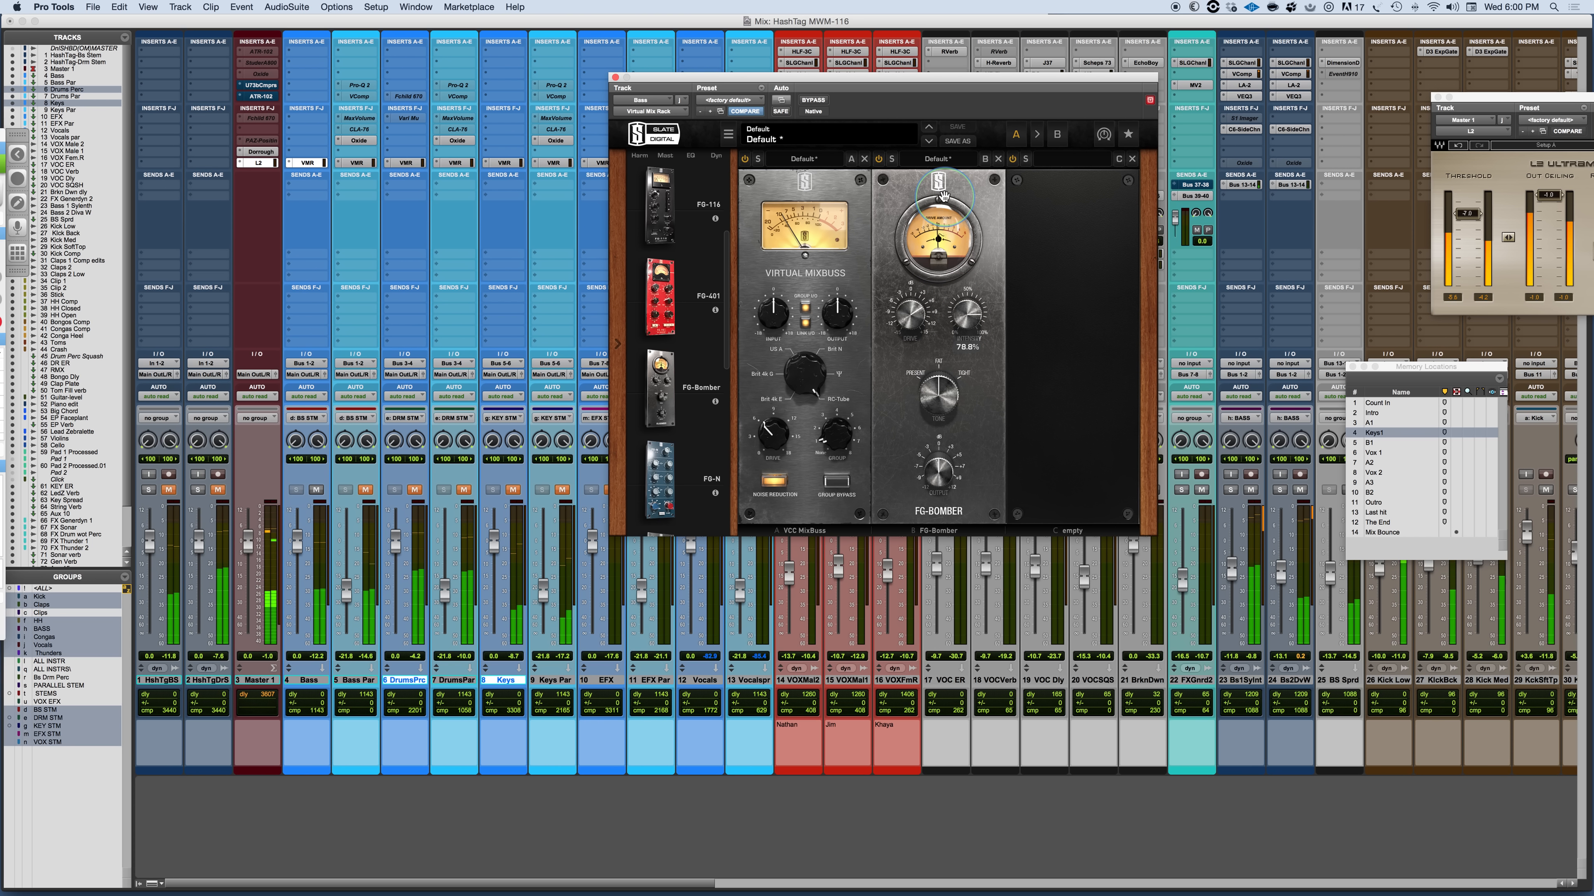
# Audition the Bass FG-Bomber's tone selector at Present and Tight, ending on Fat.
pyautogui.click(916, 380)
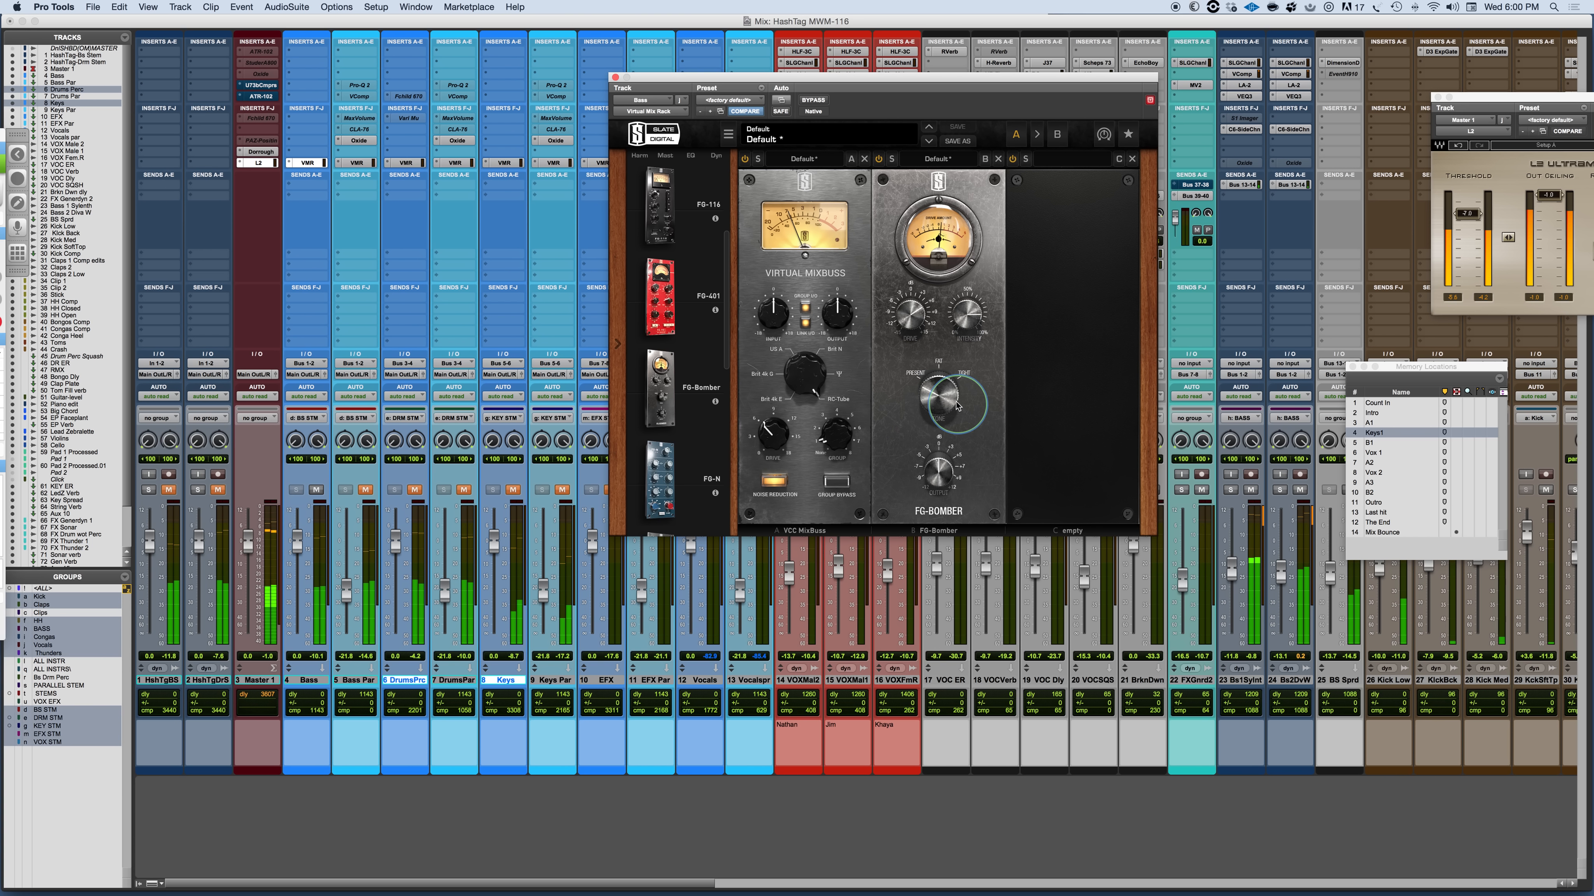
pyautogui.click(966, 379)
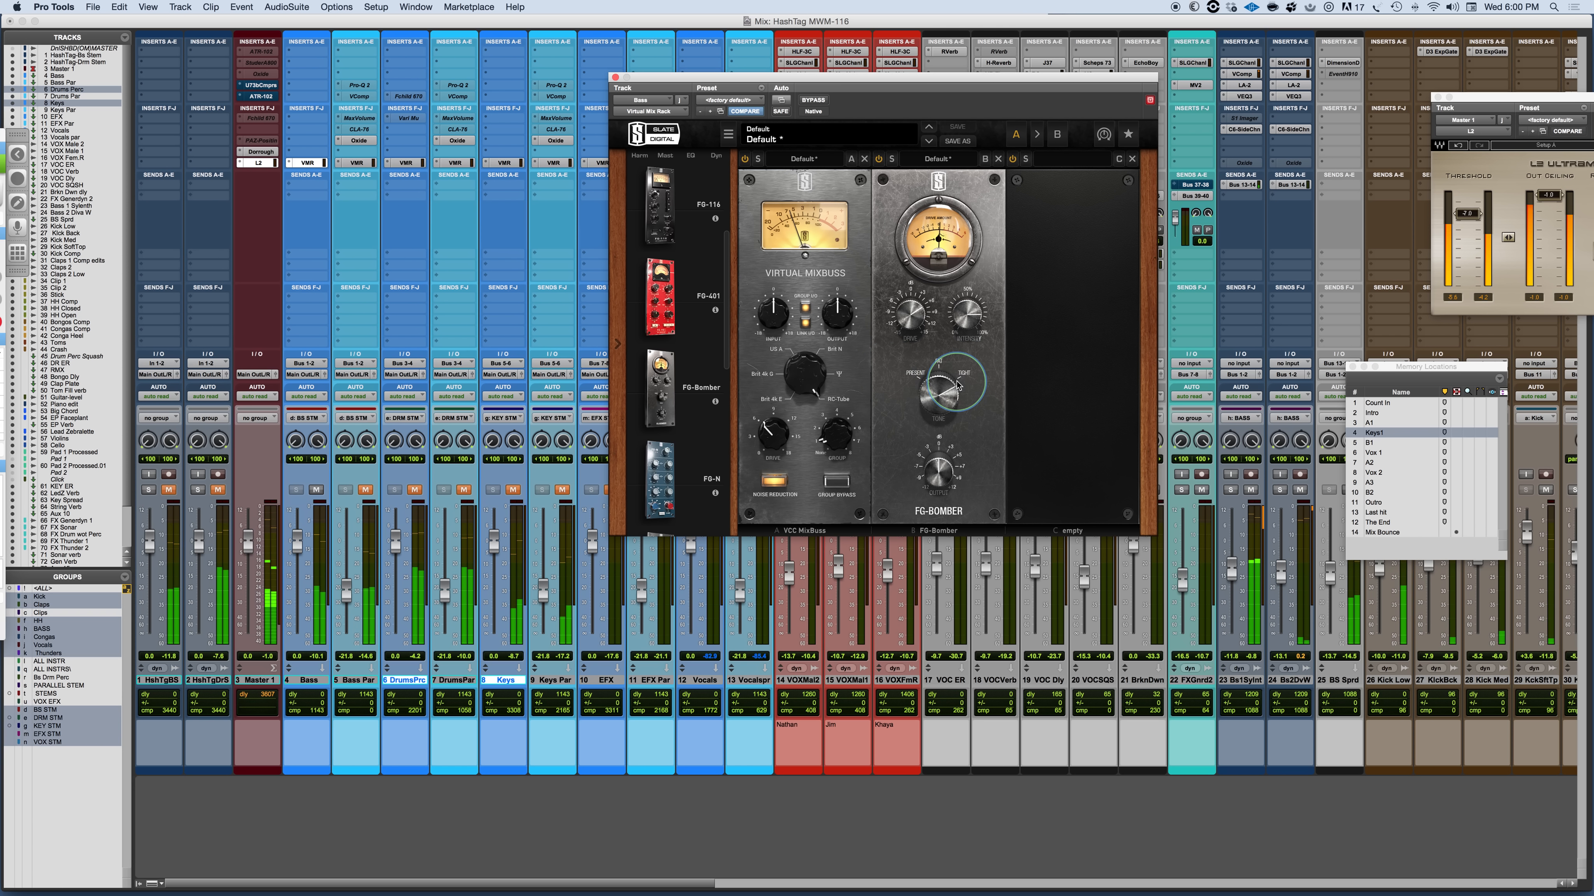
pyautogui.click(938, 366)
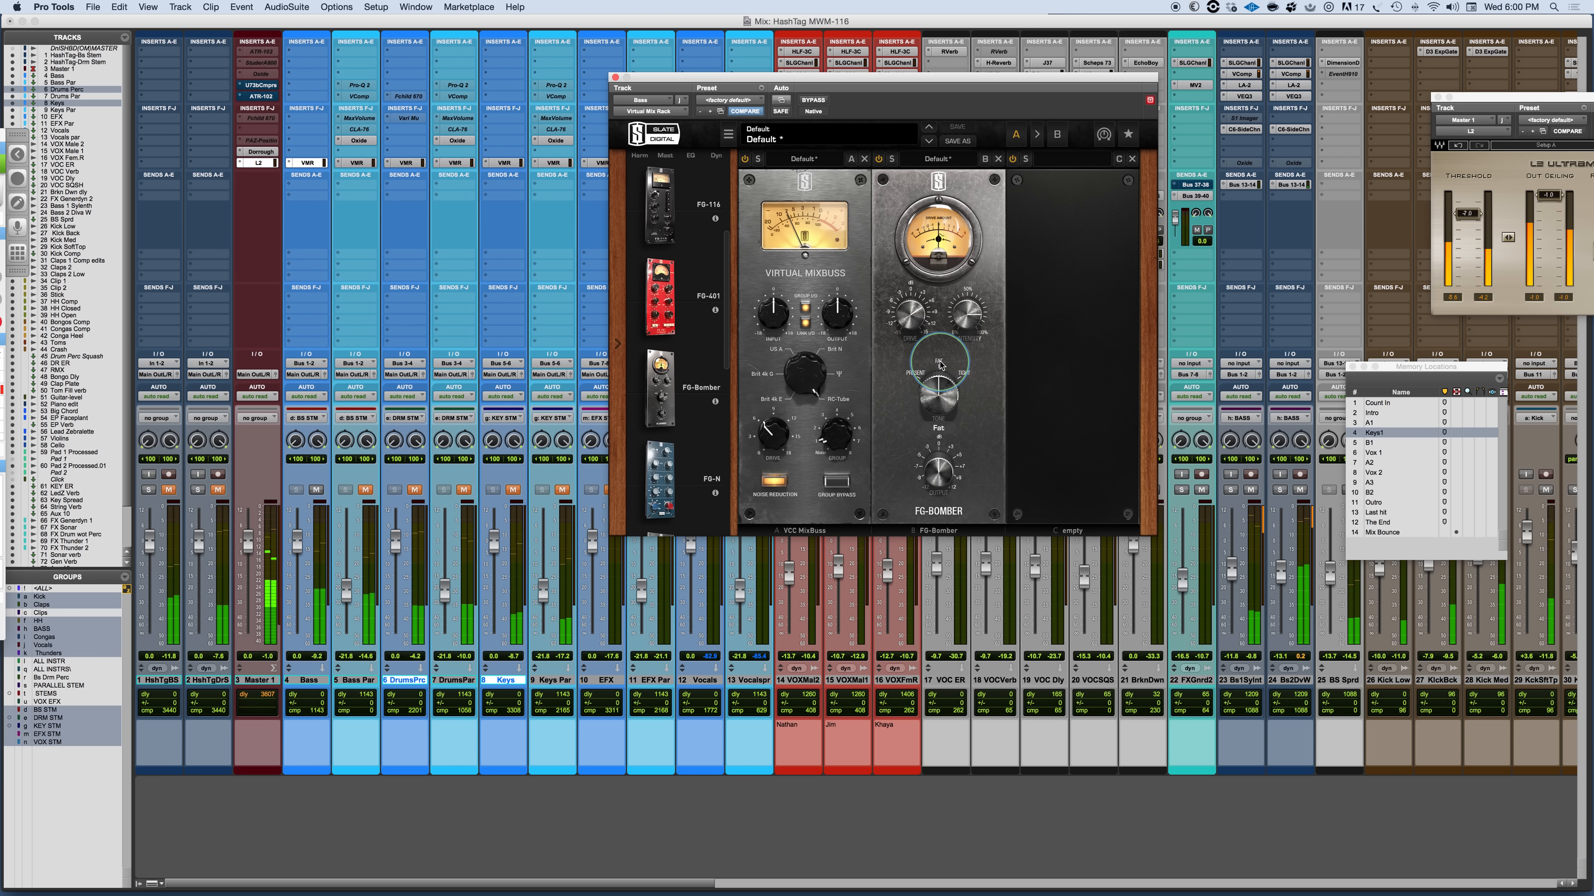
# Pull the Bass FG-Bomber's Mix down, raise it to about 36.8%, and compare the blend against the module switched off.
pyautogui.moveTo(965, 318); pyautogui.dragTo(955, 463)
pyautogui.moveTo(927, 410); pyautogui.dragTo(921, 337)
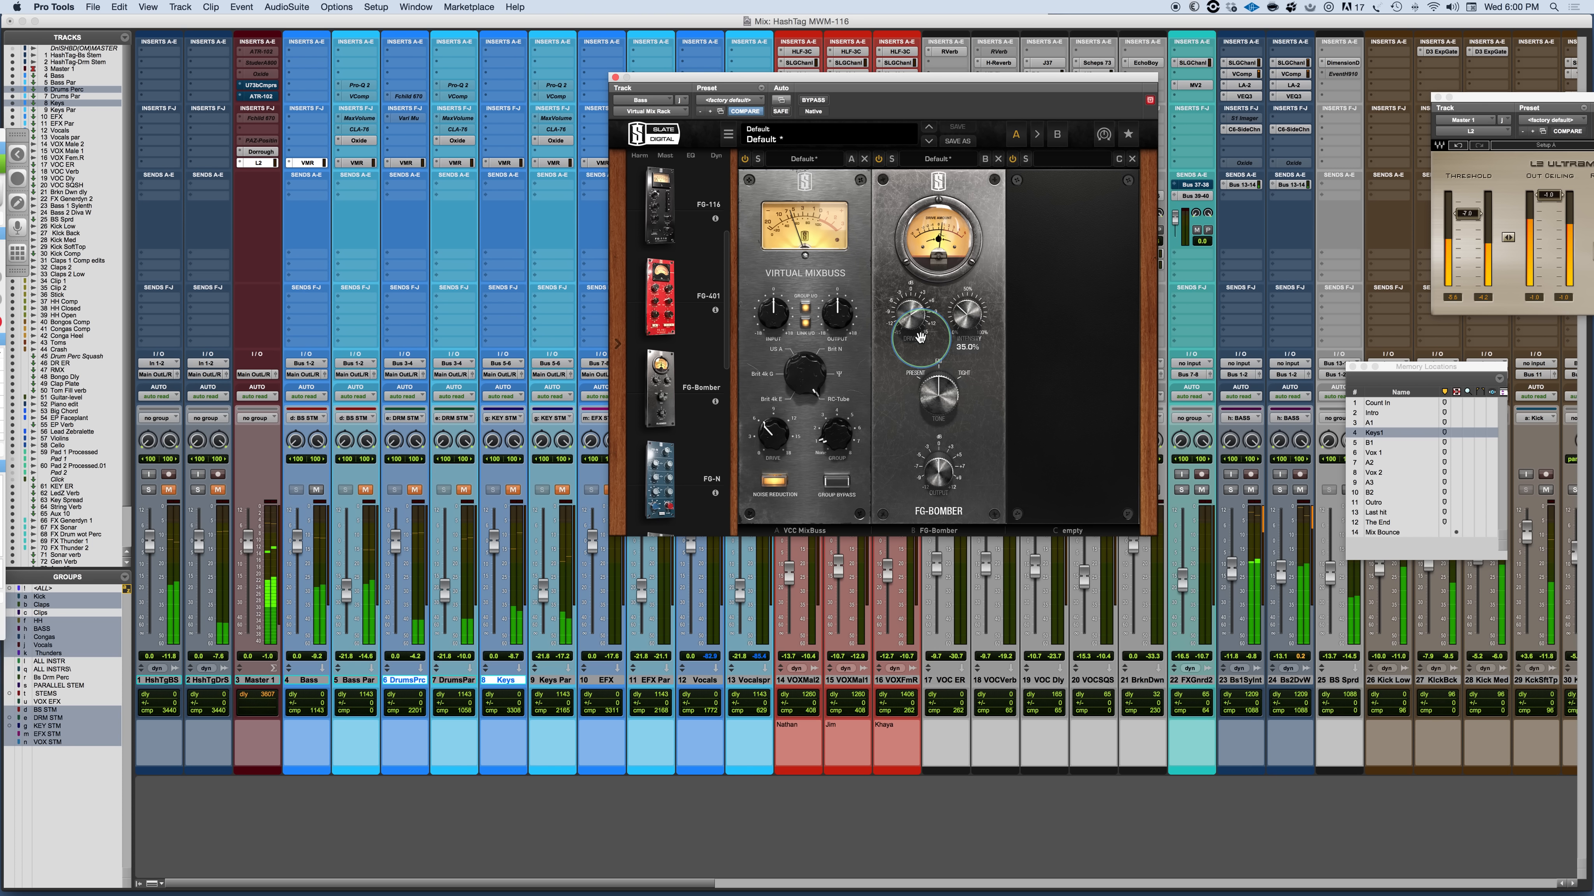
pyautogui.moveTo(920, 338); pyautogui.dragTo(920, 334)
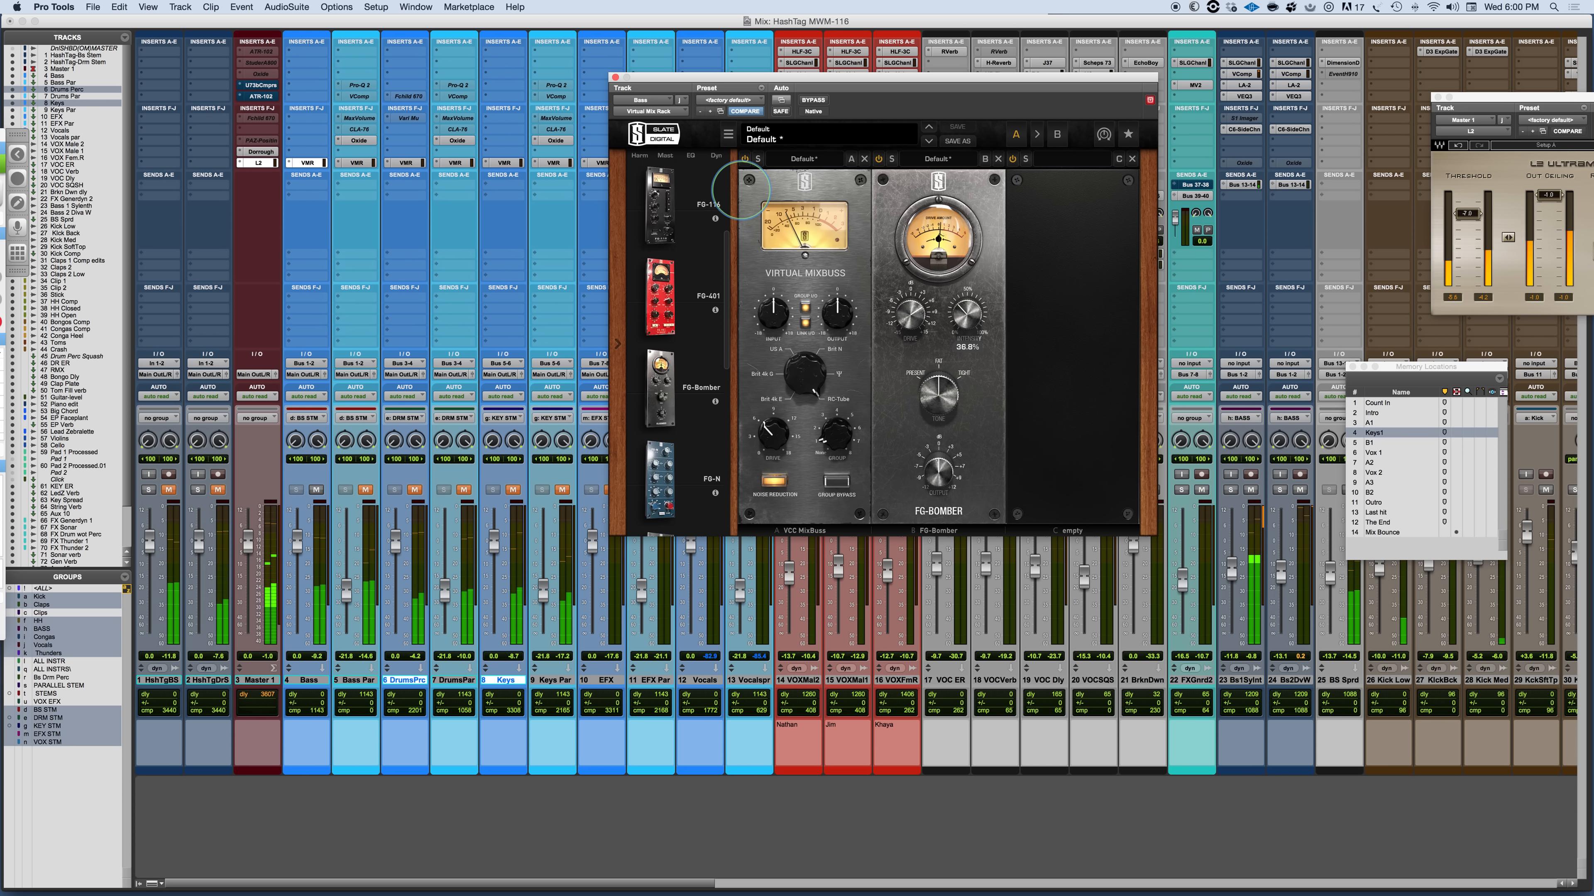
pyautogui.click(877, 160)
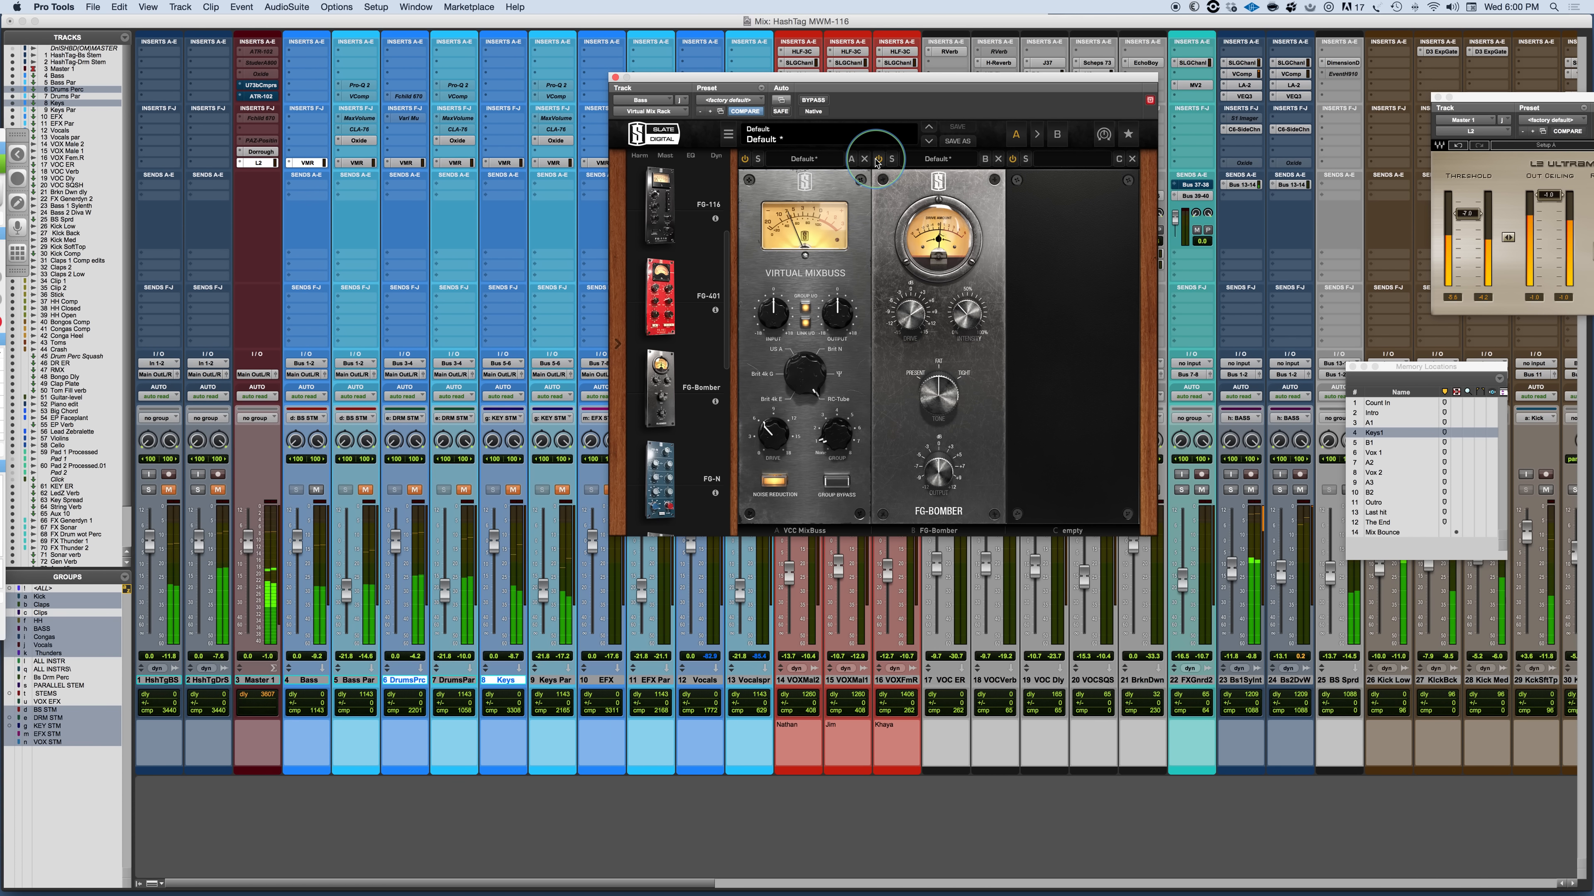
# Add Bass to the Drums Perc and Keys selection and compare the full mix with their Virtual Mix Racks bypassed and active.
pyautogui.click(417, 491)
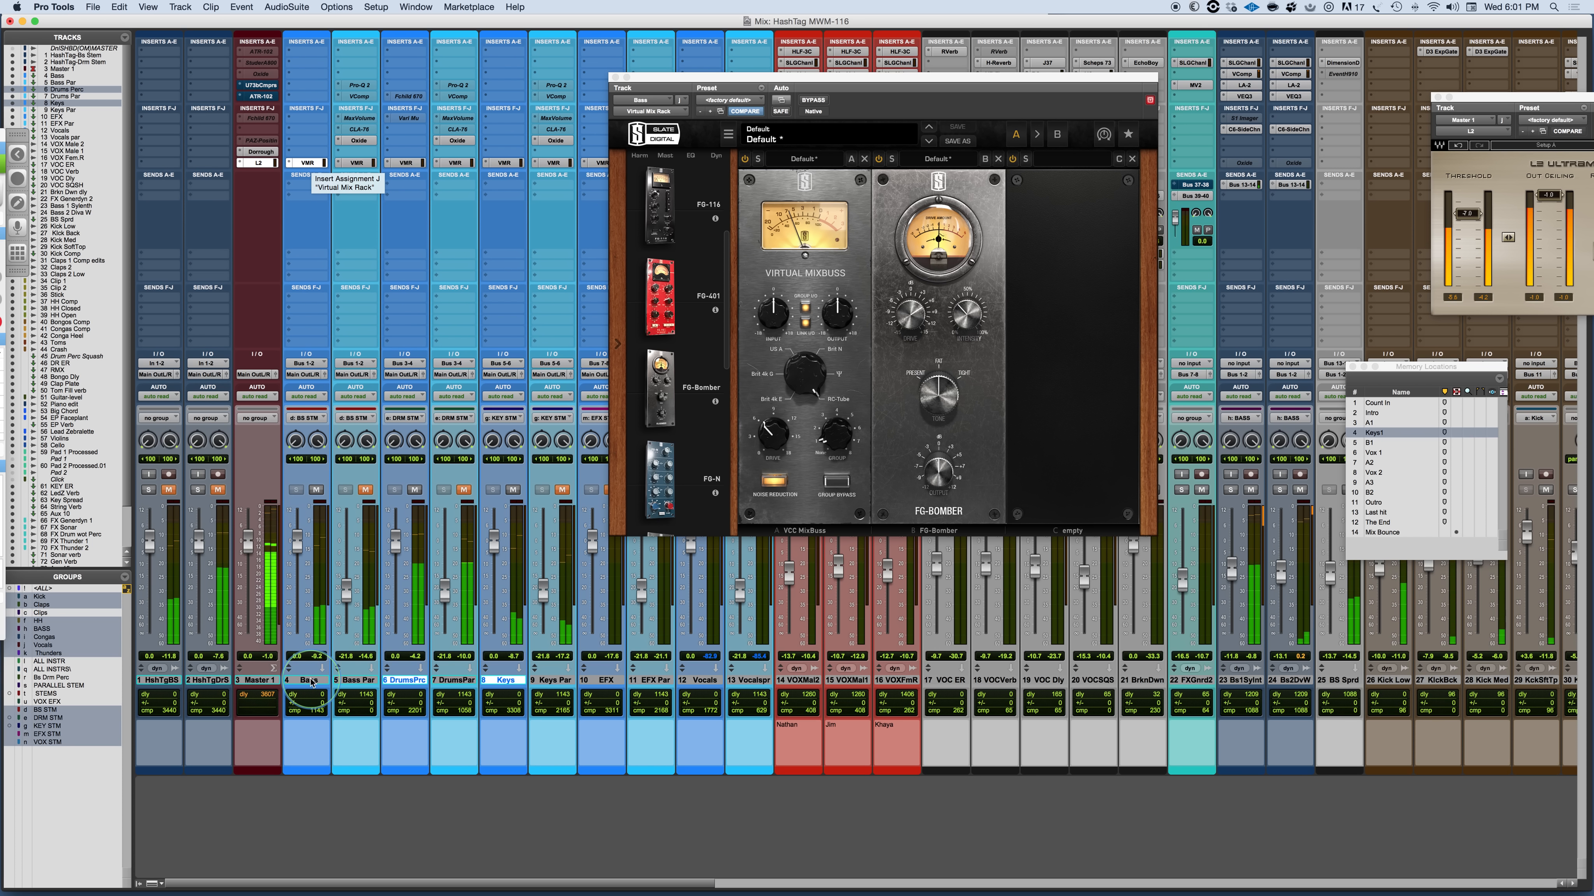
pyautogui.click(331, 158)
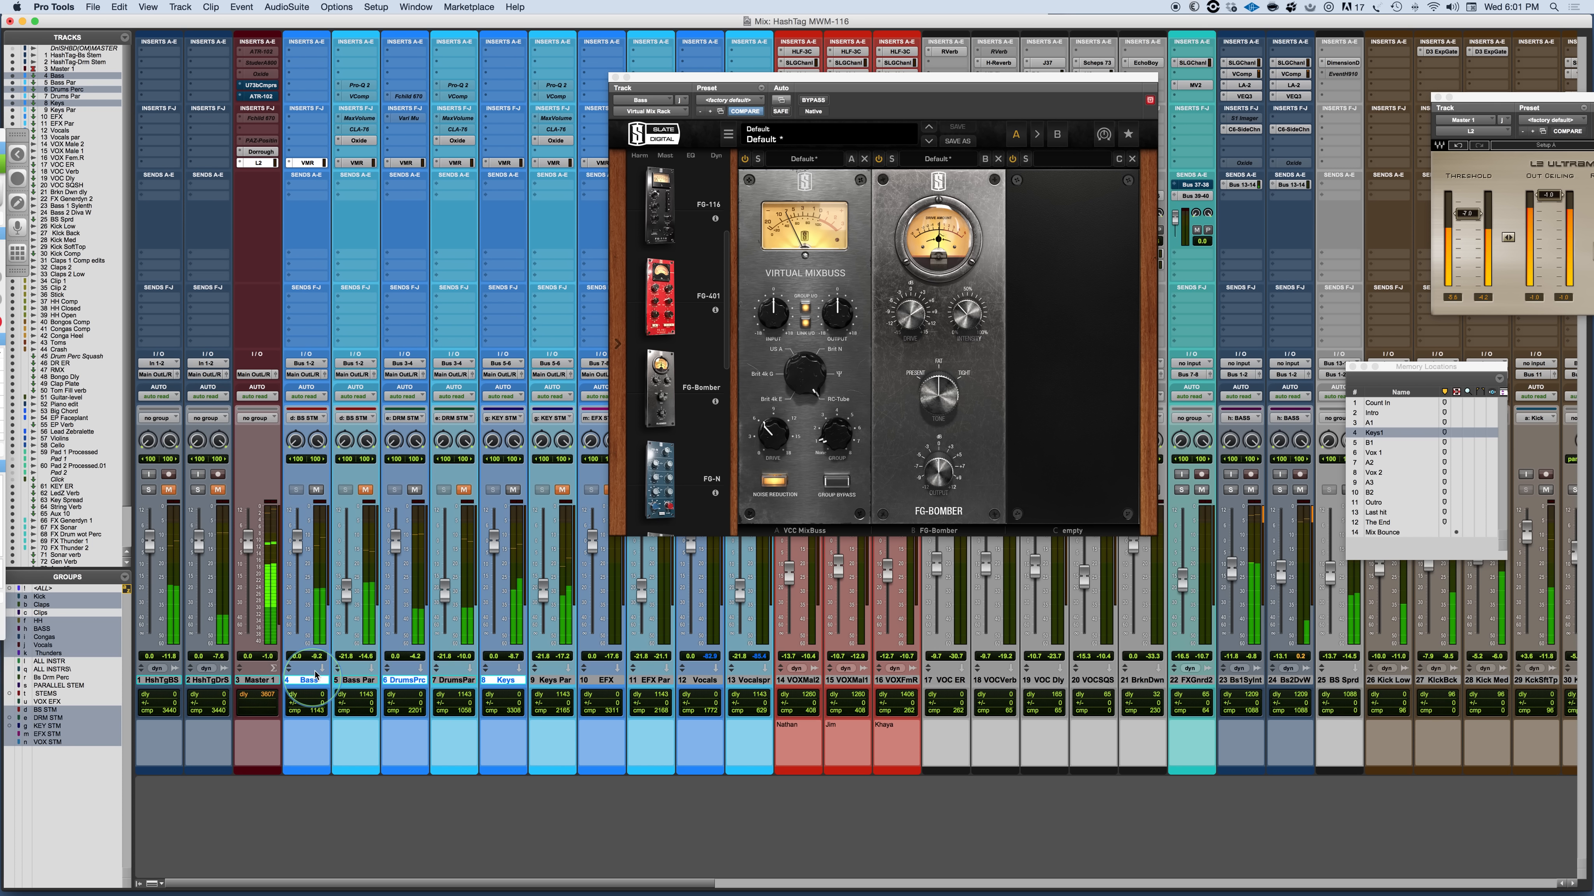
pyautogui.keyDown('alt'); pyautogui.keyDown('shift'); pyautogui.keyDown('super'); pyautogui.click(313, 163); pyautogui.keyUp('super'); pyautogui.keyUp('shift'); pyautogui.keyUp('alt')
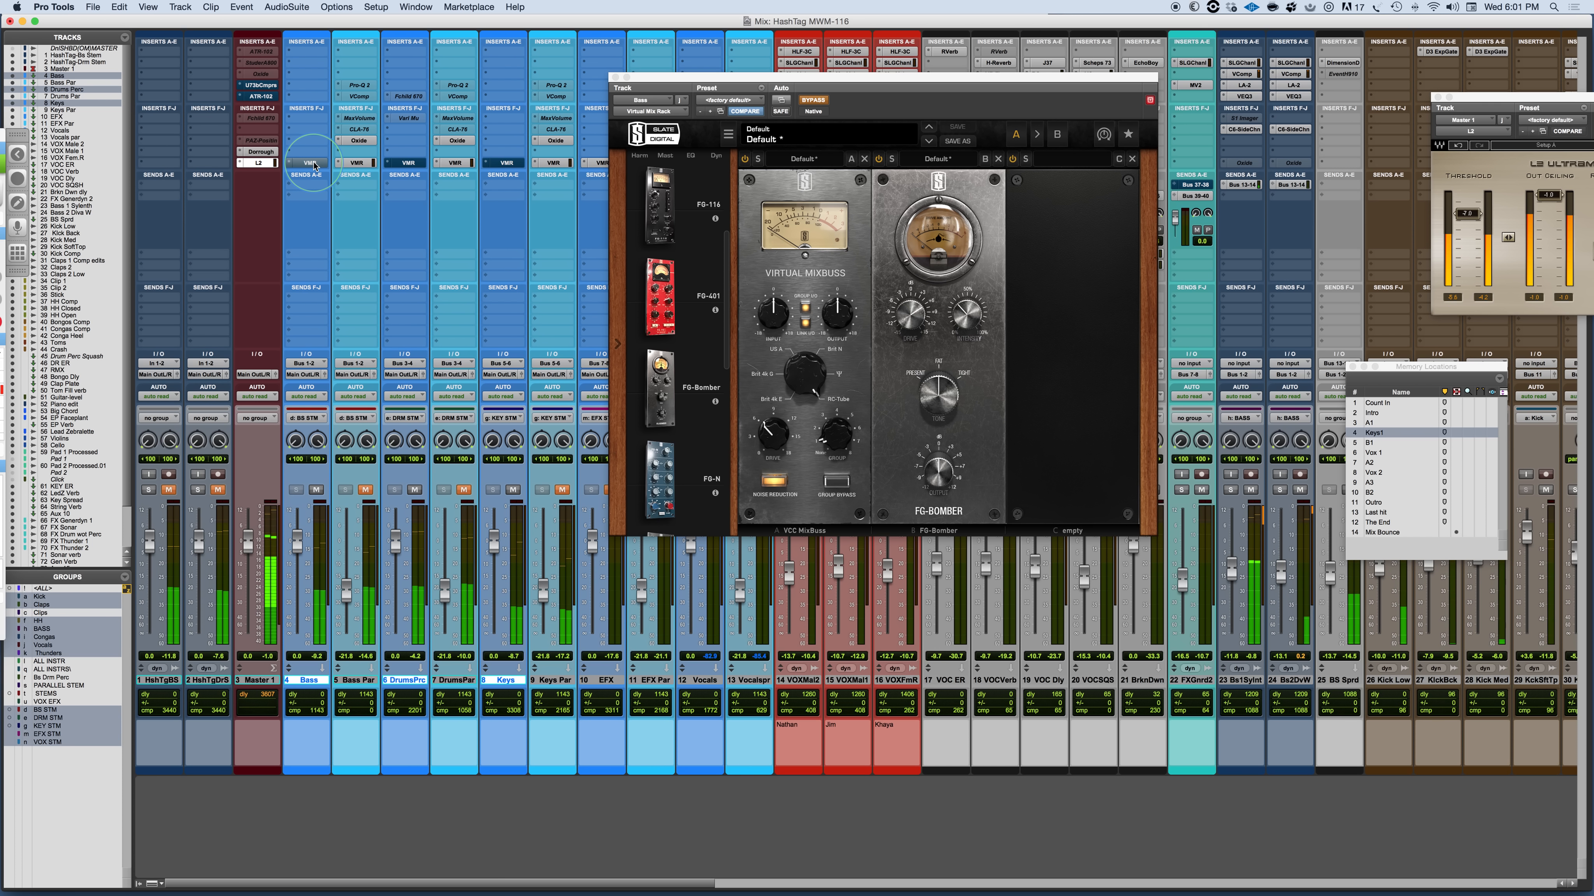
pyautogui.keyDown('alt'); pyautogui.keyDown('shift'); pyautogui.keyDown('super'); pyautogui.click(314, 163); pyautogui.keyUp('super'); pyautogui.keyUp('shift'); pyautogui.keyUp('alt')
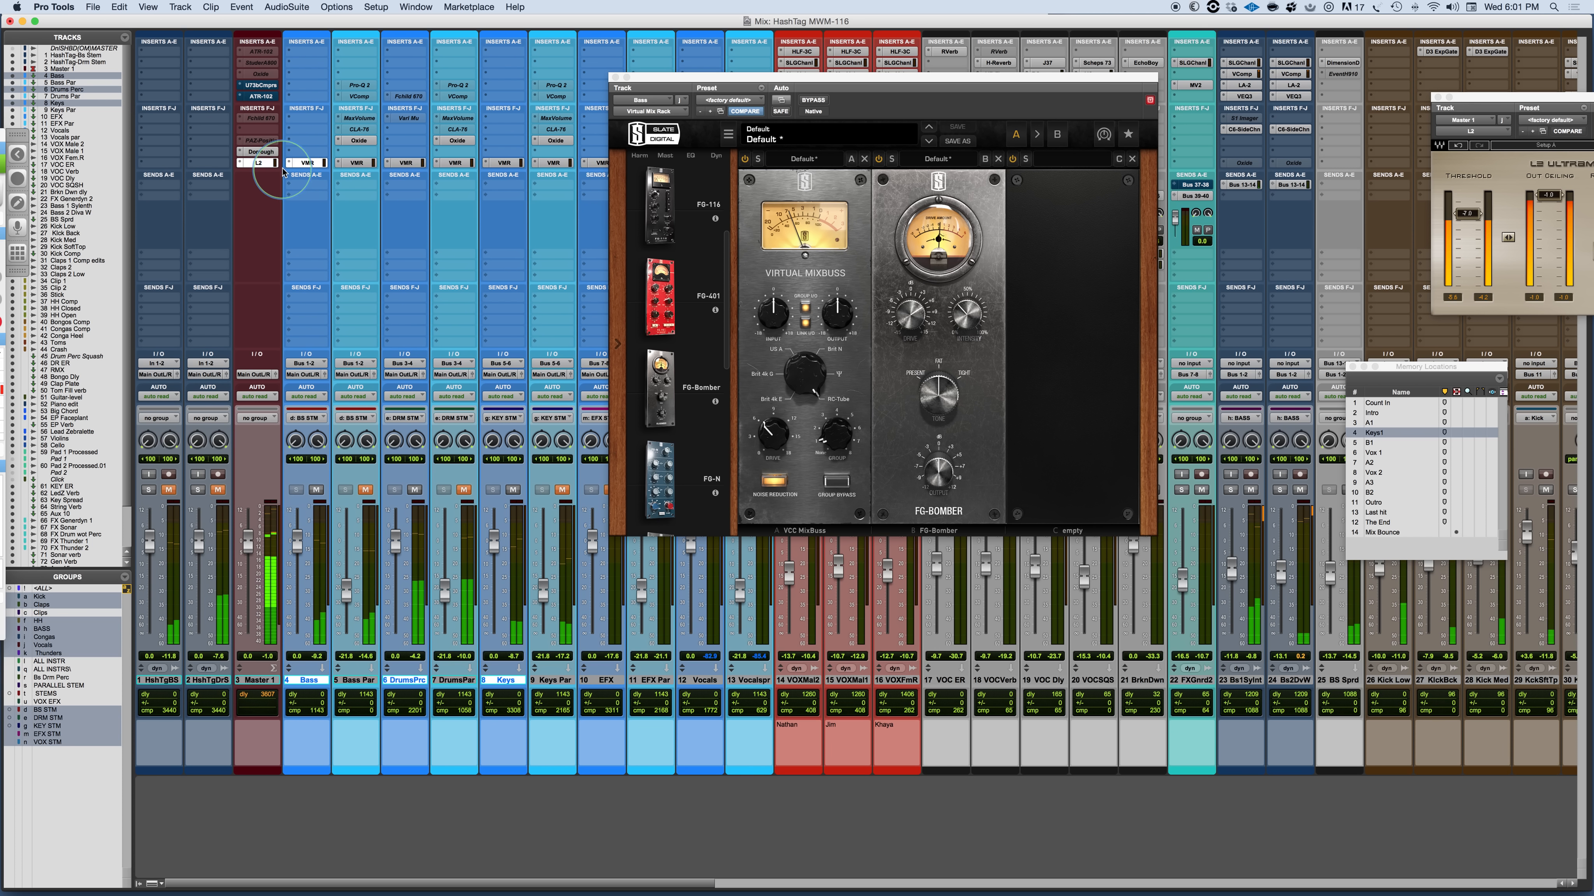
pyautogui.press('space')
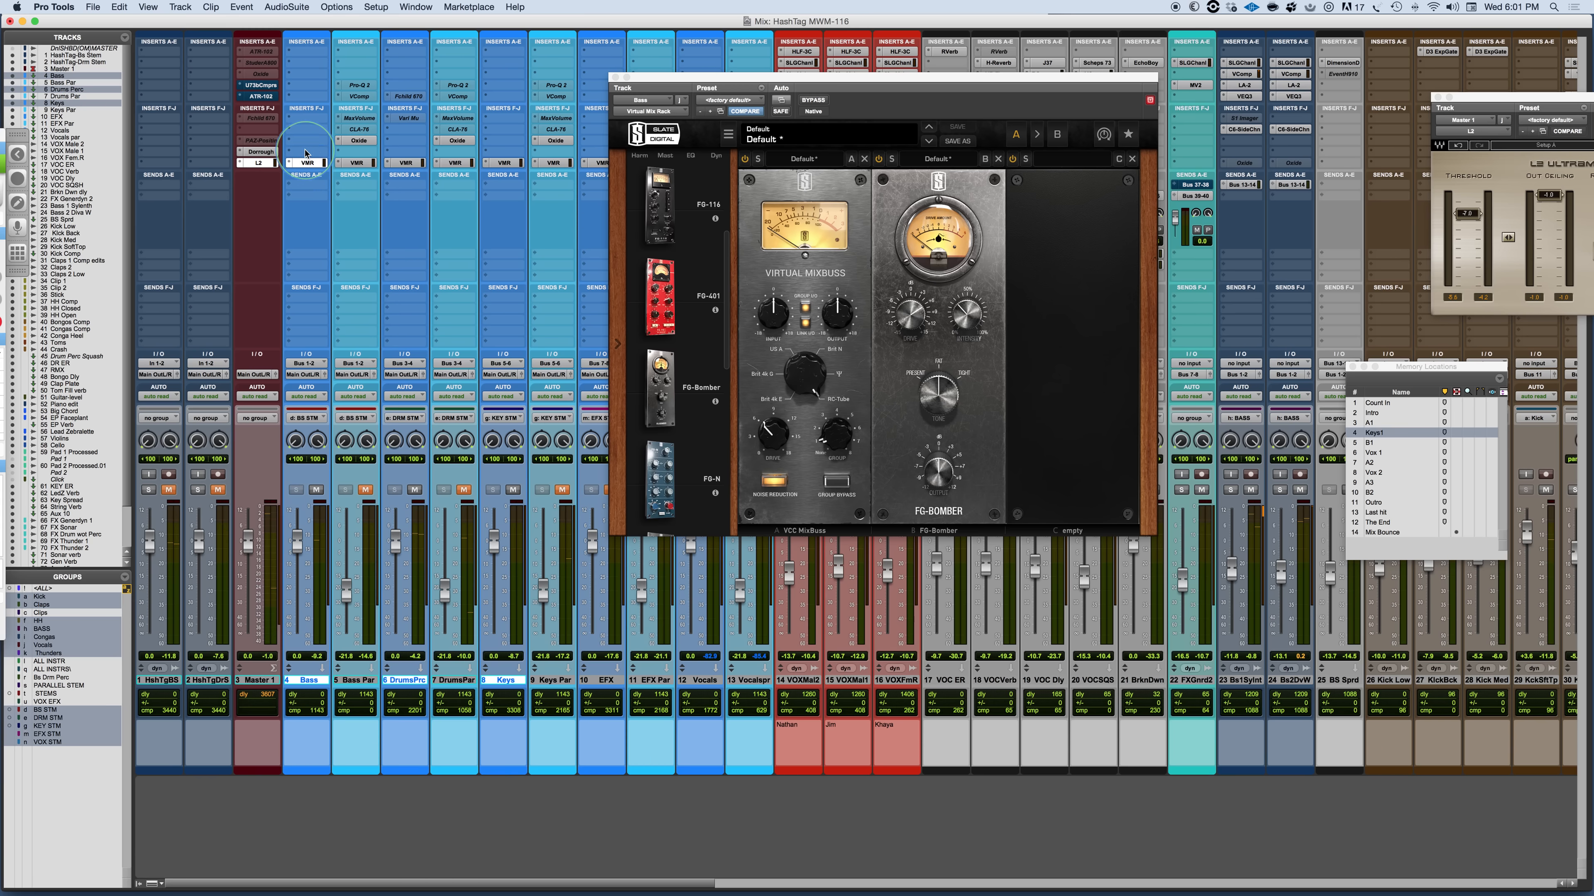
# Copy the Bass track's Virtual Mix Rack from insert J to insert I and switch off the FG-Bomber in the copy.
pyautogui.click(305, 154)
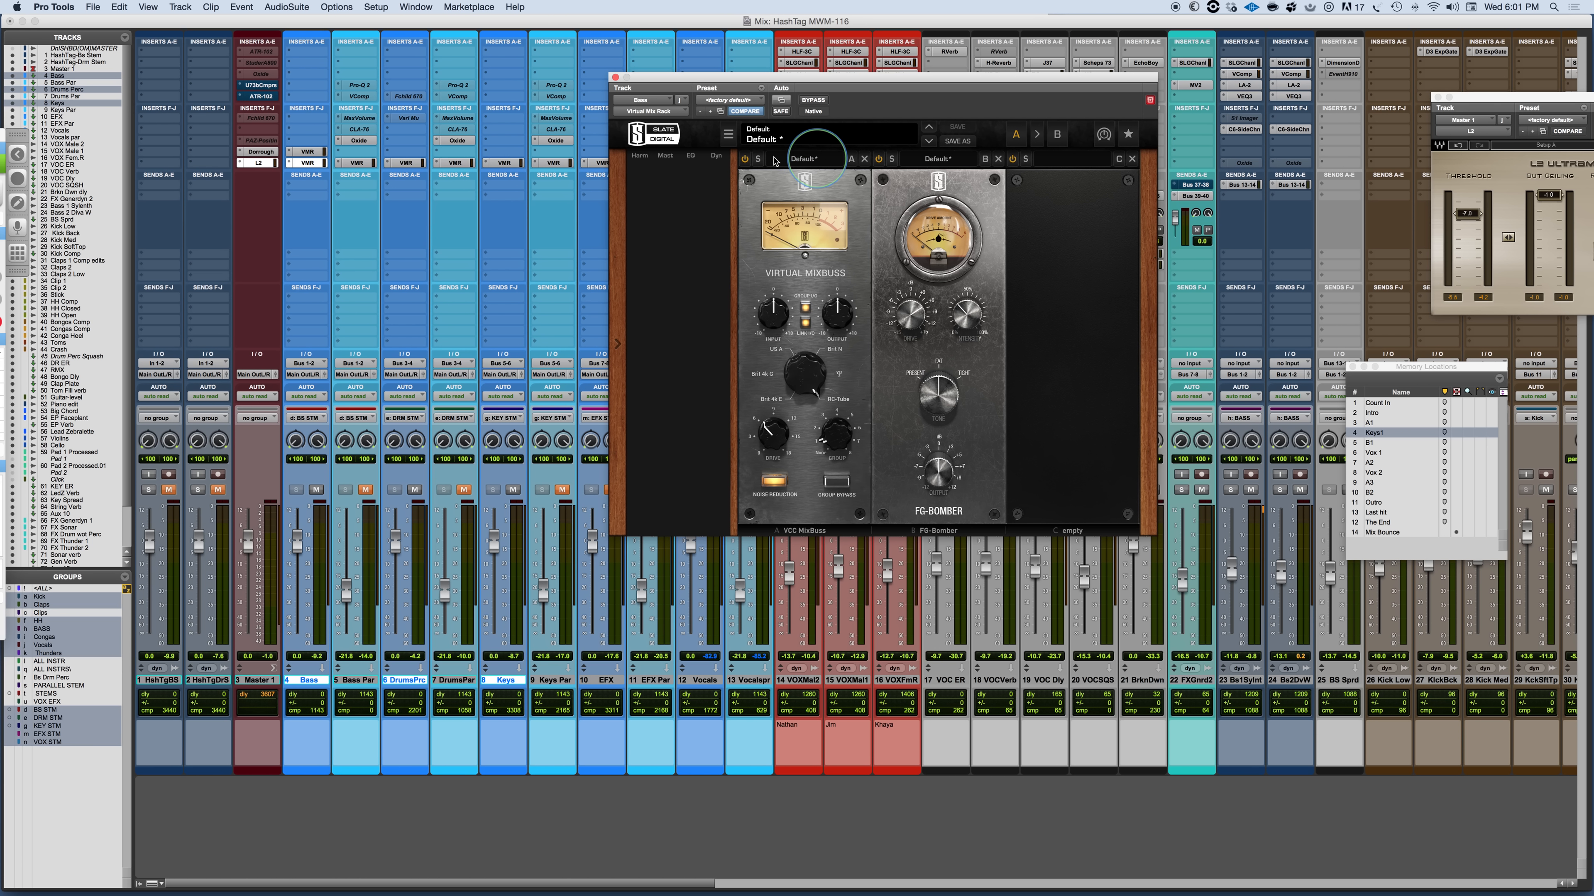
pyautogui.click(865, 159)
pyautogui.click(305, 152)
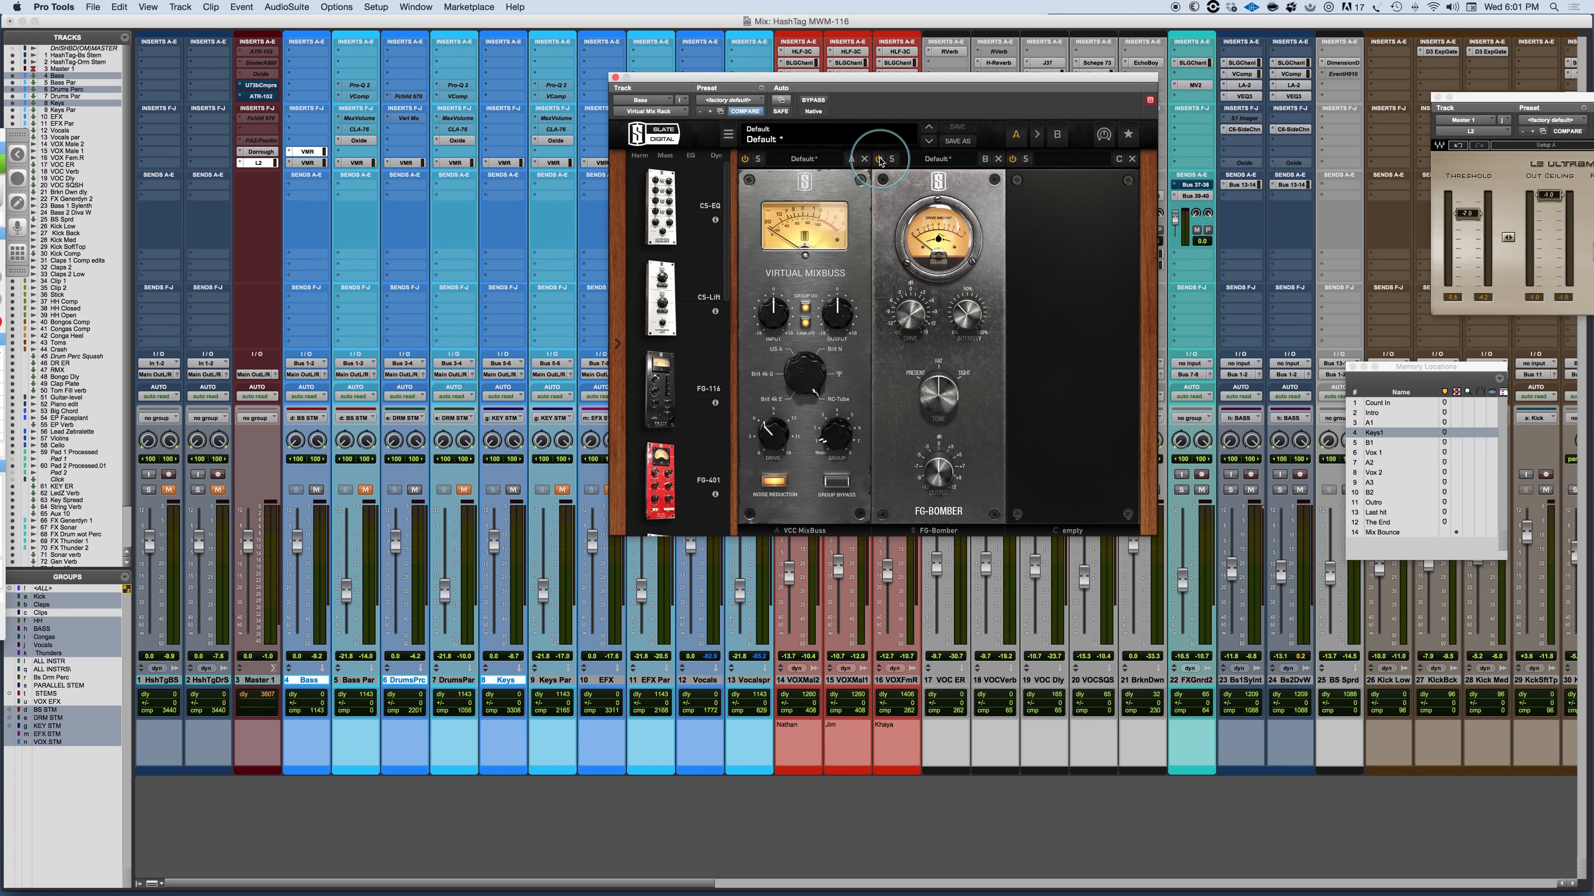
# Copy the Drums Perc Virtual Mix Rack from insert J to insert I and switch off the FG-Bomber in the copy.
pyautogui.moveTo(410, 162); pyautogui.dragTo(409, 151)
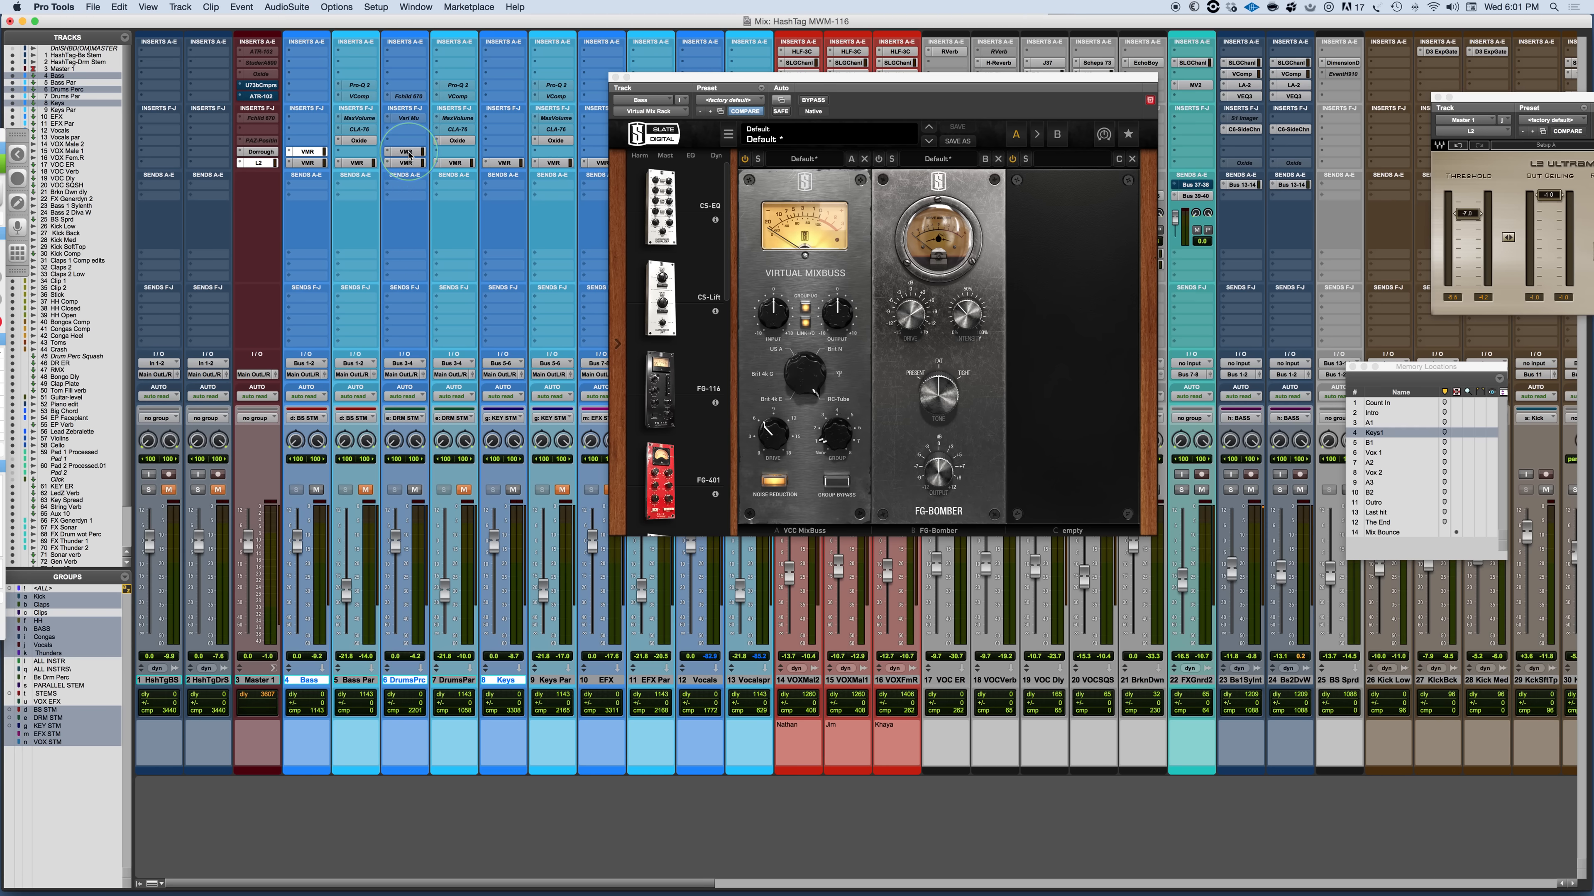
pyautogui.click(408, 151)
pyautogui.click(878, 160)
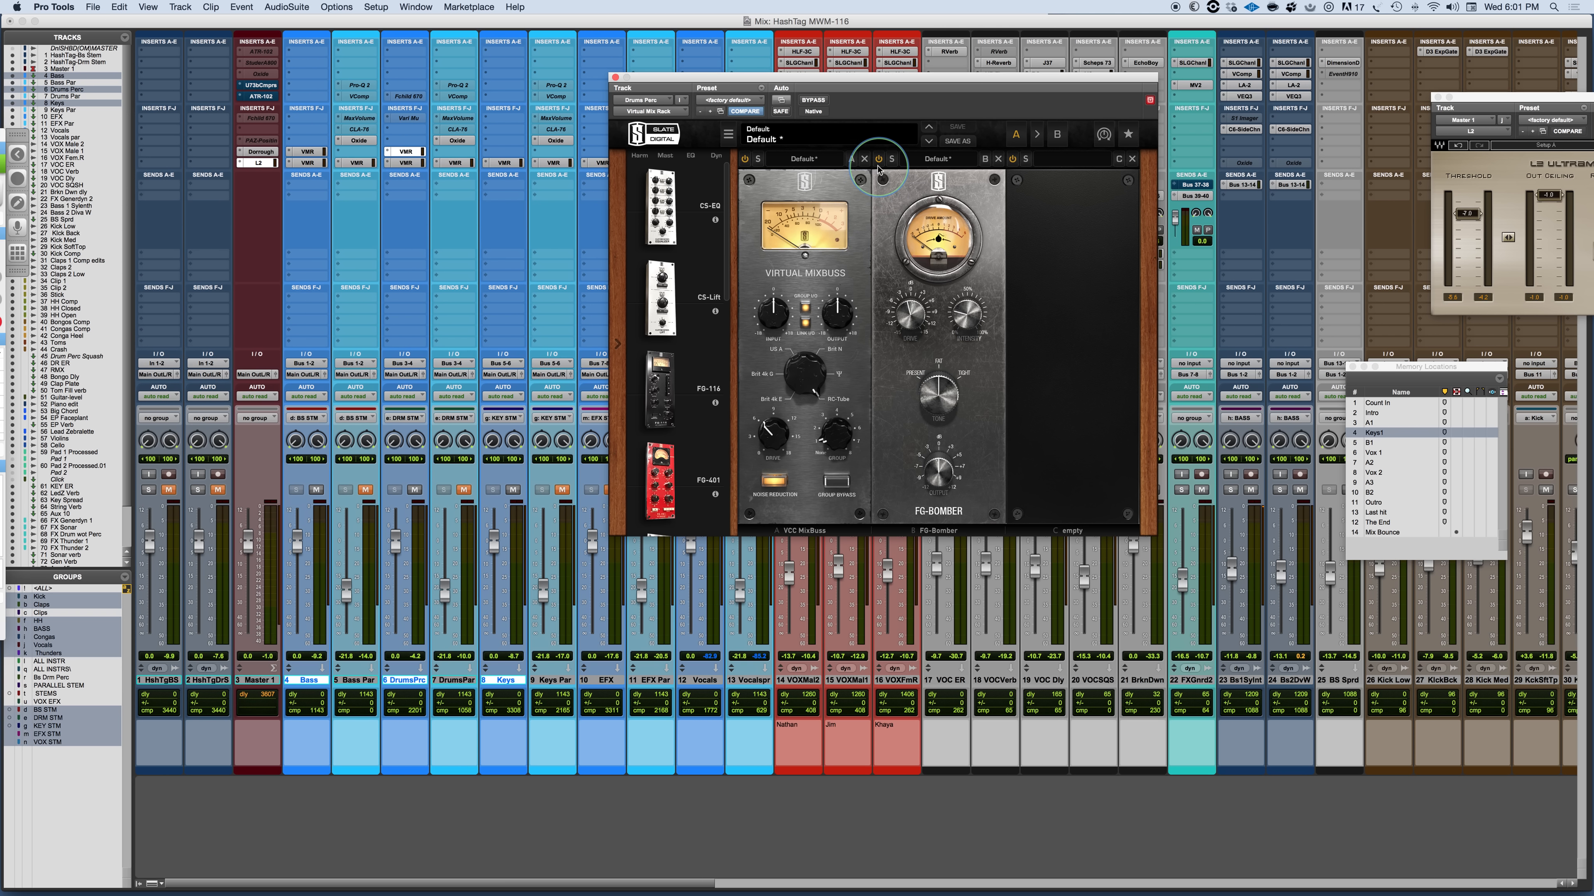
pyautogui.click(879, 160)
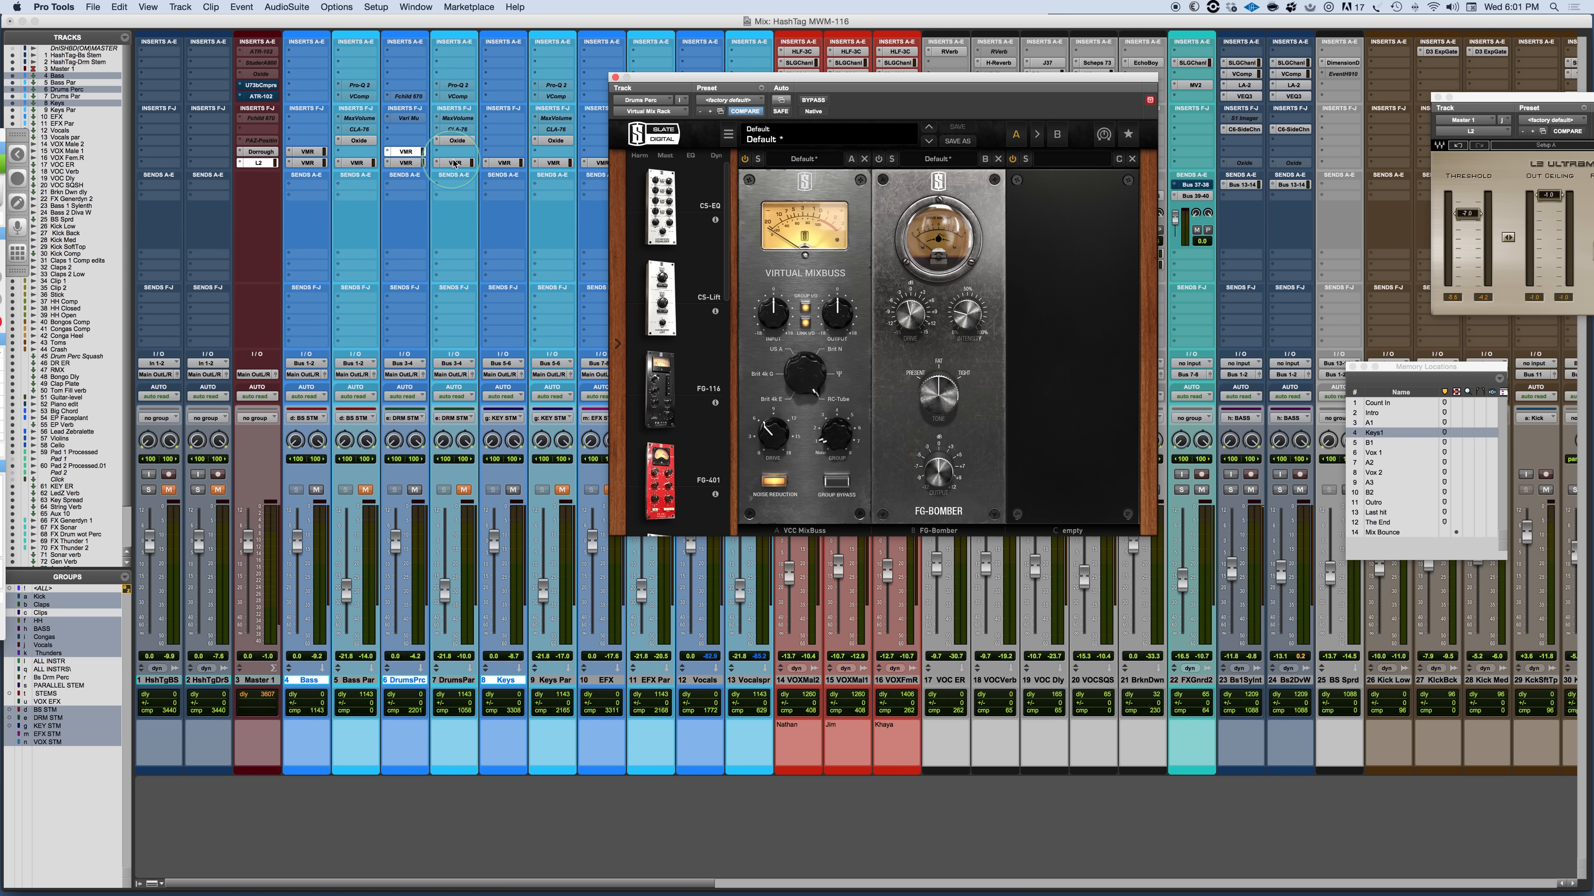
# Copy the Keys Virtual Mix Rack from insert J to insert I, and split the Virtual Mixbuss and FG-Bomber between the two racks.
pyautogui.moveTo(506, 161); pyautogui.dragTo(507, 157)
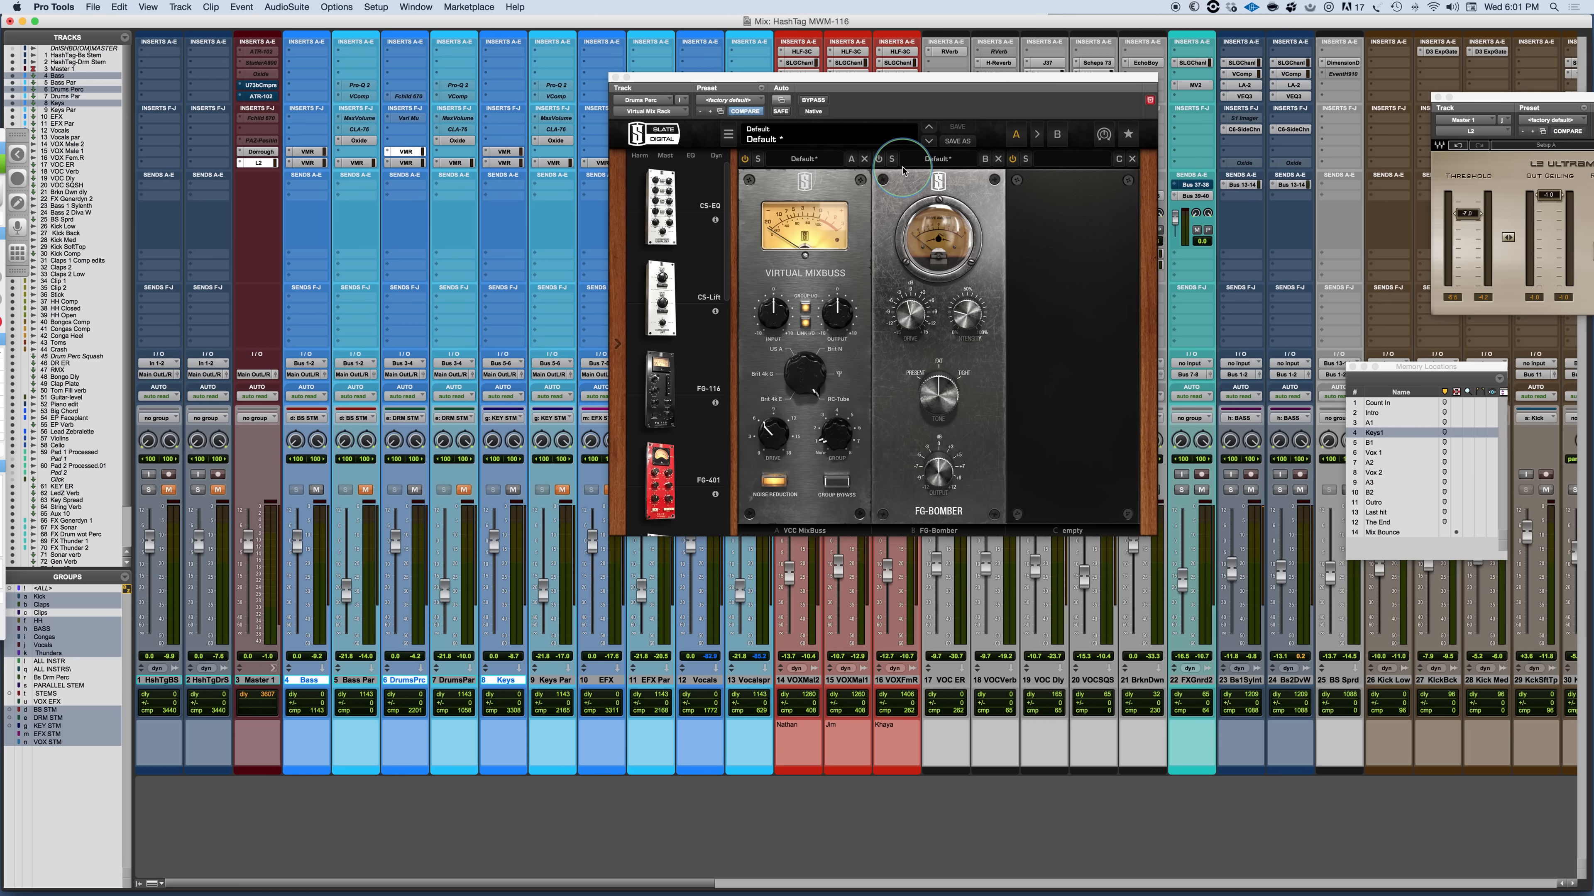
pyautogui.click(516, 164)
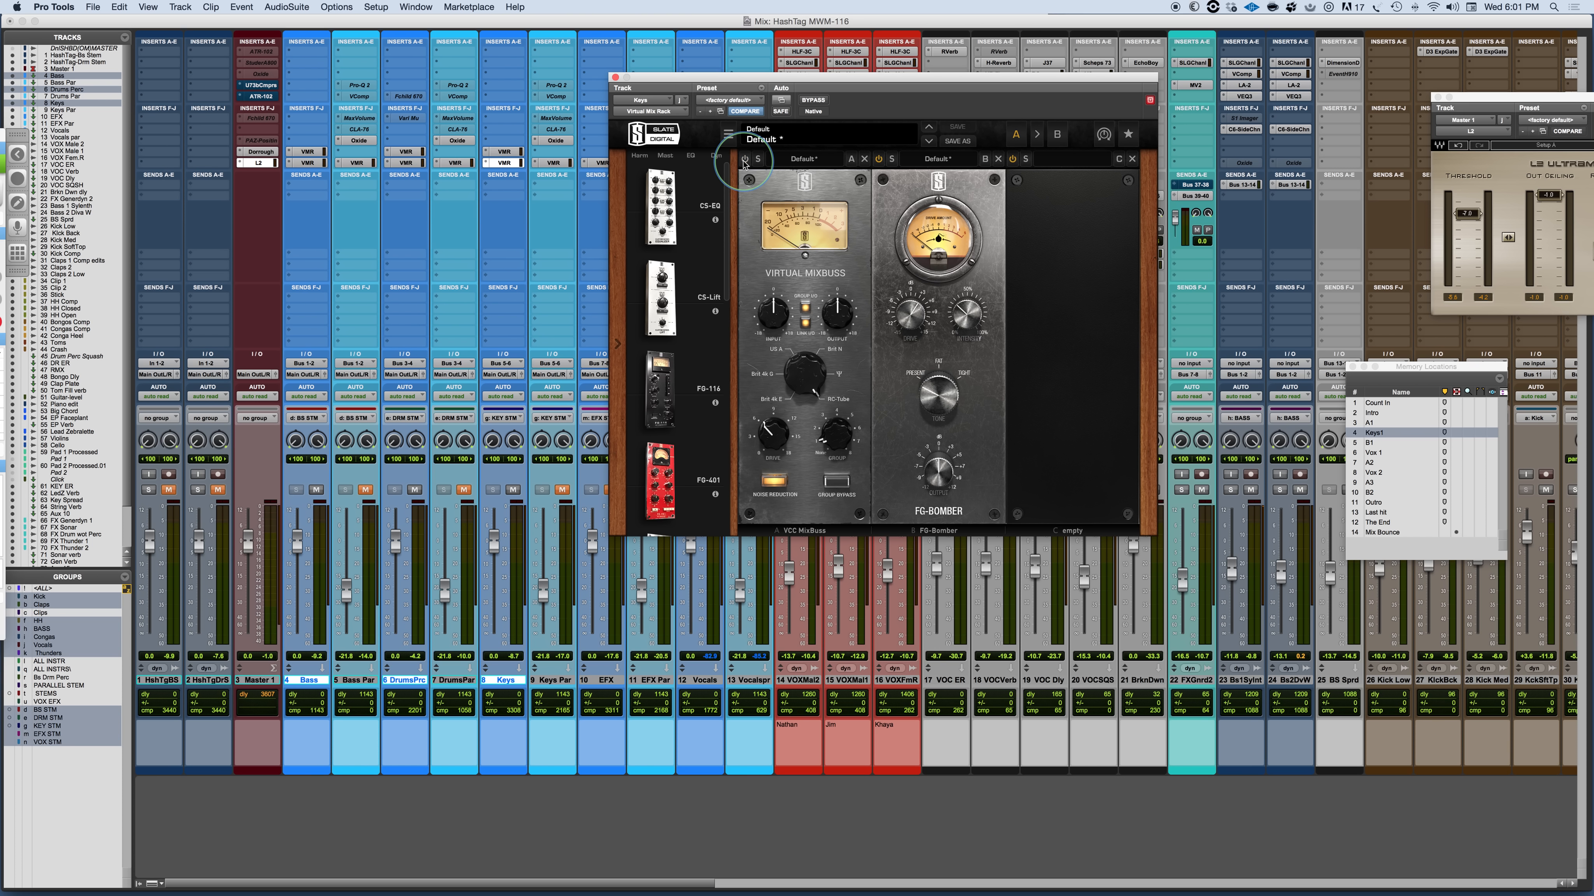
pyautogui.click(879, 160)
# Switch off the Virtual Mixbuss in the insert J racks of Drums Perc and Bass, keeping only the FG-Bomber on.
pyautogui.click(397, 164)
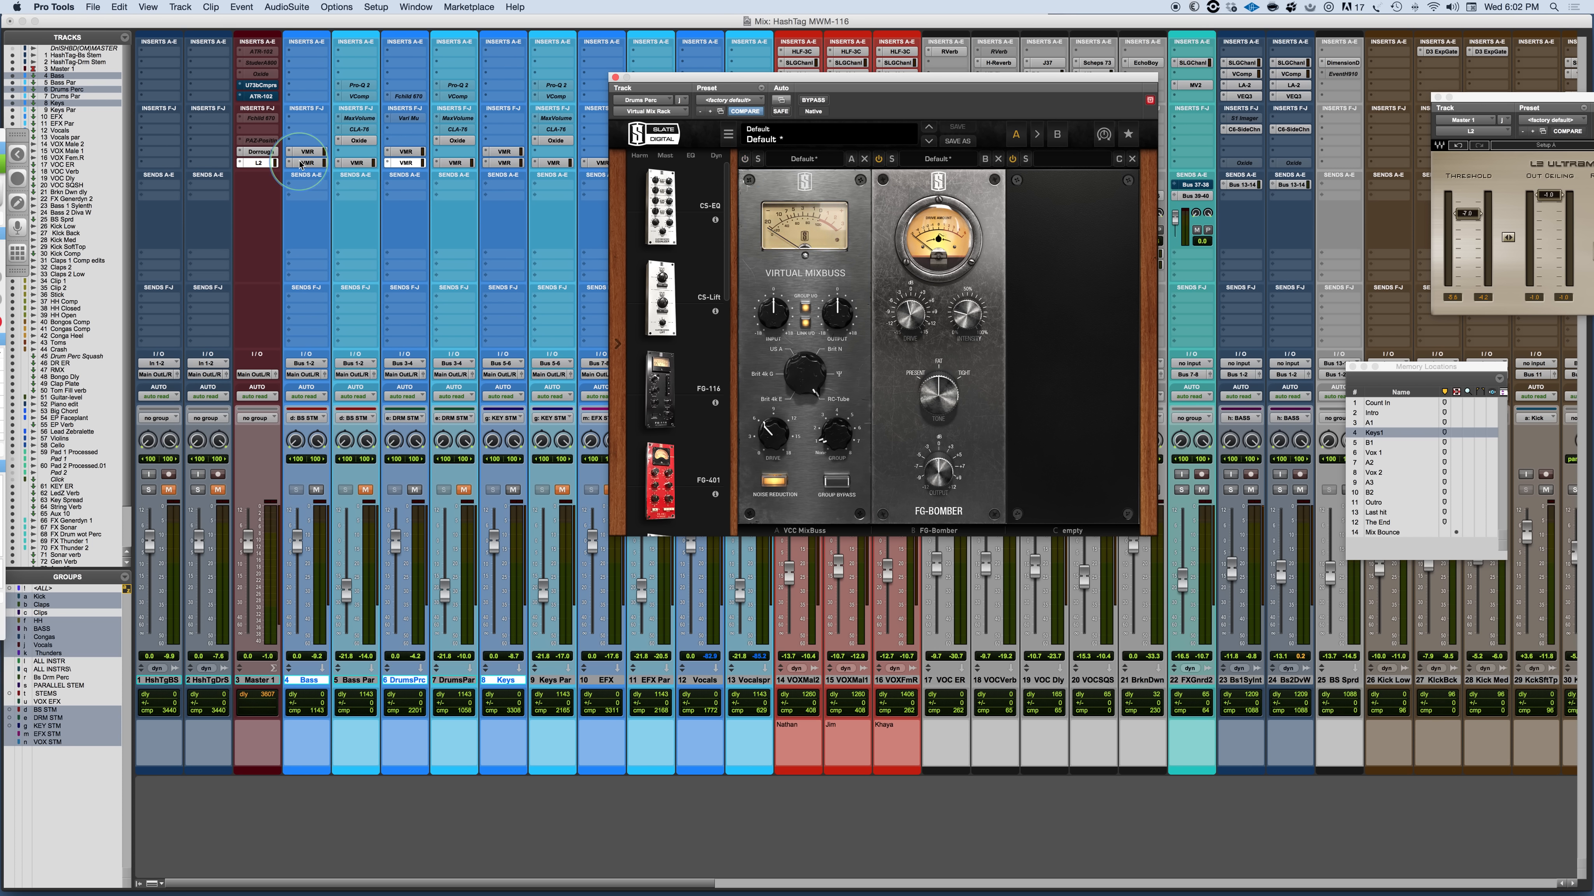
pyautogui.click(746, 159)
pyautogui.click(879, 160)
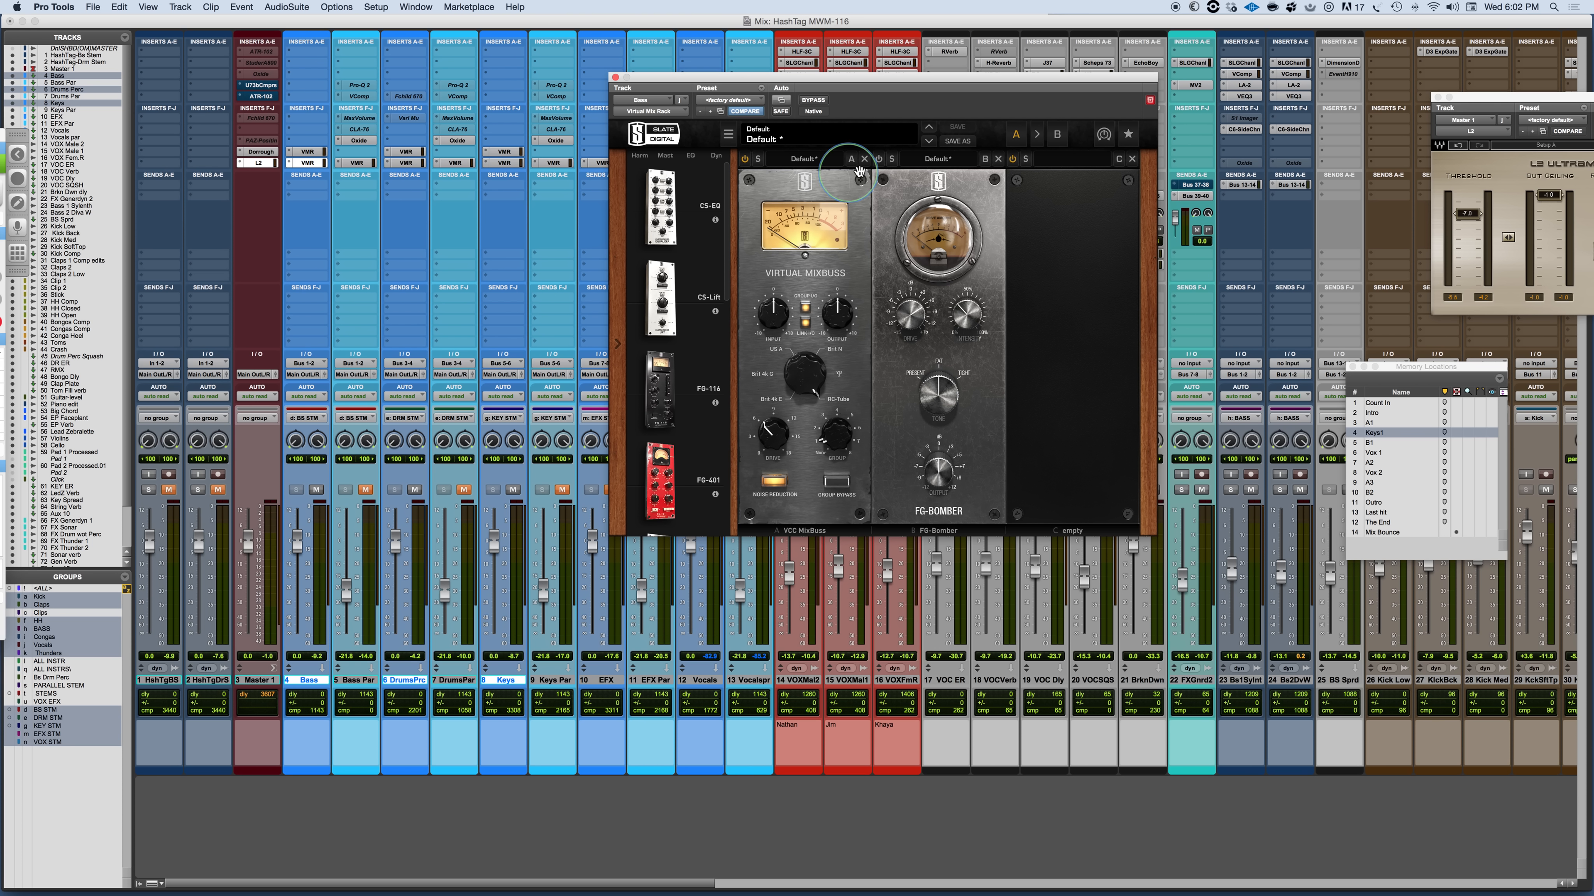
pyautogui.click(879, 159)
pyautogui.click(746, 159)
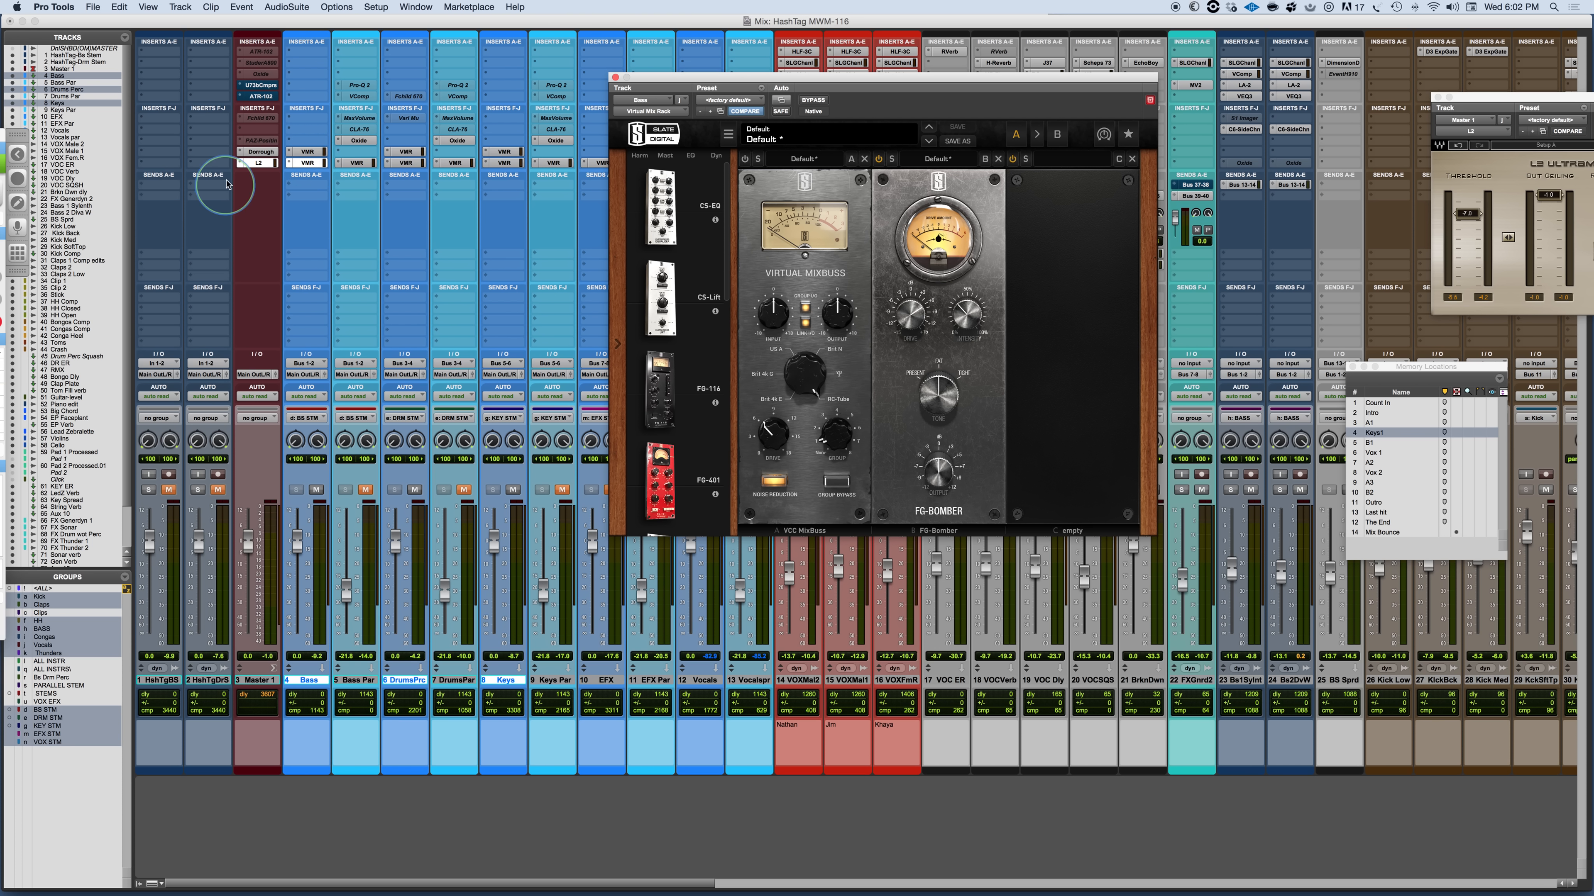
# Play the full mix and compare it with the FG-Bomber racks on insert J of Bass, Drums Perc and Keys bypassed and active.
pyautogui.press('space')
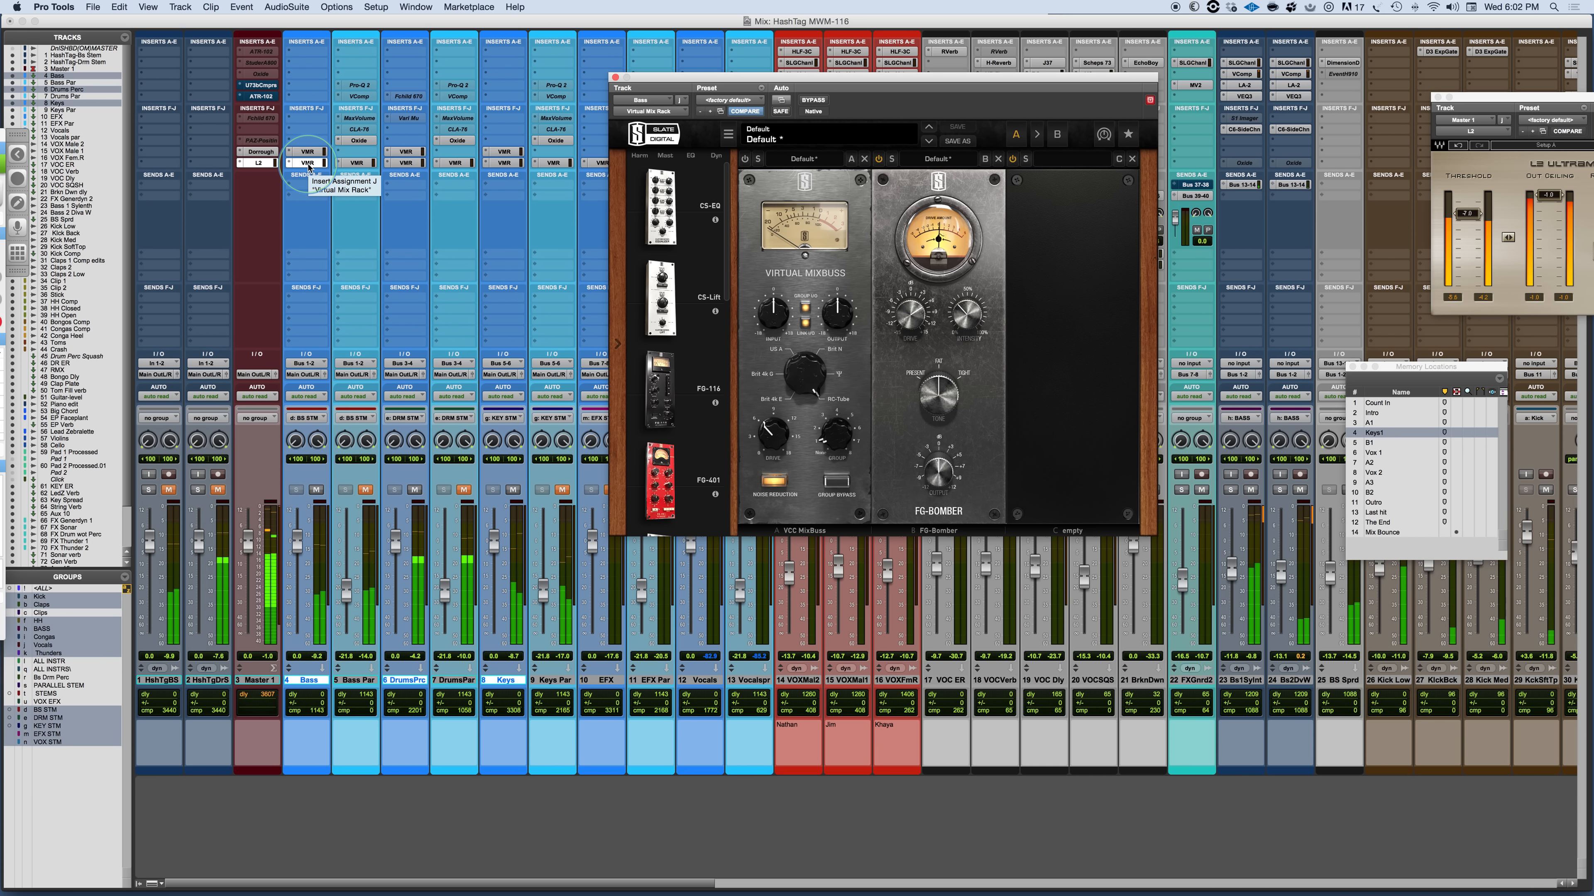
pyautogui.click(303, 168)
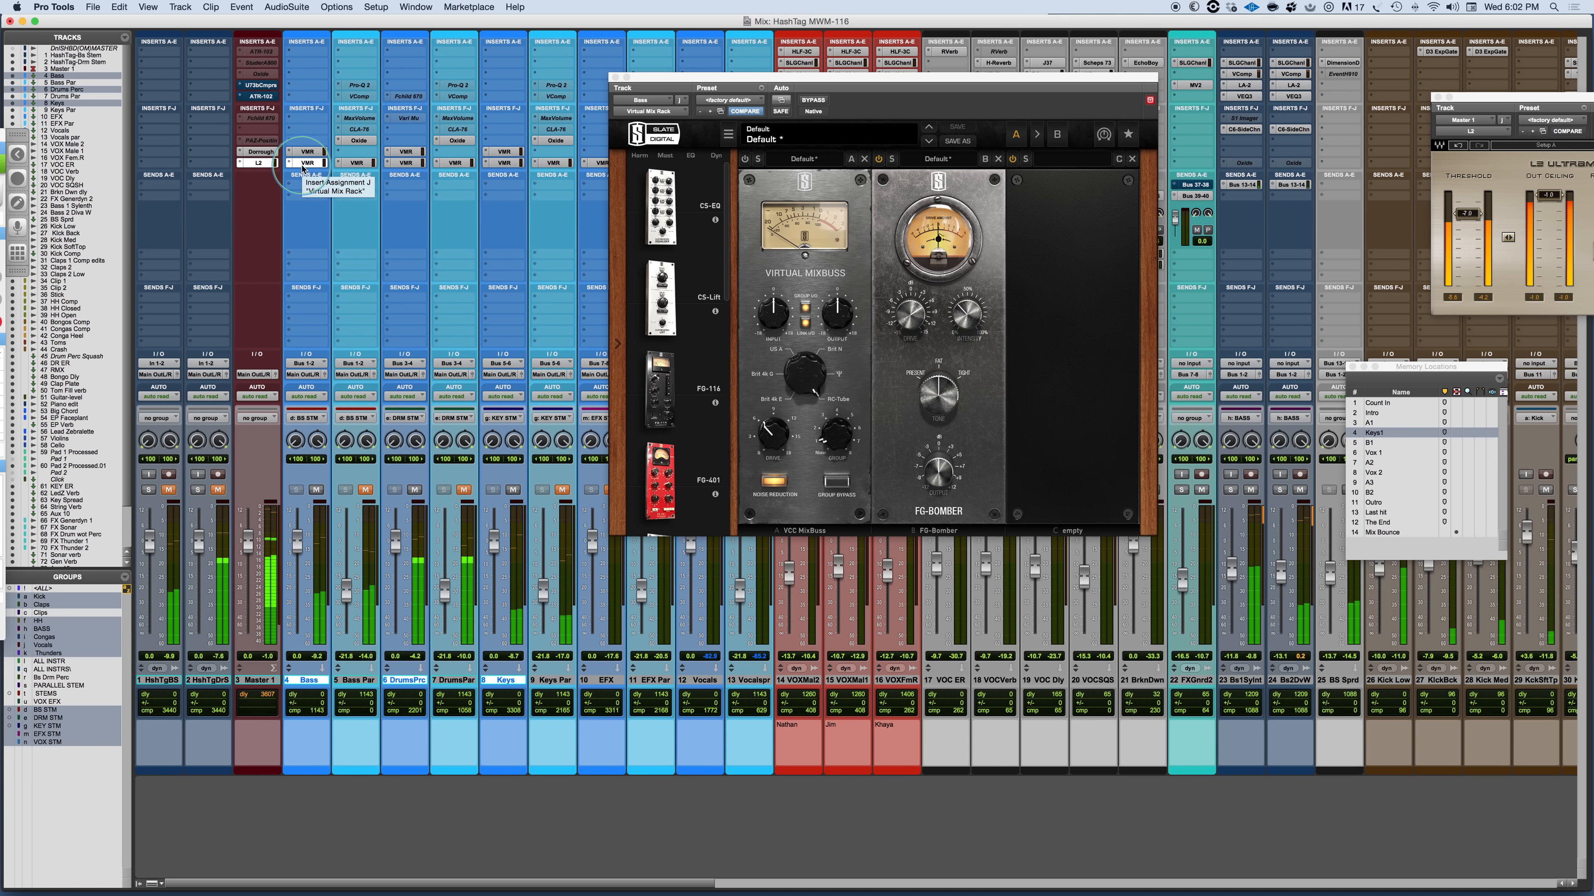
pyautogui.keyDown('alt'); pyautogui.keyDown('shift'); pyautogui.keyDown('super'); pyautogui.click(303, 167); pyautogui.keyUp('super'); pyautogui.keyUp('shift'); pyautogui.keyUp('alt')
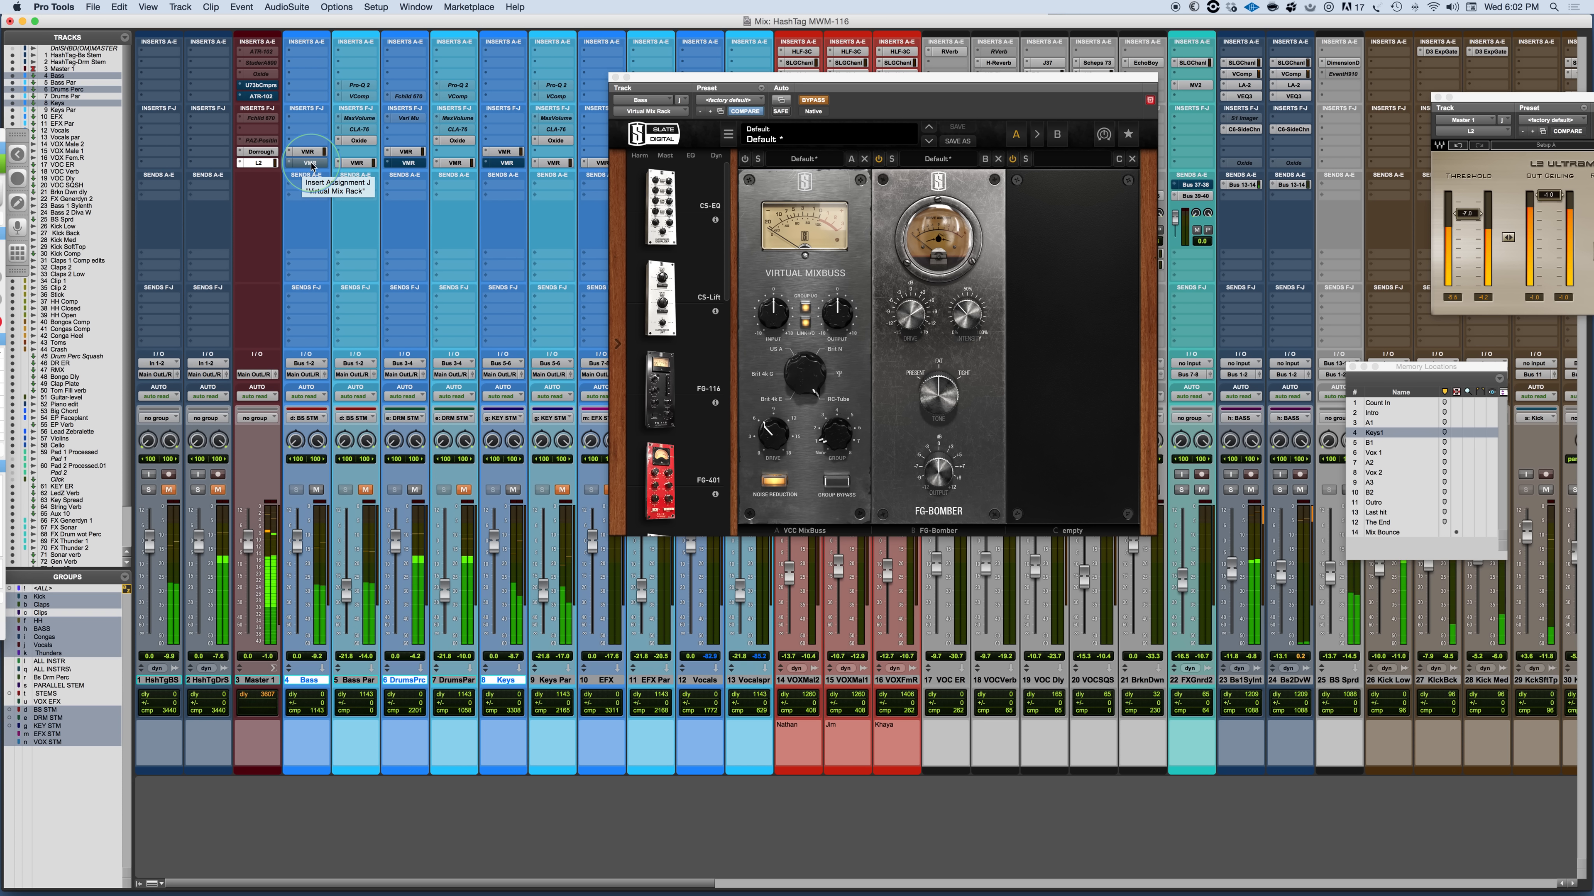
pyautogui.keyDown('super'); pyautogui.click(312, 165); pyautogui.keyUp('super')
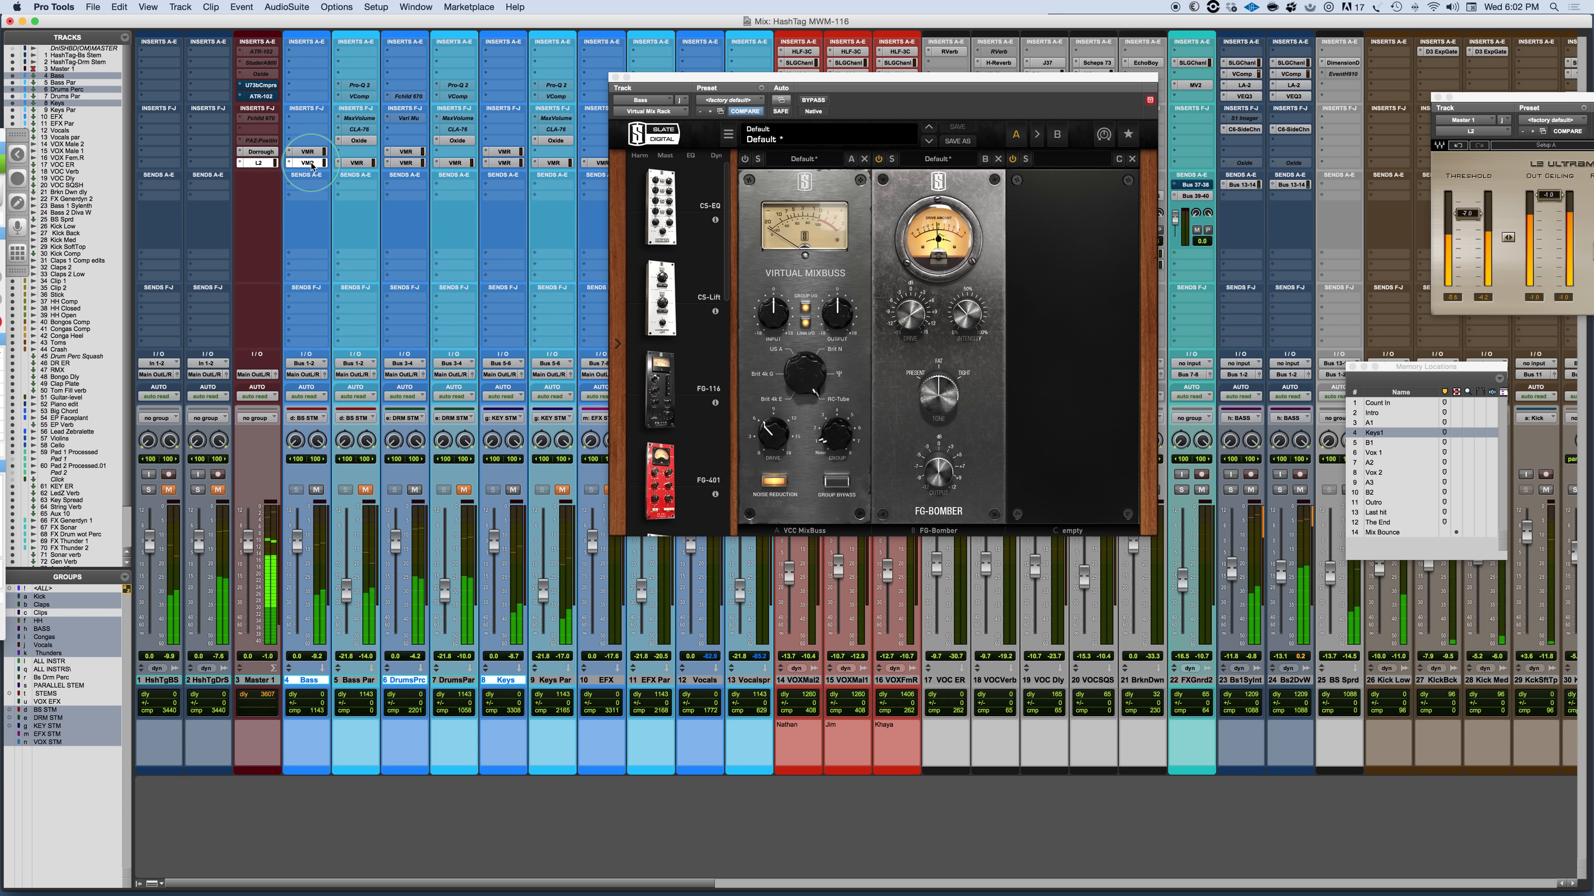
pyautogui.keyDown('super'); pyautogui.click(312, 164); pyautogui.keyUp('super')
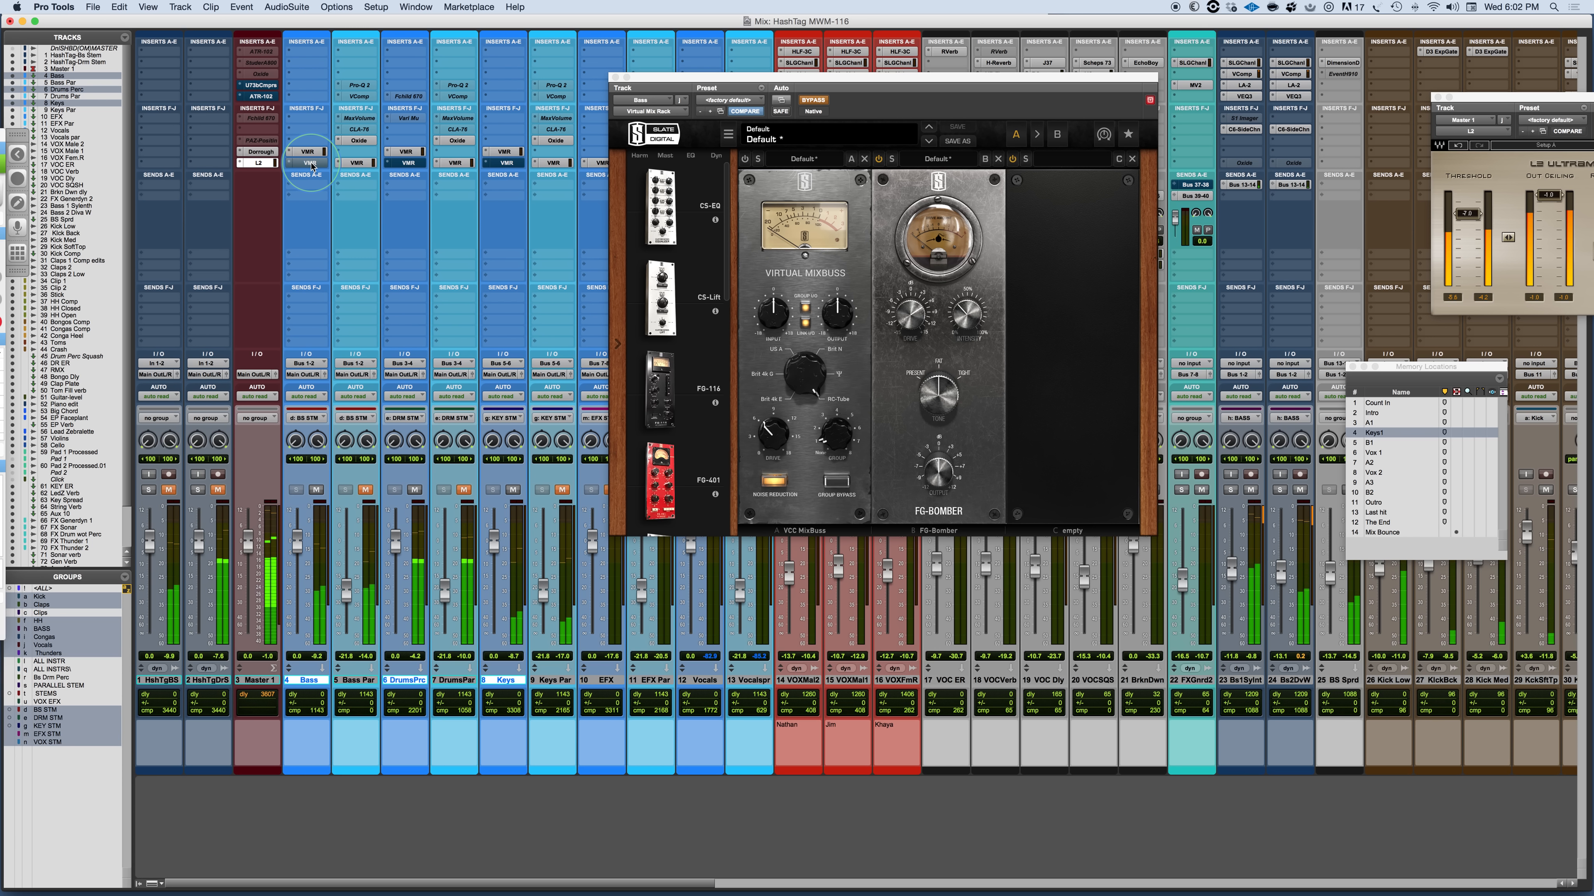
pyautogui.keyDown('super'); pyautogui.click(312, 164); pyautogui.keyUp('super')
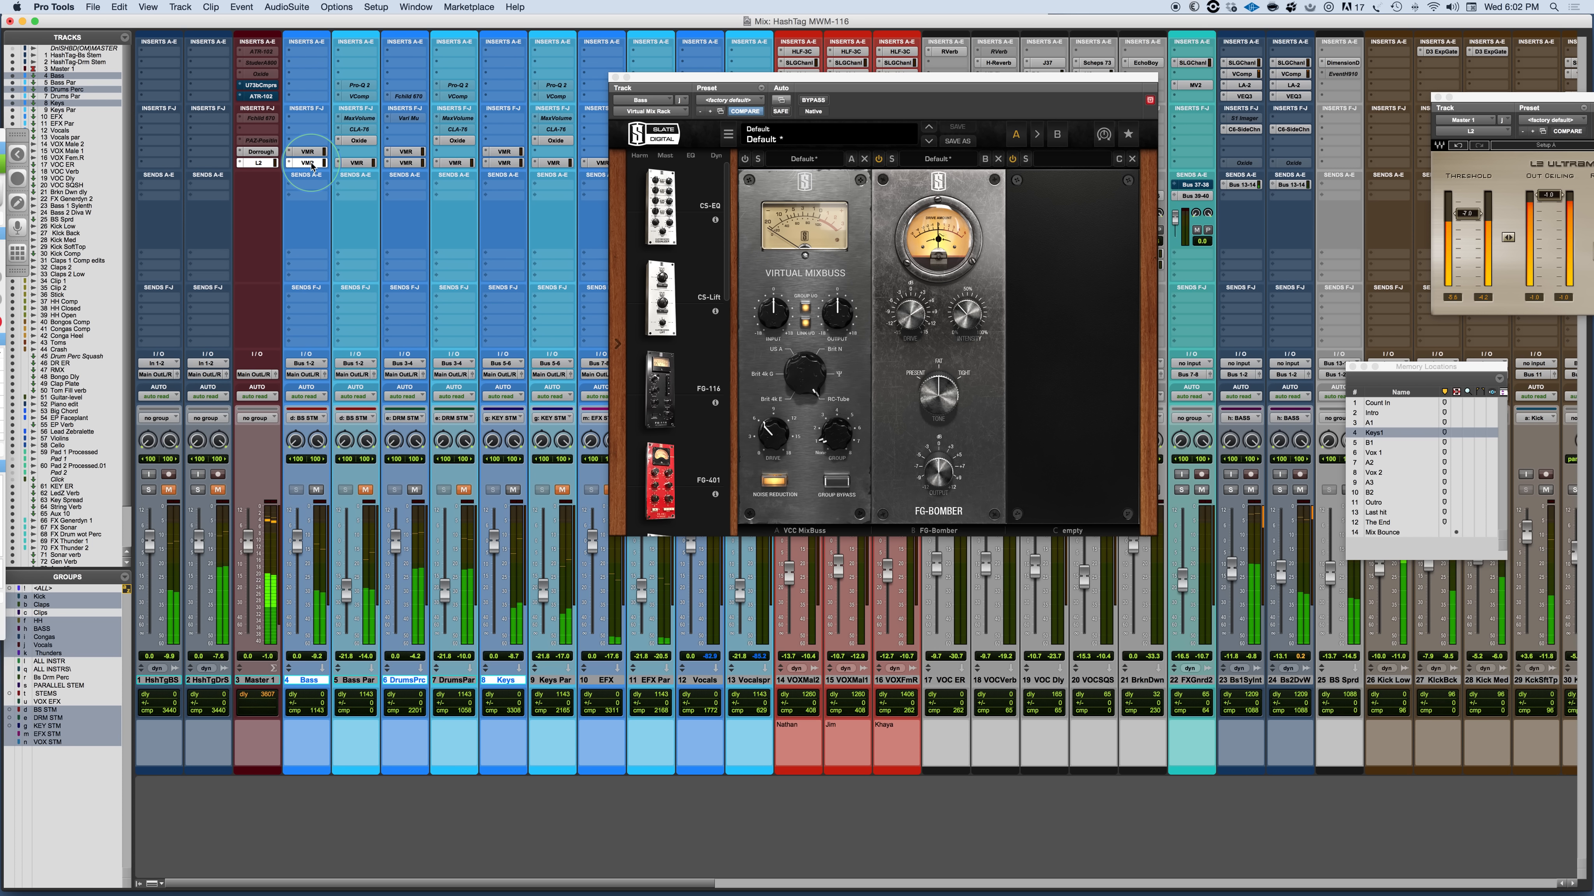
pyautogui.keyDown('alt'); pyautogui.keyDown('shift'); pyautogui.keyDown('super'); pyautogui.click(308, 162); pyautogui.keyUp('super'); pyautogui.keyUp('shift'); pyautogui.keyUp('alt')
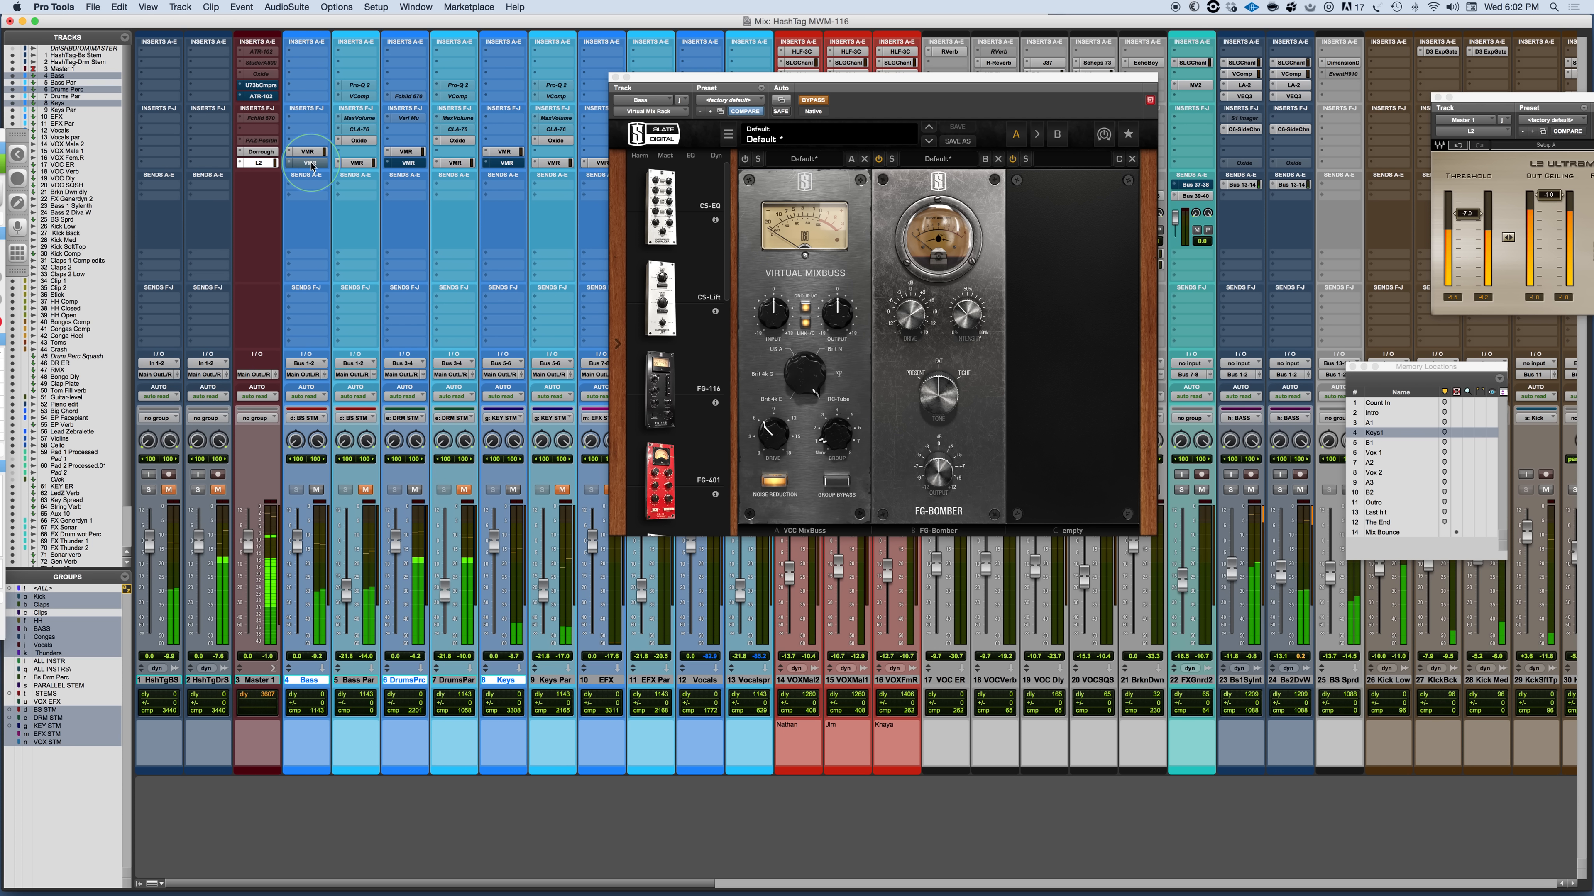
pyautogui.keyDown('super'); pyautogui.click(310, 163); pyautogui.keyUp('super')
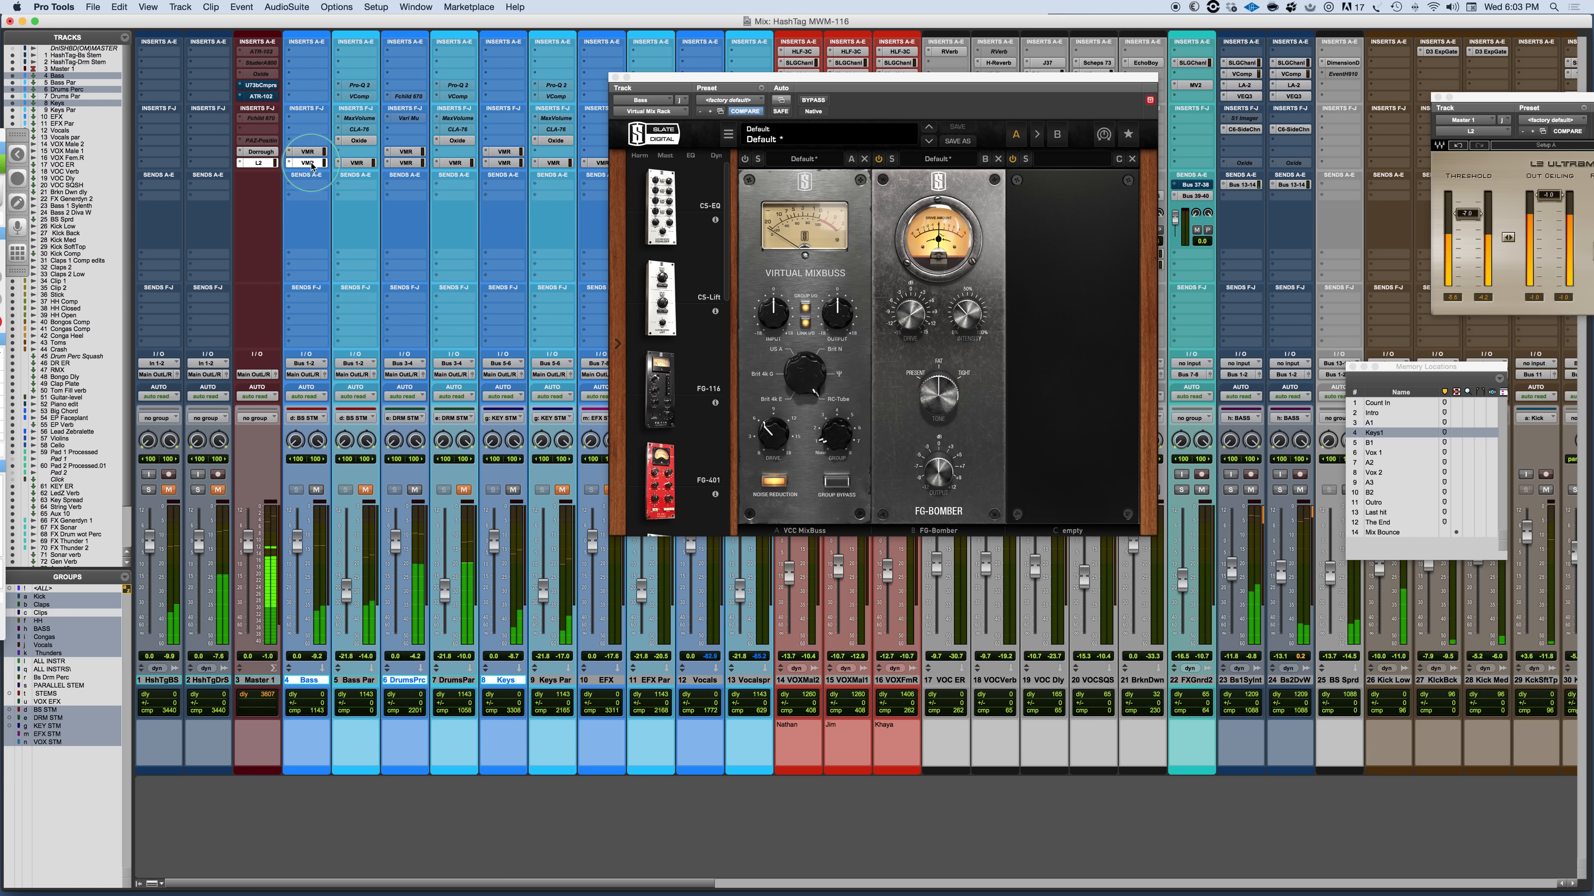
pyautogui.keyDown('super'); pyautogui.click(310, 163); pyautogui.keyUp('super')
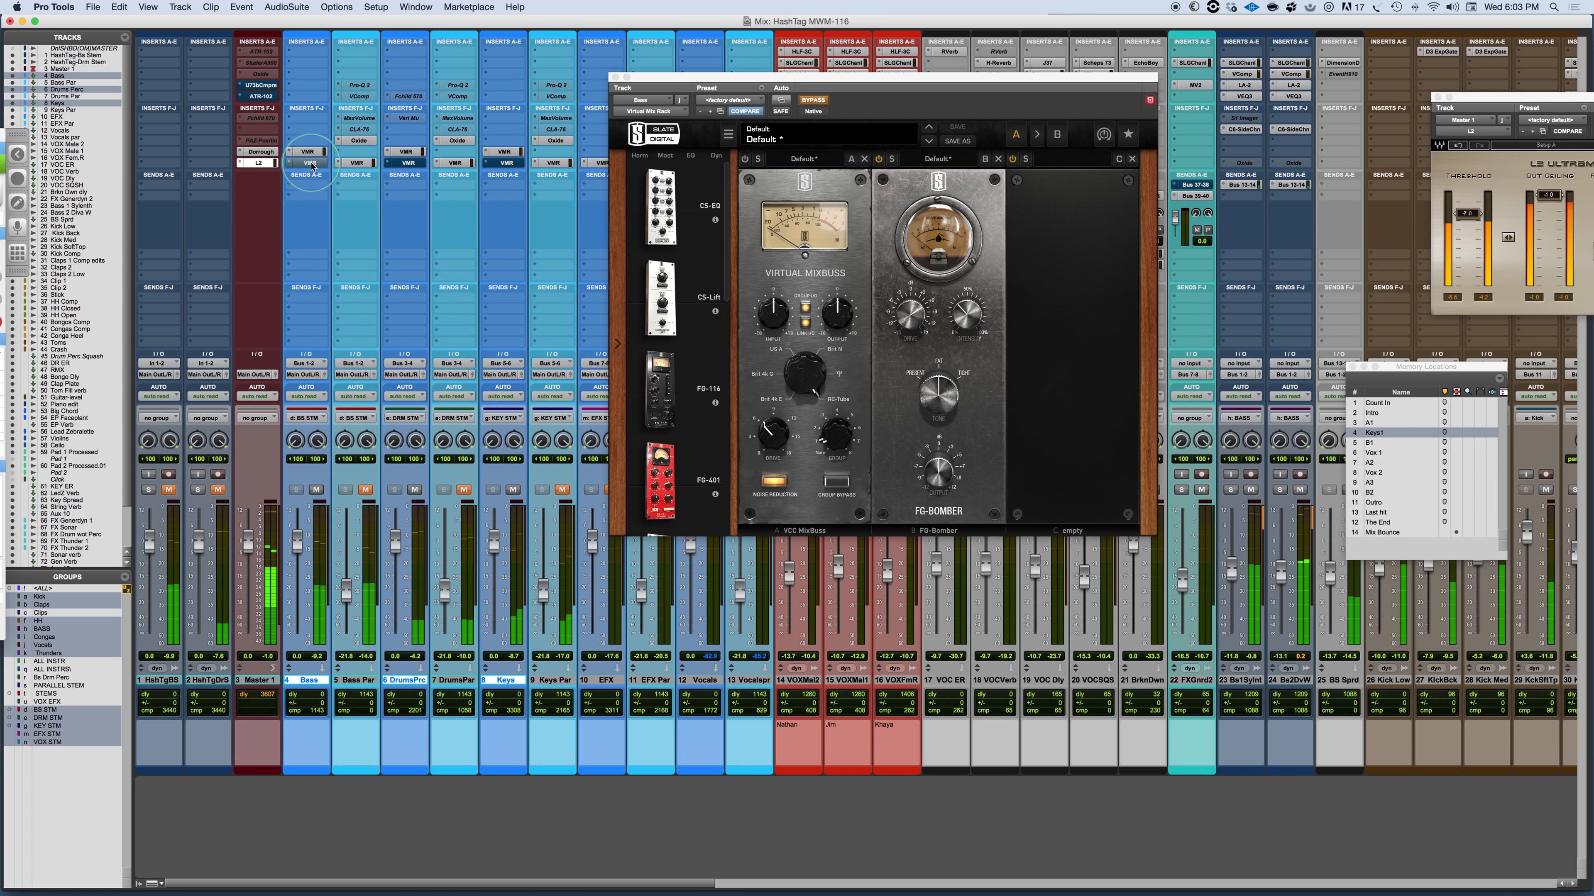
pyautogui.keyDown('super'); pyautogui.click(310, 163); pyautogui.keyUp('super')
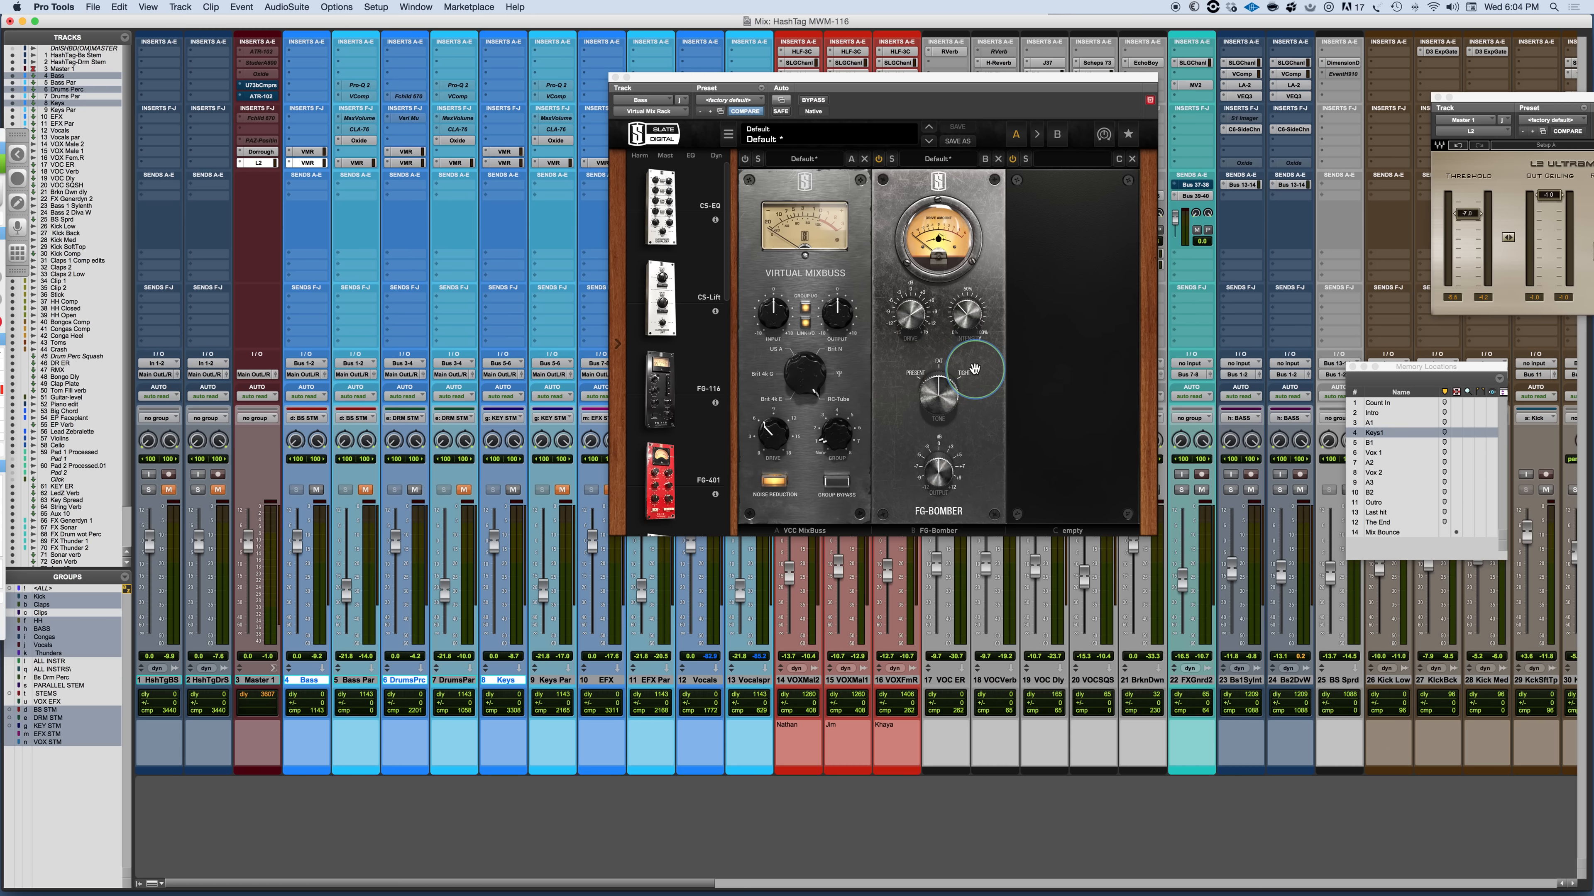
# Switch from Pro Tools to the presentation with the Plugin of the Week slide.
pyautogui.press('super+Tab')
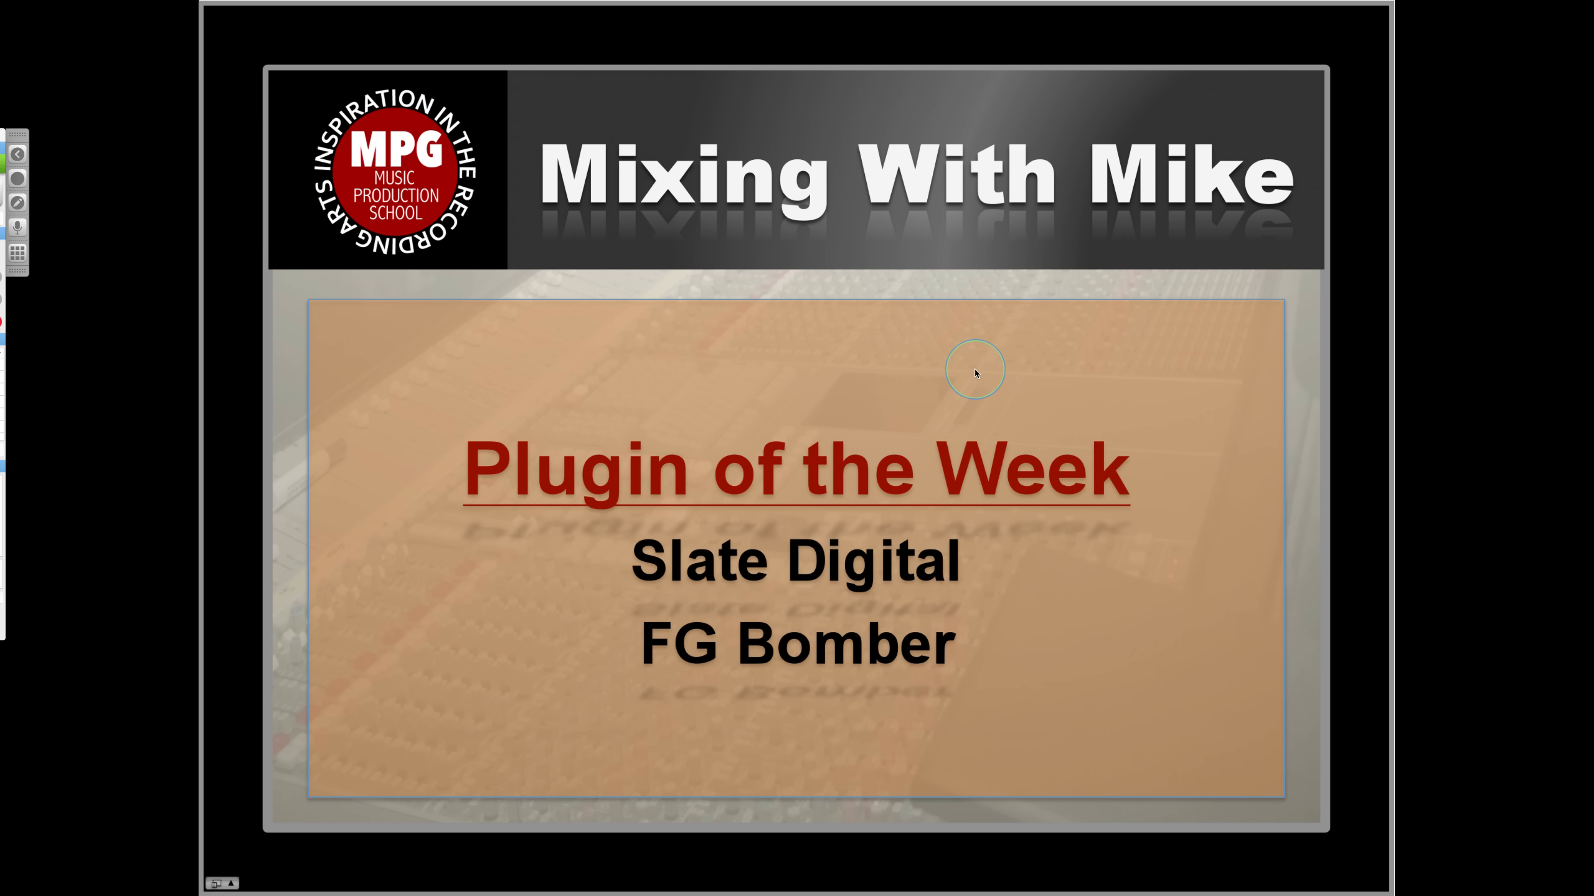